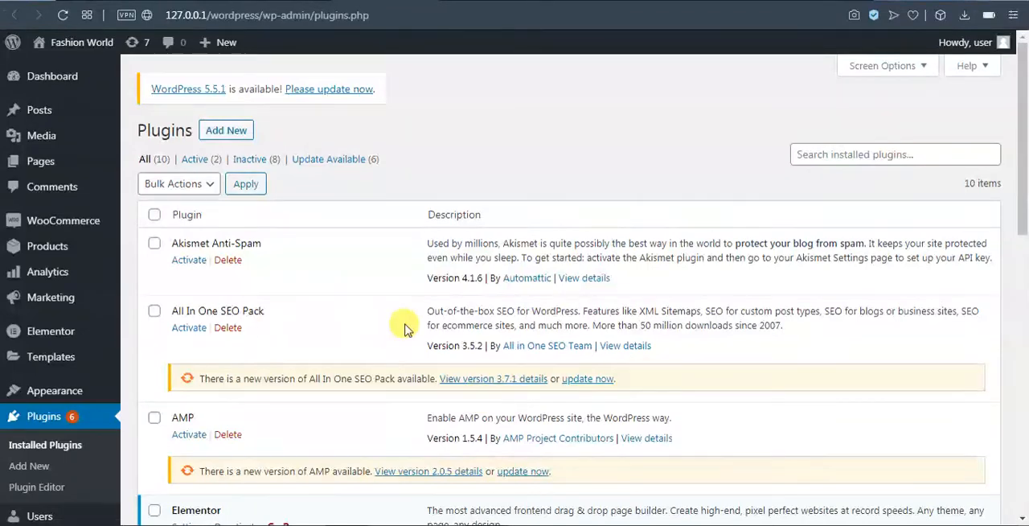
Review the installed plugins list, checking that the Elementor and WooCommerce entries are present and active.
scroll(531, 286, down, 2)
scroll(511, 287, down, 1)
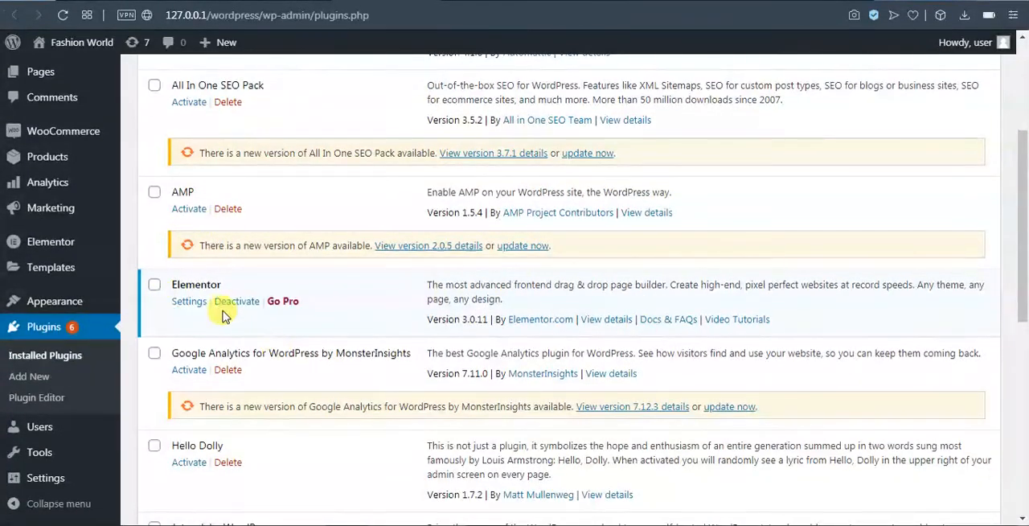
drag(244, 291, 168, 279)
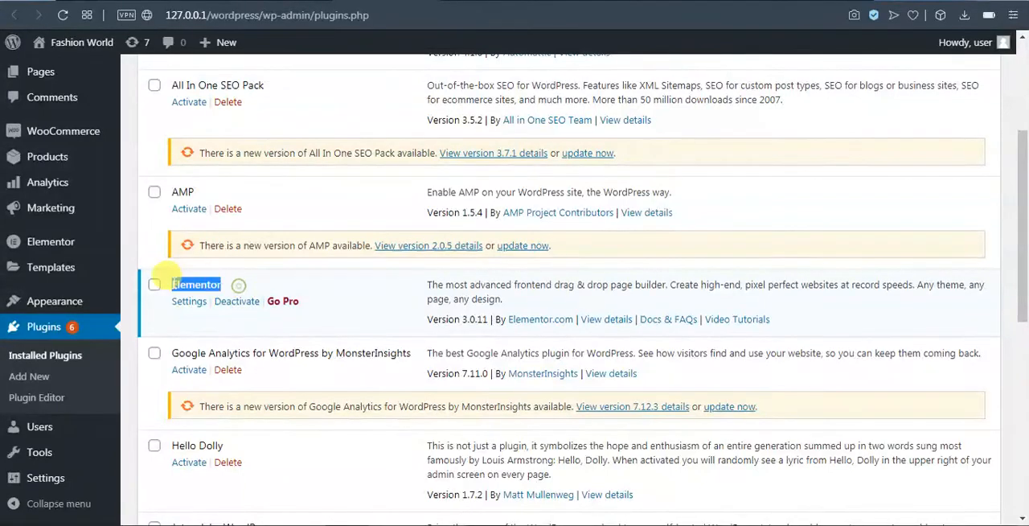
scroll(386, 363, down, 3)
scroll(392, 361, down, 2)
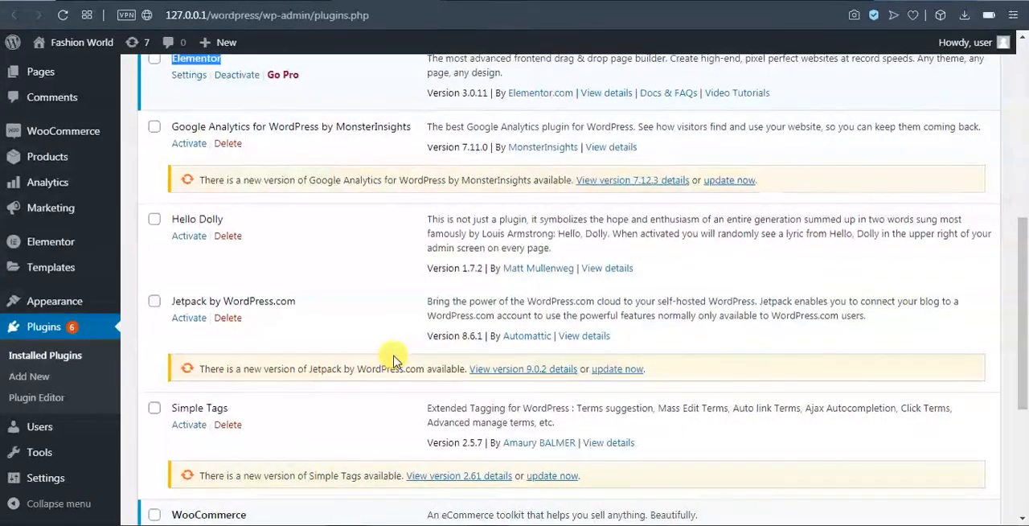
drag(277, 368, 185, 359)
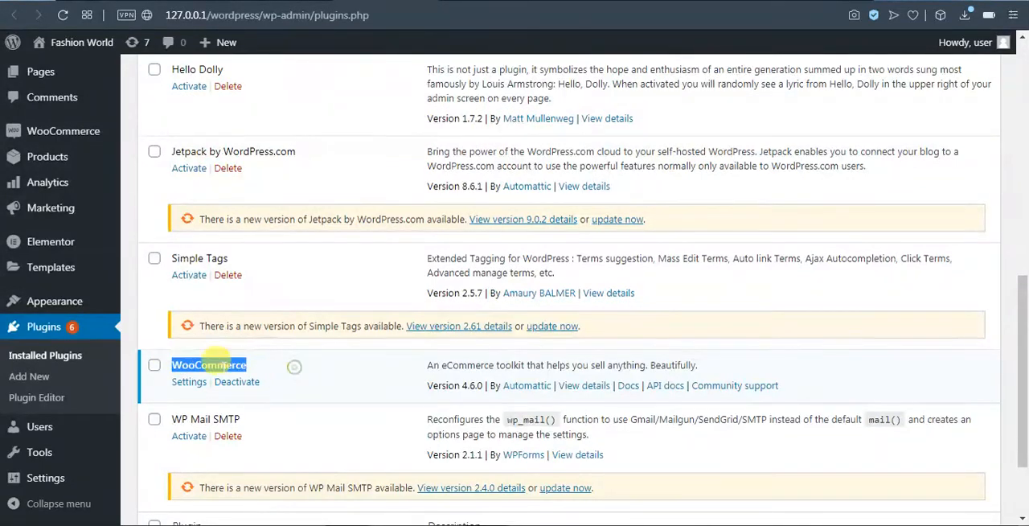
click(234, 363)
scroll(248, 377, up, 2)
scroll(248, 380, up, 2)
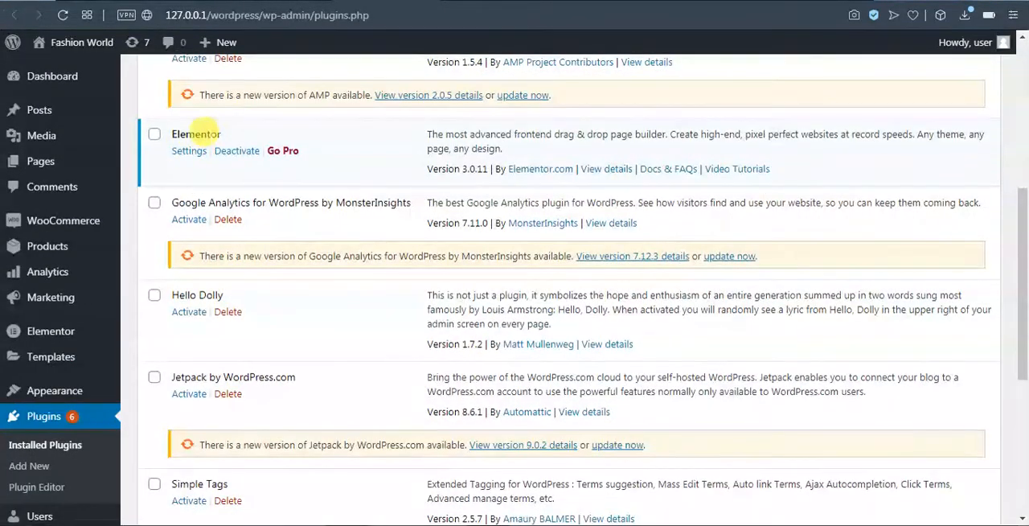
scroll(340, 418, down, 5)
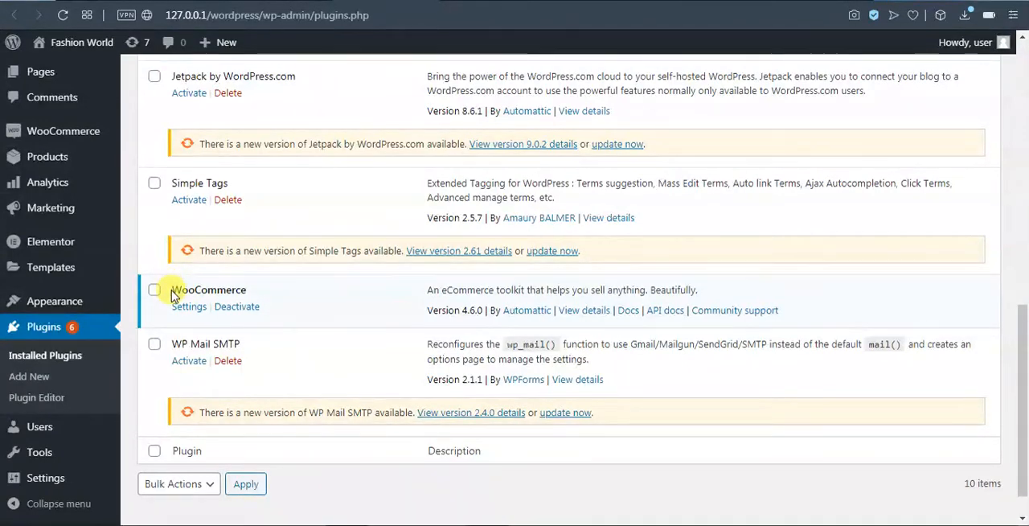
drag(172, 291, 247, 295)
click(241, 291)
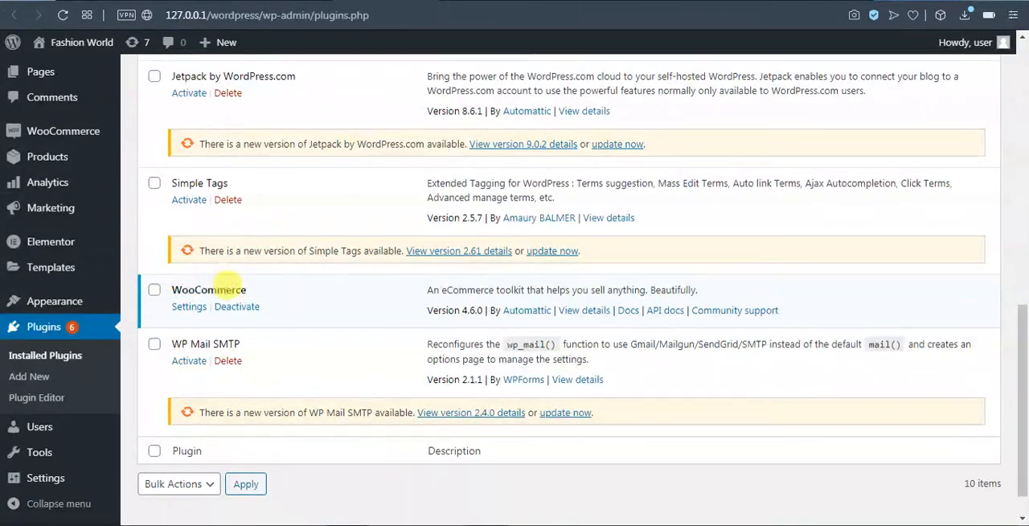
Search the plugin directory for "real time find replace", then install and activate the Real-Time Find and Replace plugin.
scroll(270, 354, up, 10)
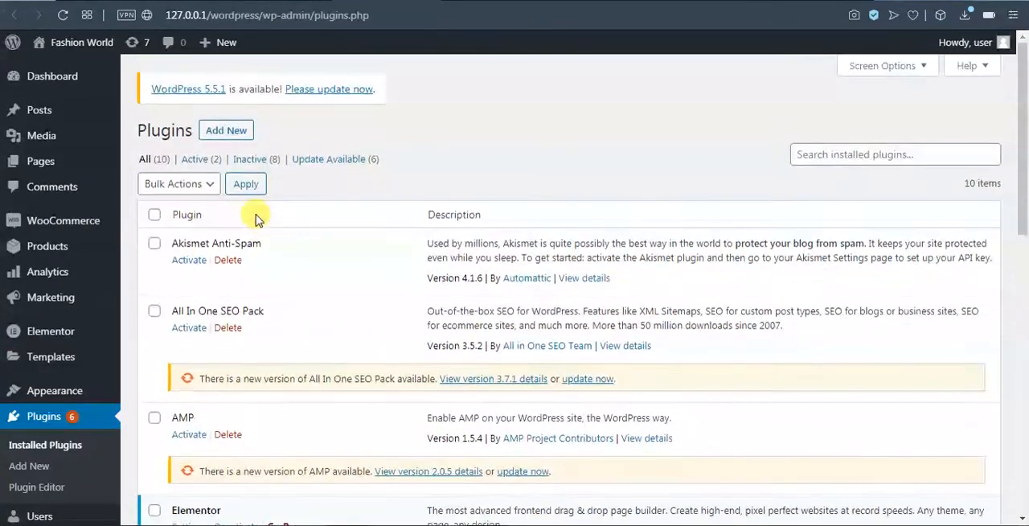
click(231, 131)
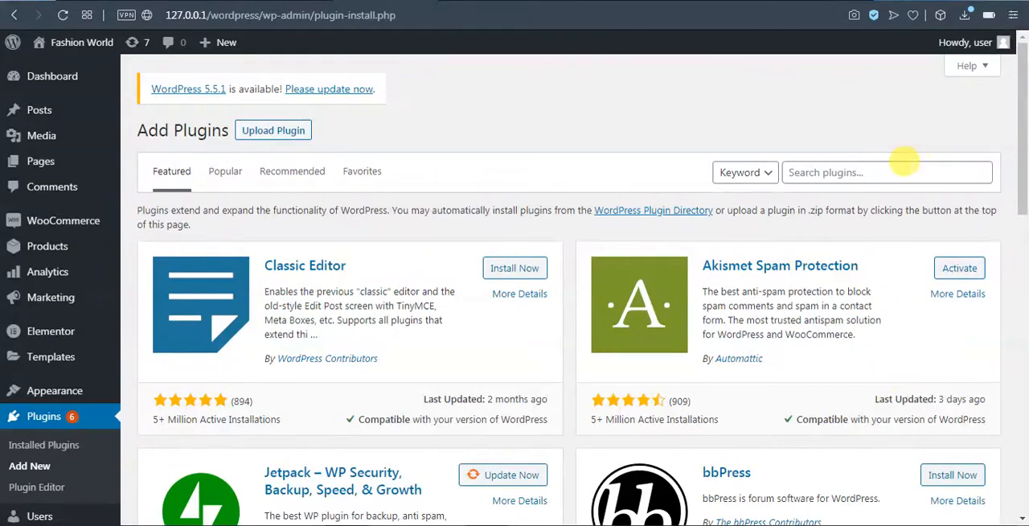
click(907, 165)
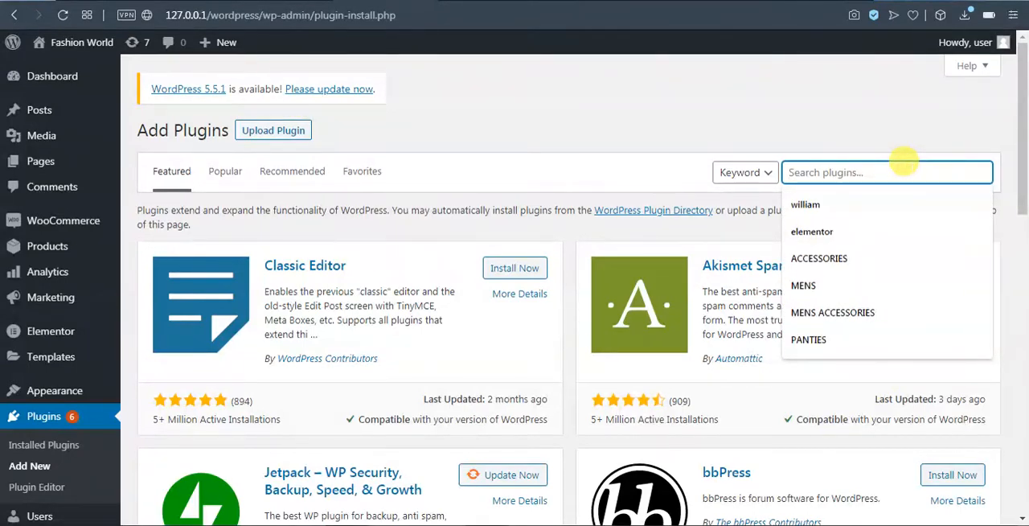
text(real time find replace)
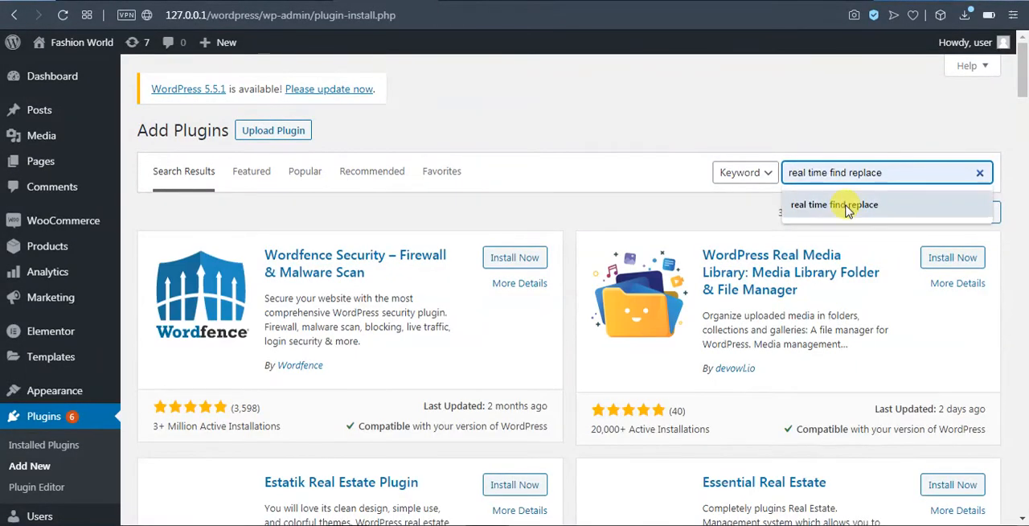
click(842, 201)
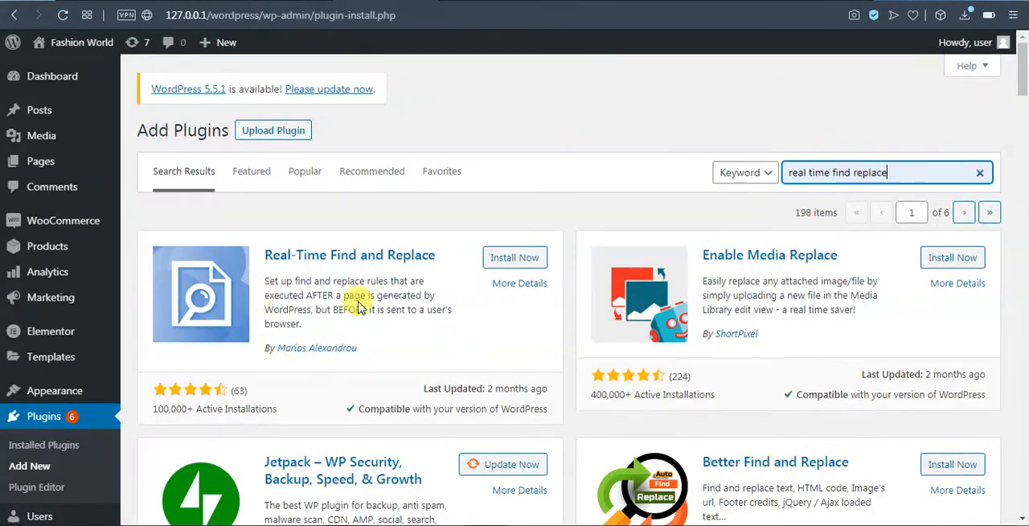
click(499, 259)
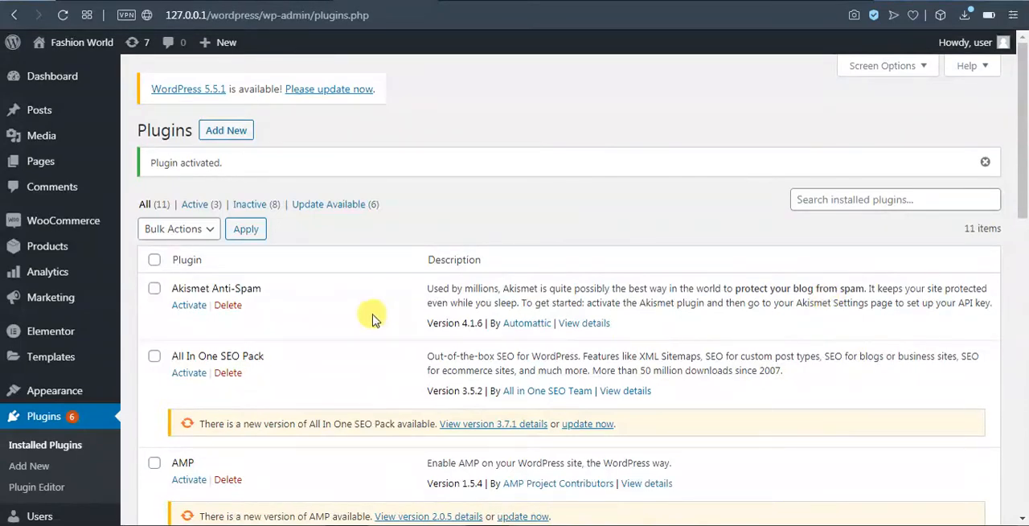
Bulk-delete the Akismet Anti-Spam, AMP, Hello Dolly, Jetpack by WordPress.com and Simple Tags plugins together with their data.
click(154, 290)
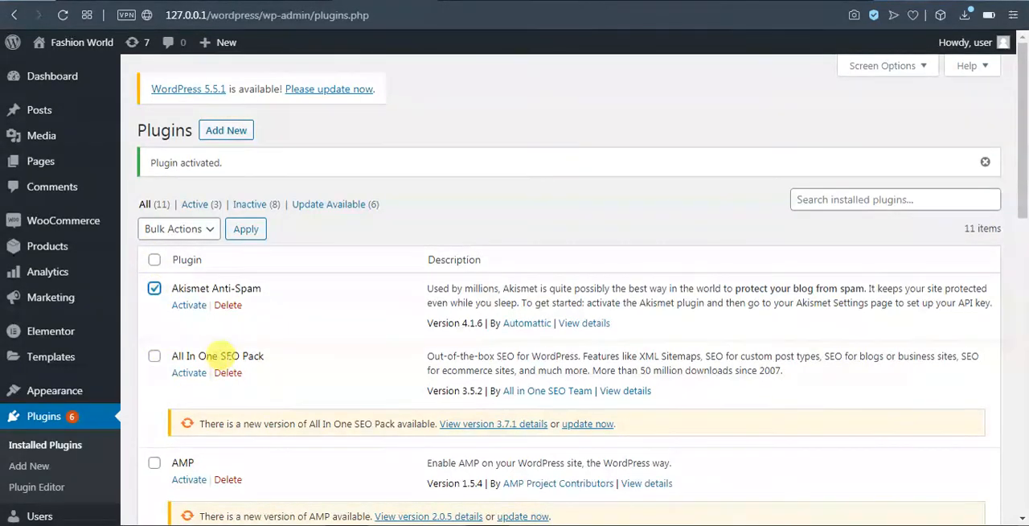
scroll(176, 338, down, 2)
scroll(209, 378, down, 1)
scroll(223, 400, down, 1)
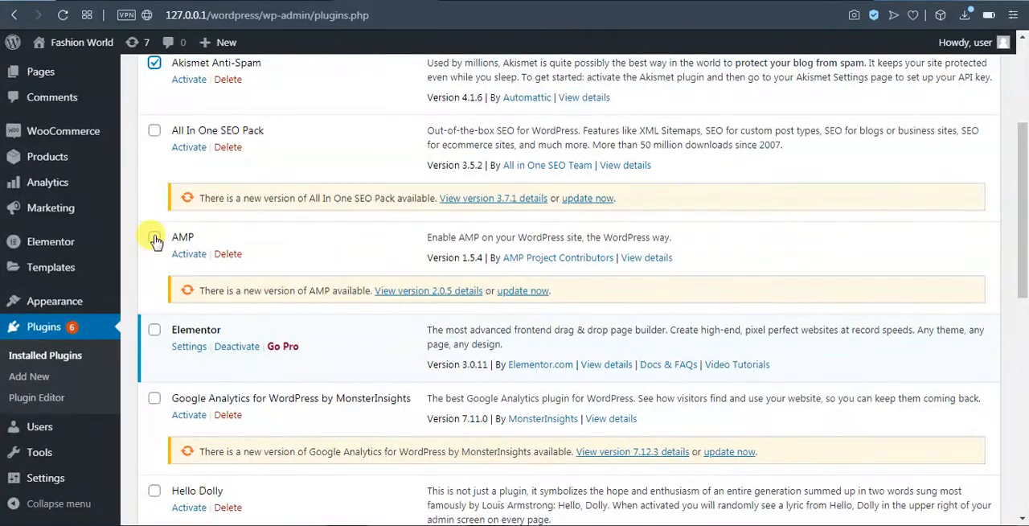
click(154, 239)
scroll(164, 345, down, 2)
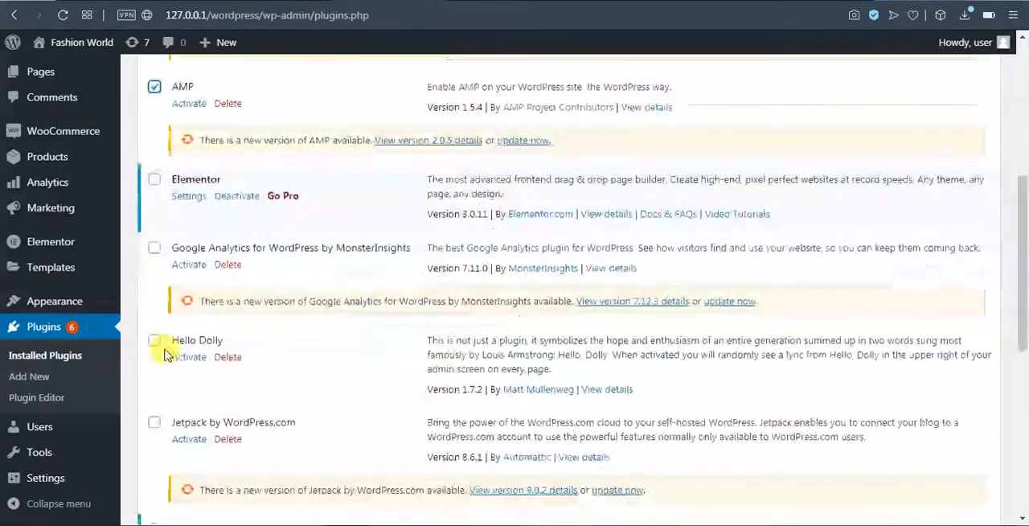
click(154, 340)
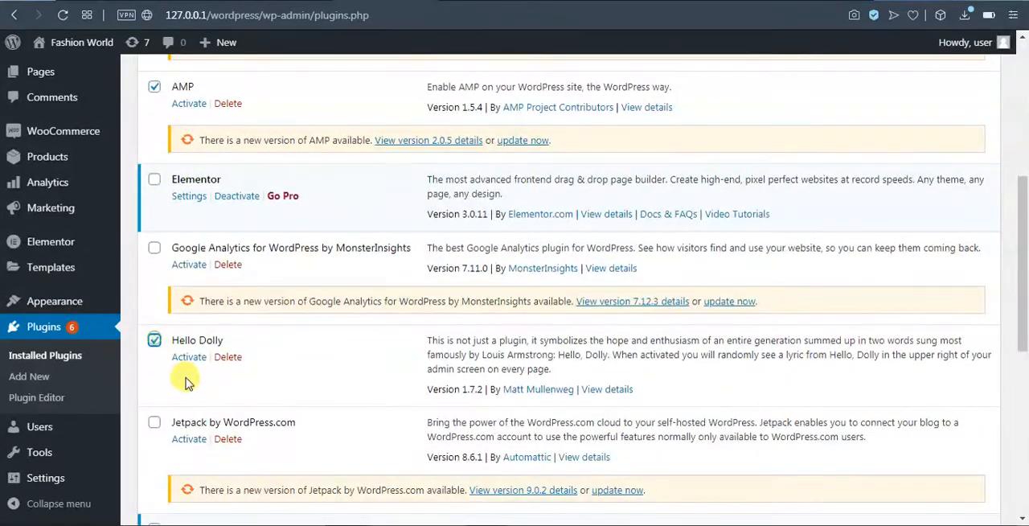
scroll(159, 358, down, 1)
click(154, 348)
scroll(159, 358, down, 3)
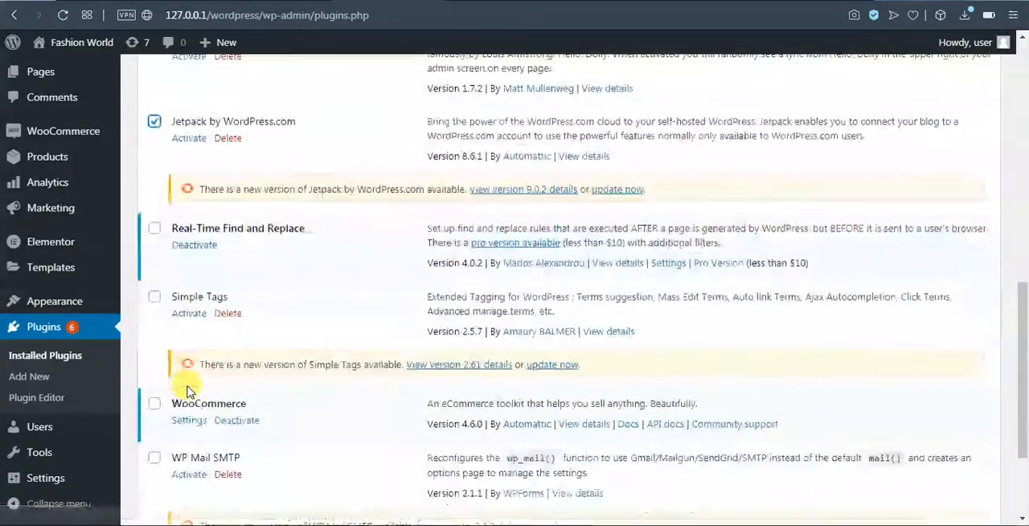
scroll(188, 390, down, 1)
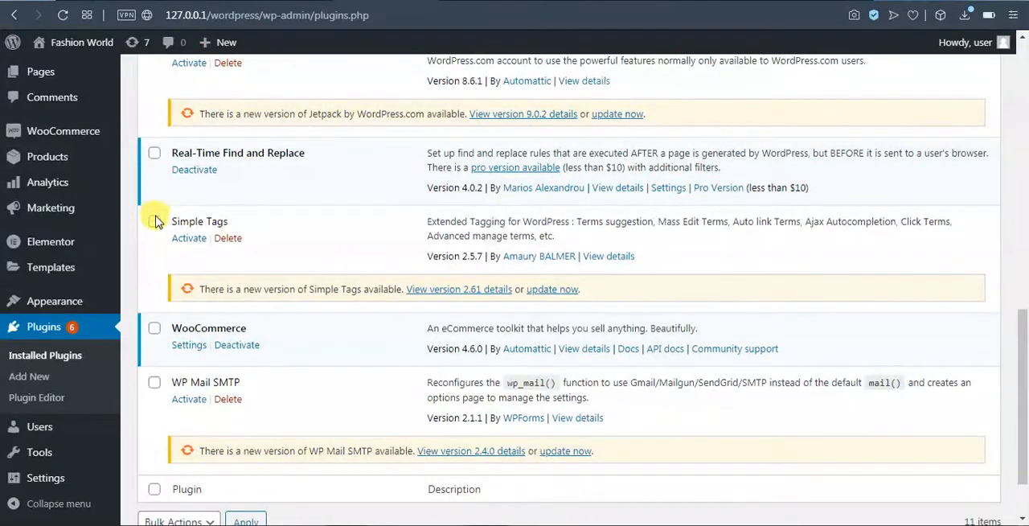
click(155, 221)
scroll(205, 366, down, 1)
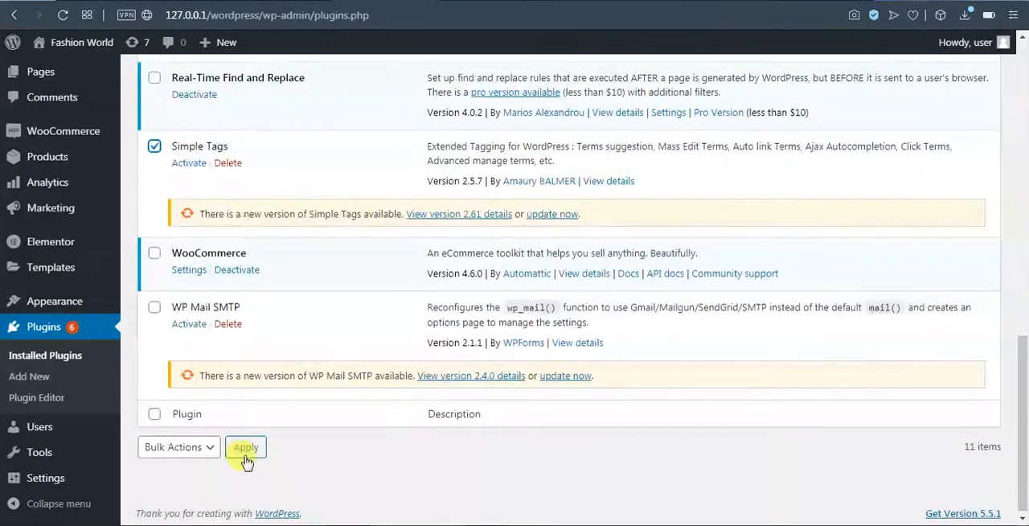
click(213, 448)
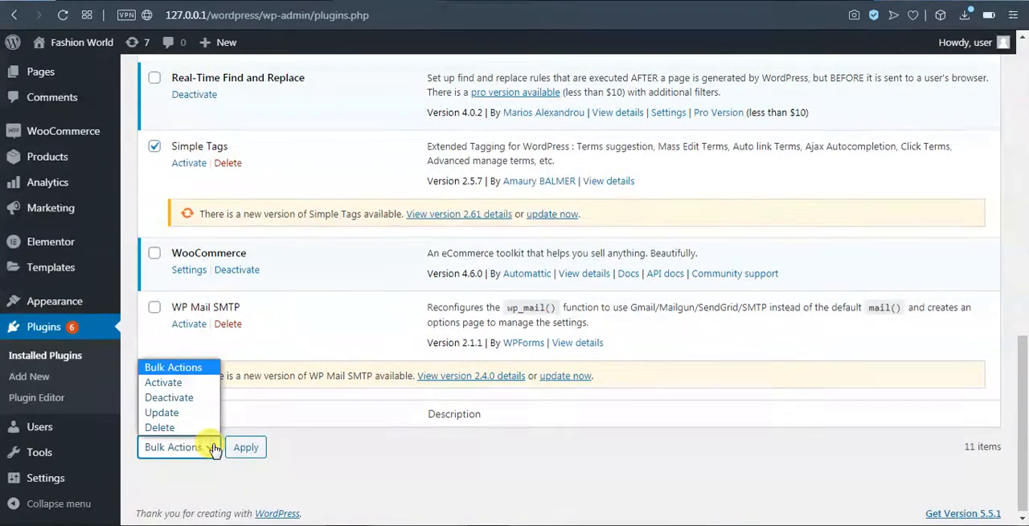
click(201, 427)
click(217, 453)
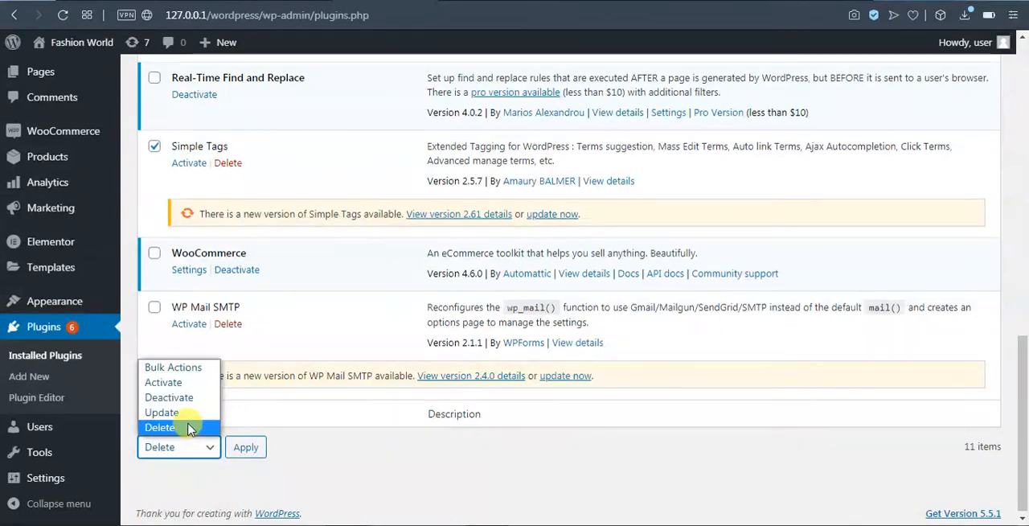
click(199, 428)
click(247, 448)
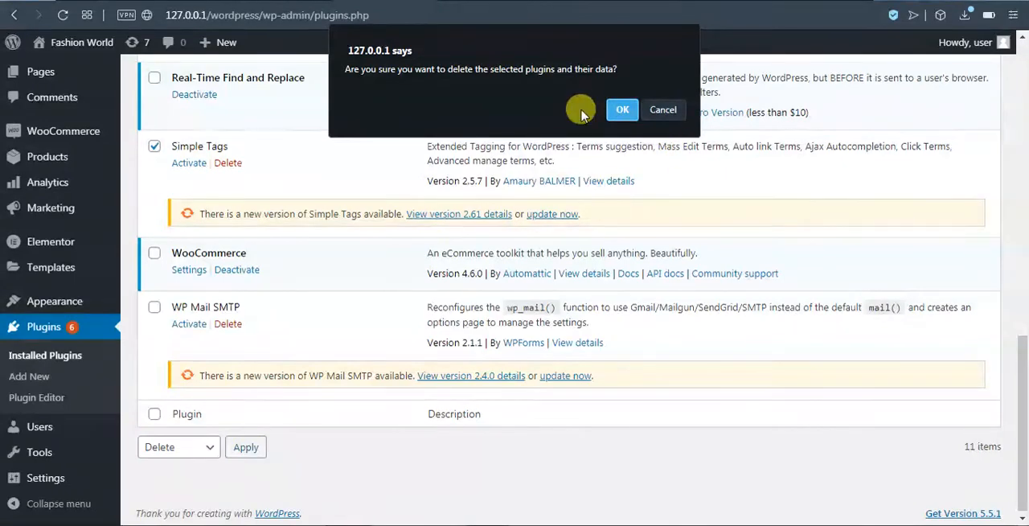
click(617, 110)
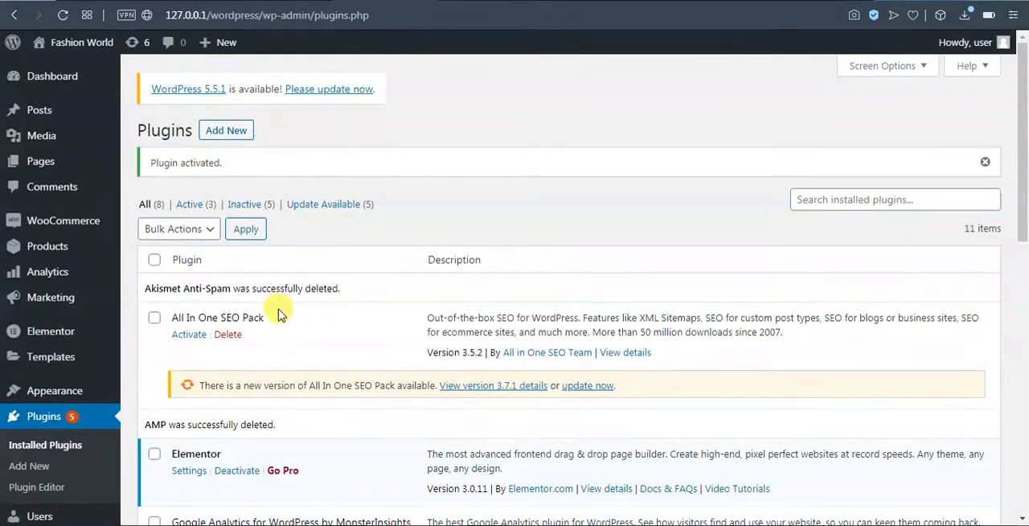
scroll(277, 316, down, 4)
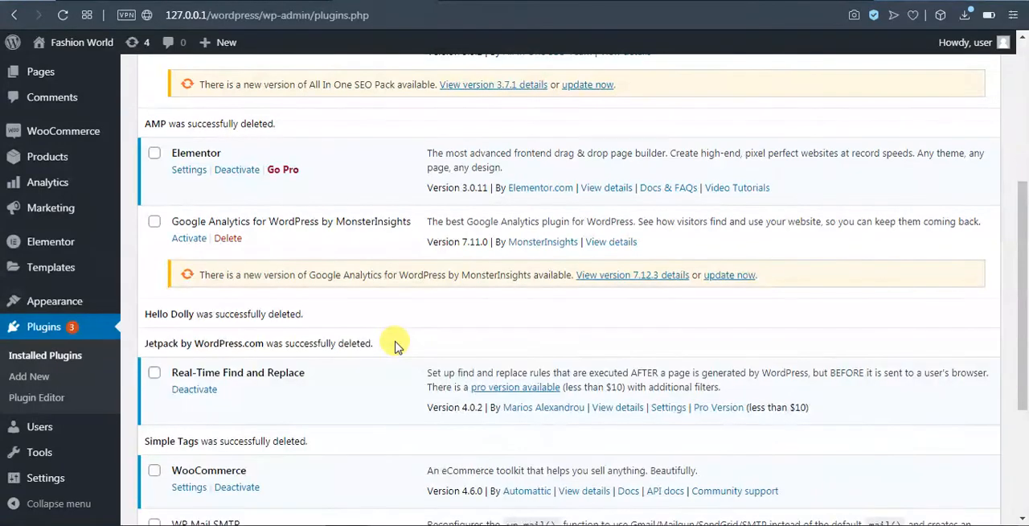
Search the directory of new plugins for "smart slider 3".
scroll(359, 293, up, 4)
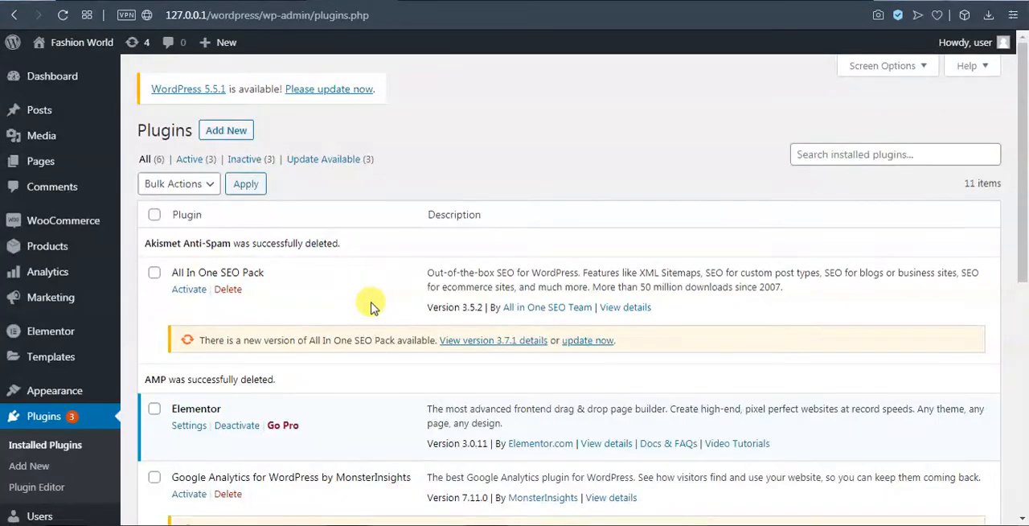
click(240, 130)
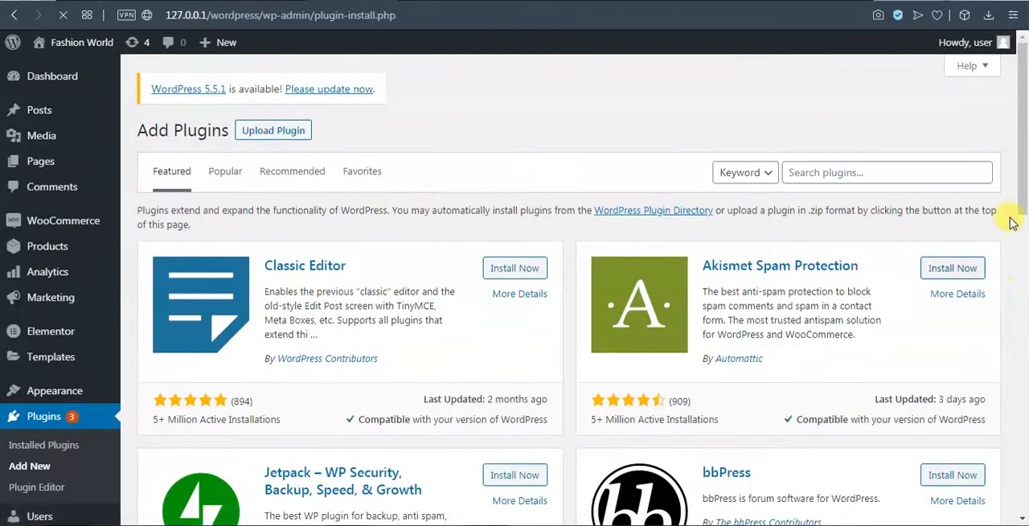
click(896, 166)
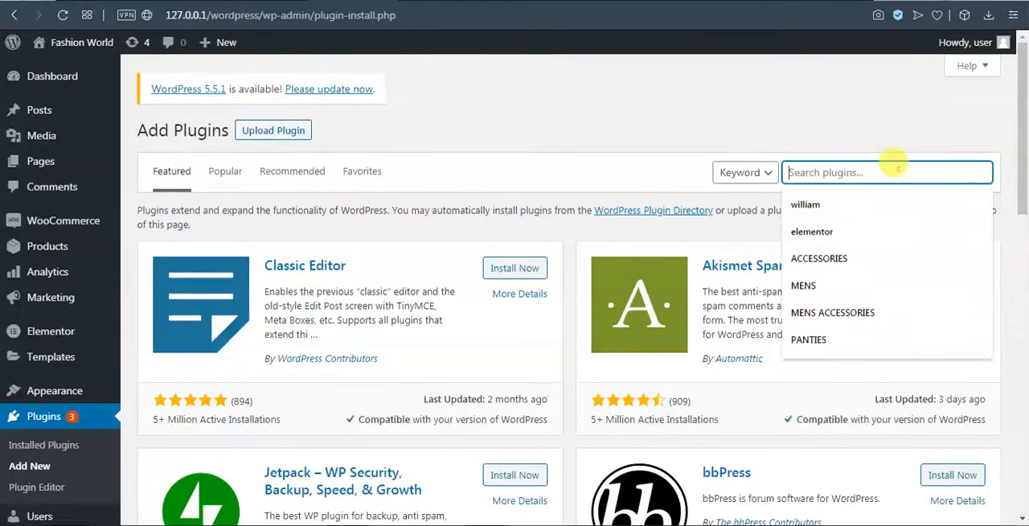
text(smart)
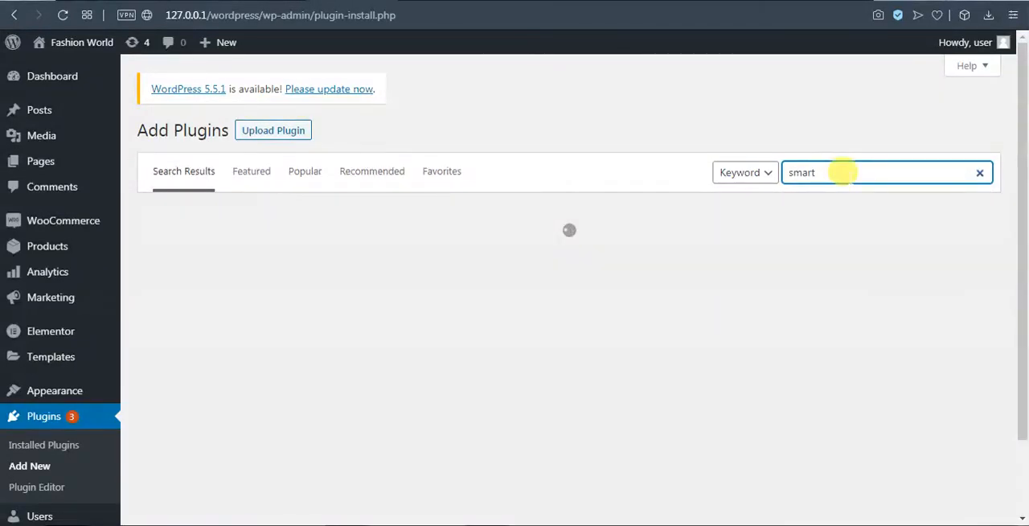
text( slider)
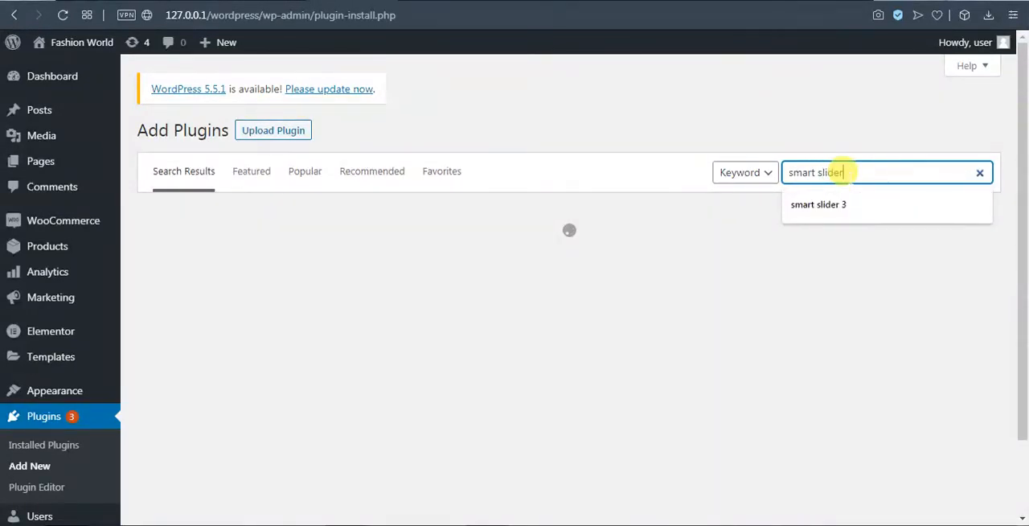
click(848, 166)
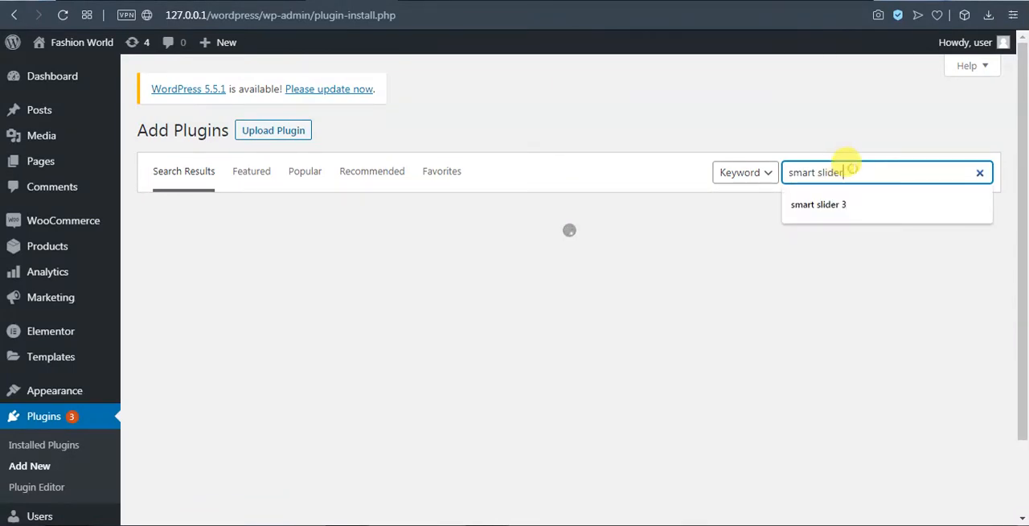
click(842, 204)
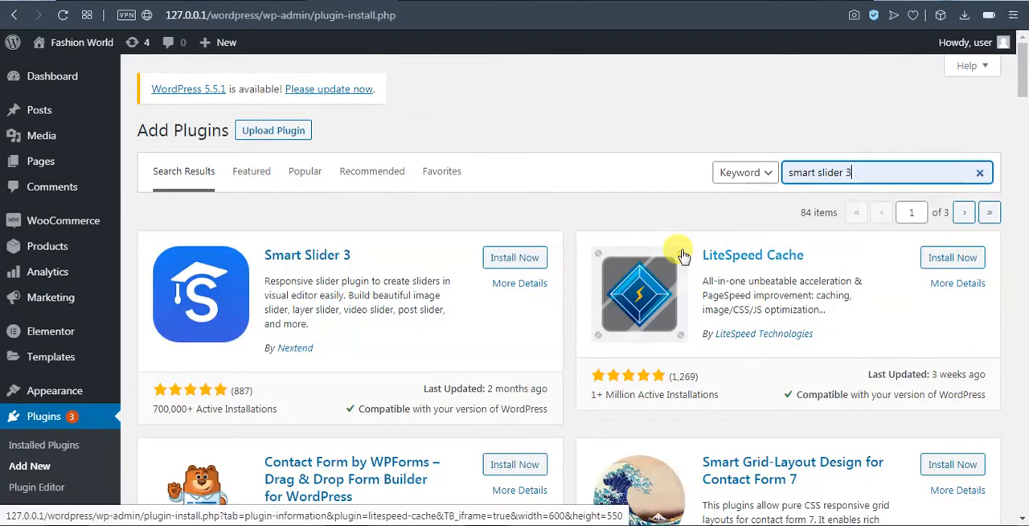
Install and activate the Smart Slider 3 plugin by Nextend and dismiss the activation notice.
click(527, 258)
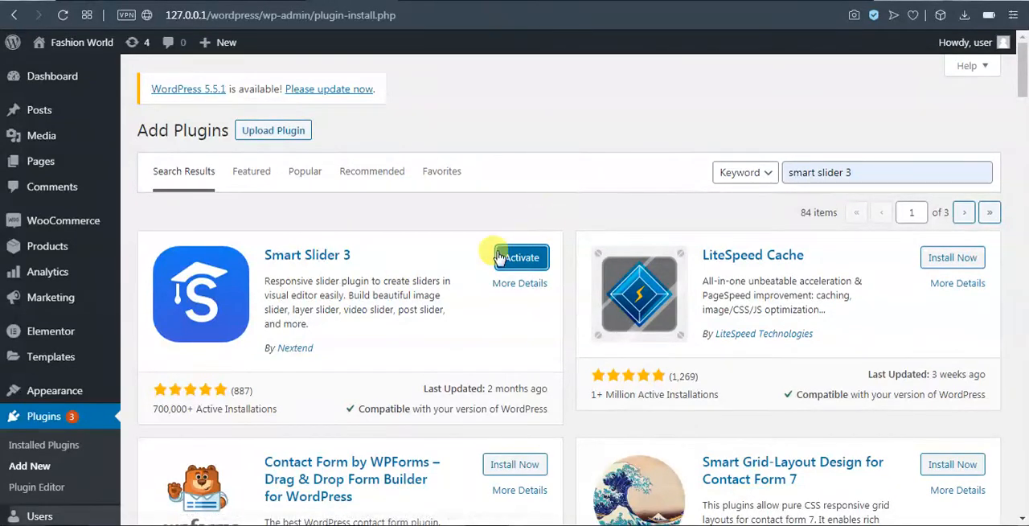
click(515, 258)
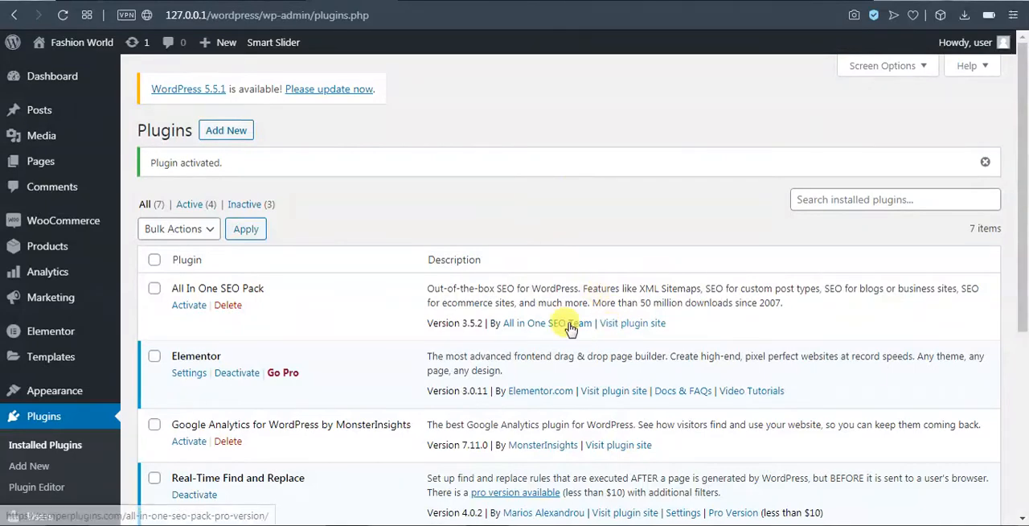
click(985, 162)
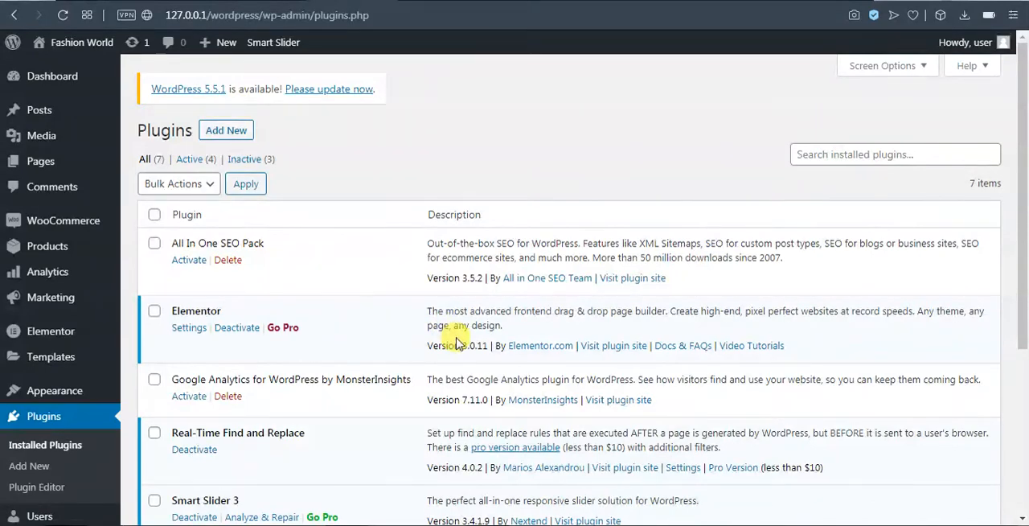
scroll(456, 343, down, 2)
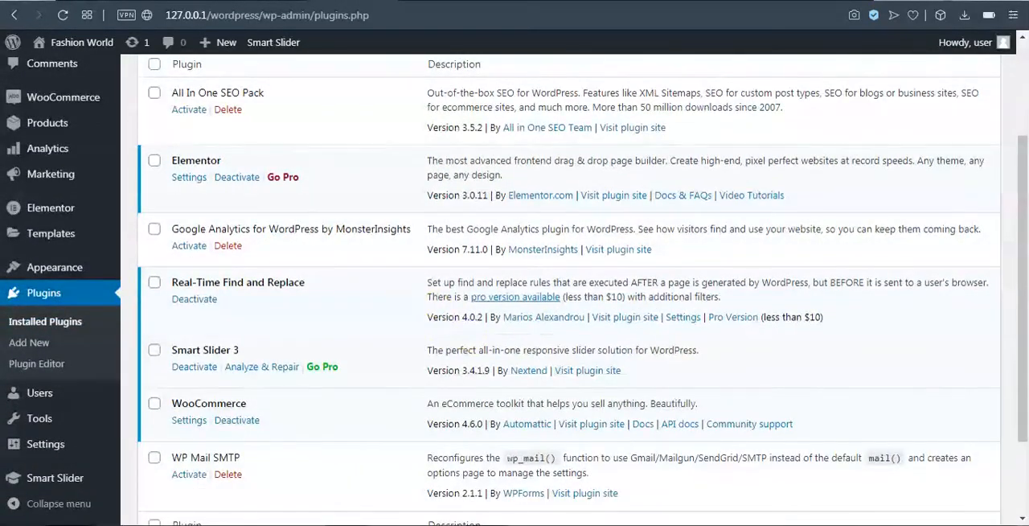
scroll(486, 221, down, 2)
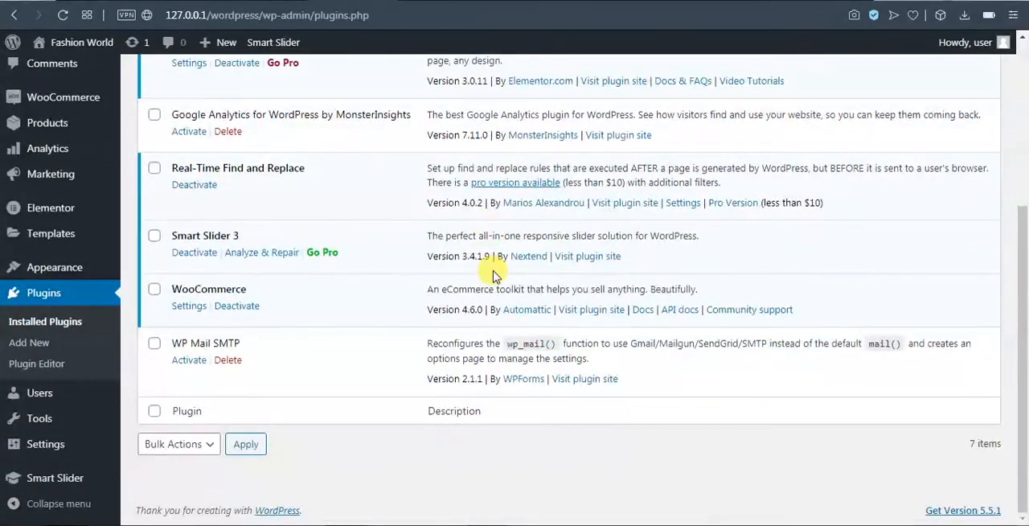
scroll(491, 269, up, 4)
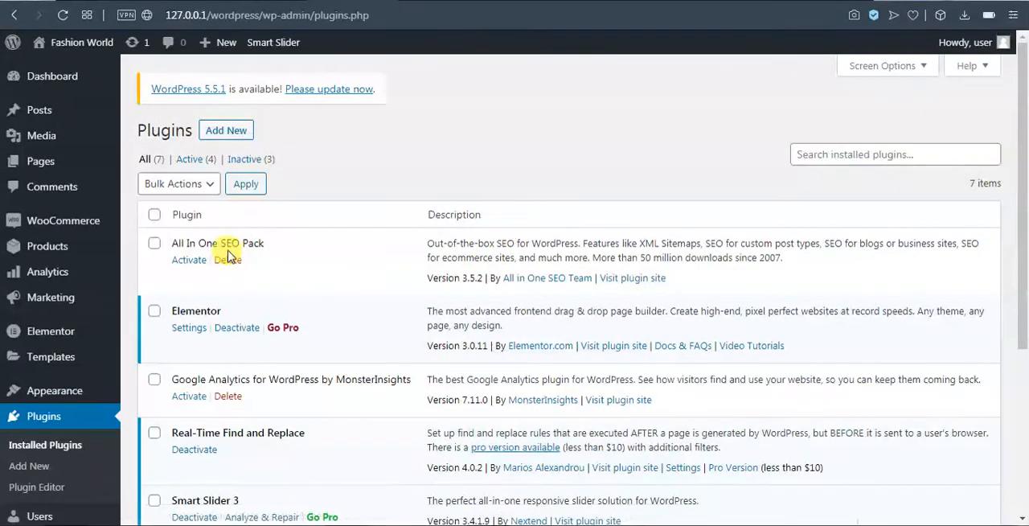
click(153, 243)
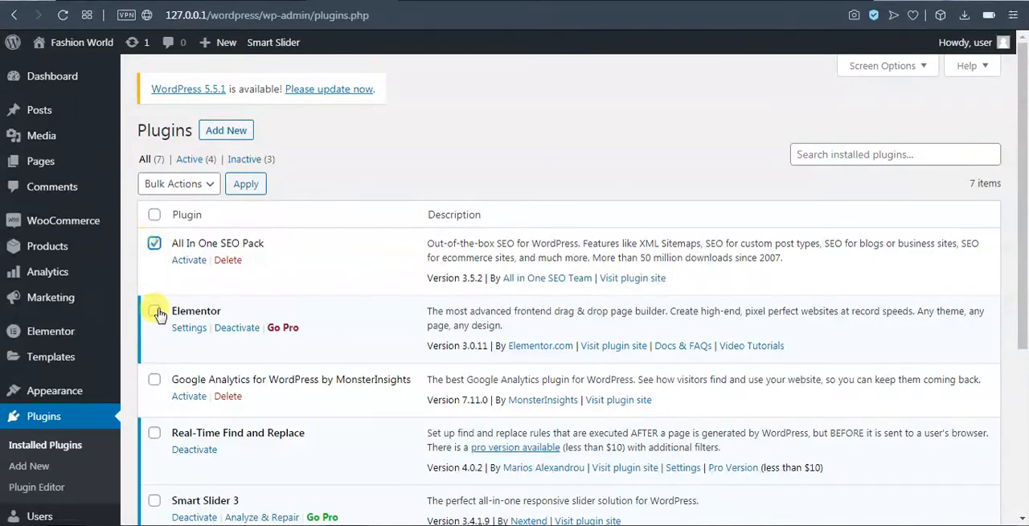
click(155, 312)
click(154, 379)
click(179, 185)
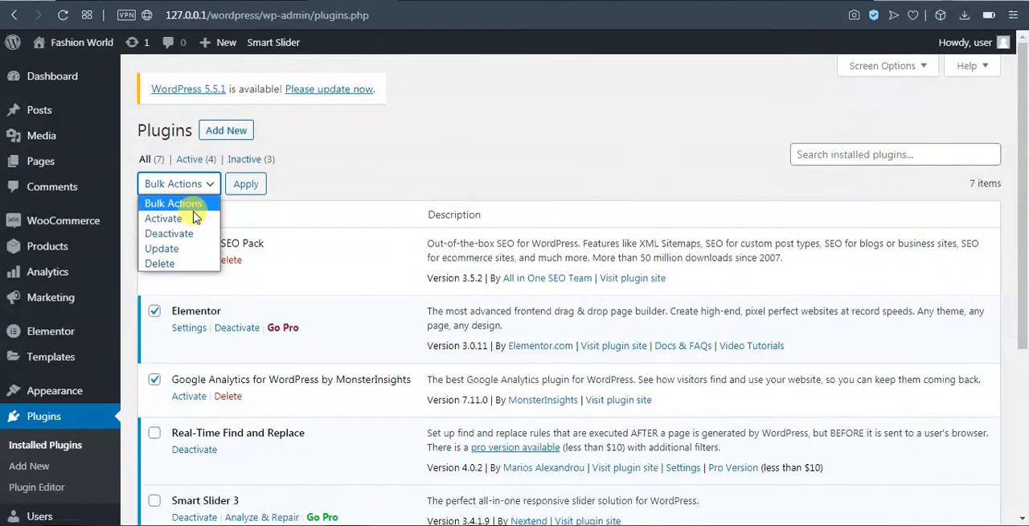
click(366, 168)
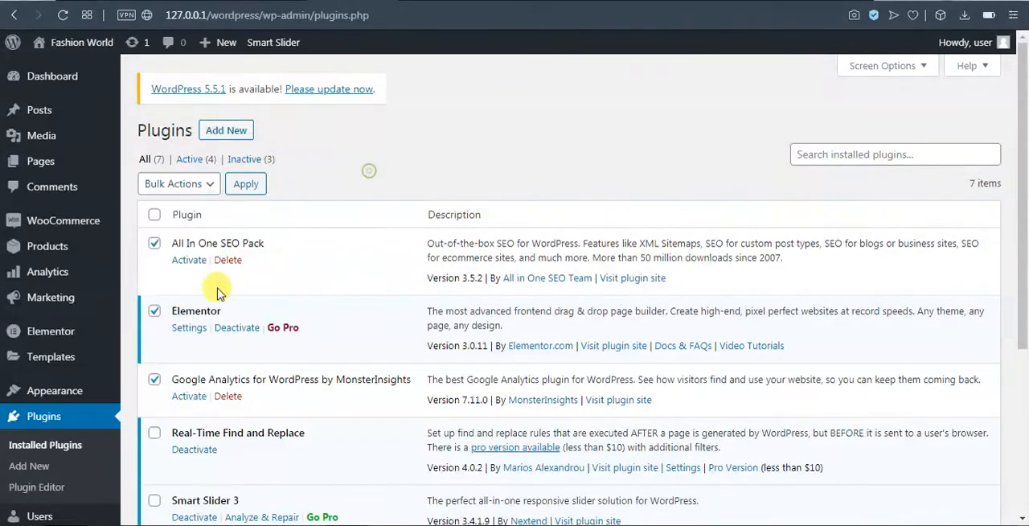
click(153, 214)
click(154, 215)
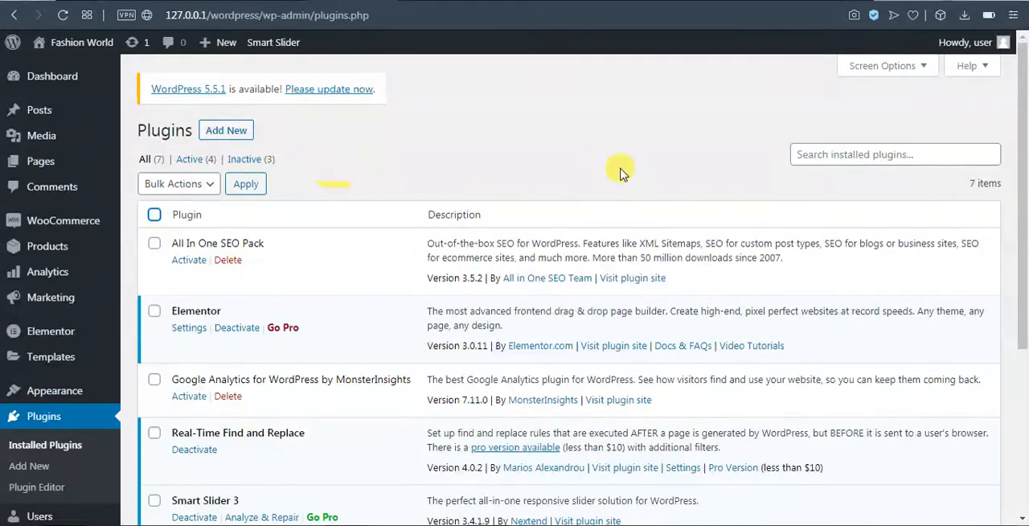
Open the list of all users and examine the existing account's username, name, email and role.
scroll(409, 337, down, 4)
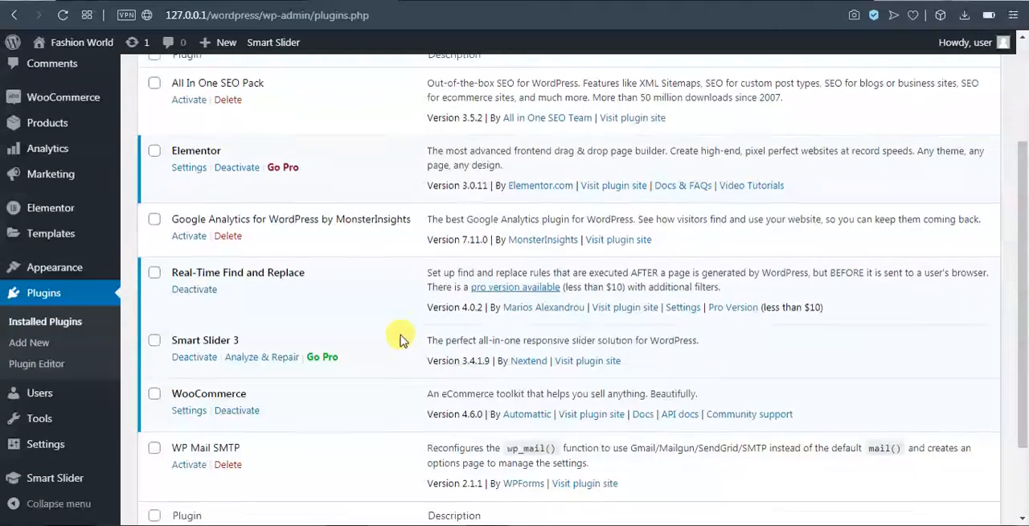
mouse_move(59, 393)
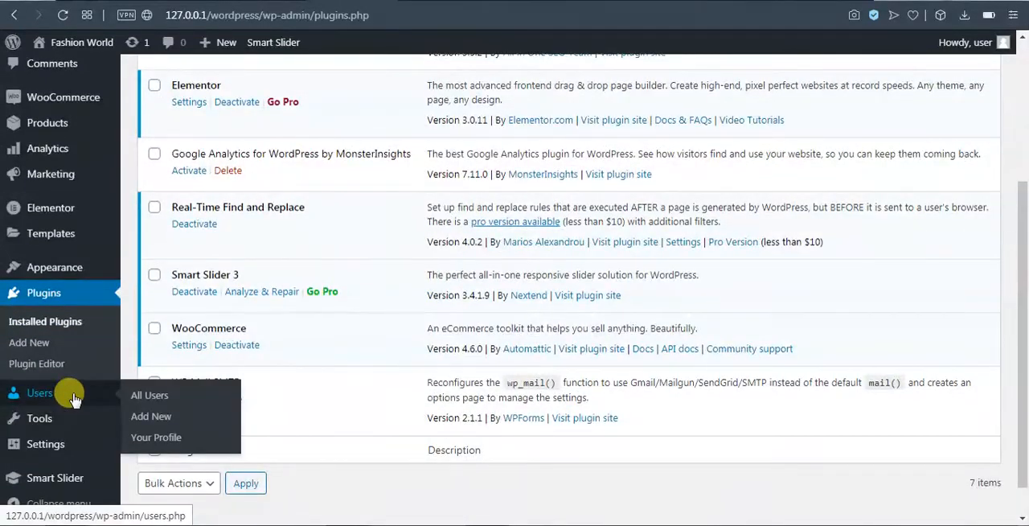
click(61, 397)
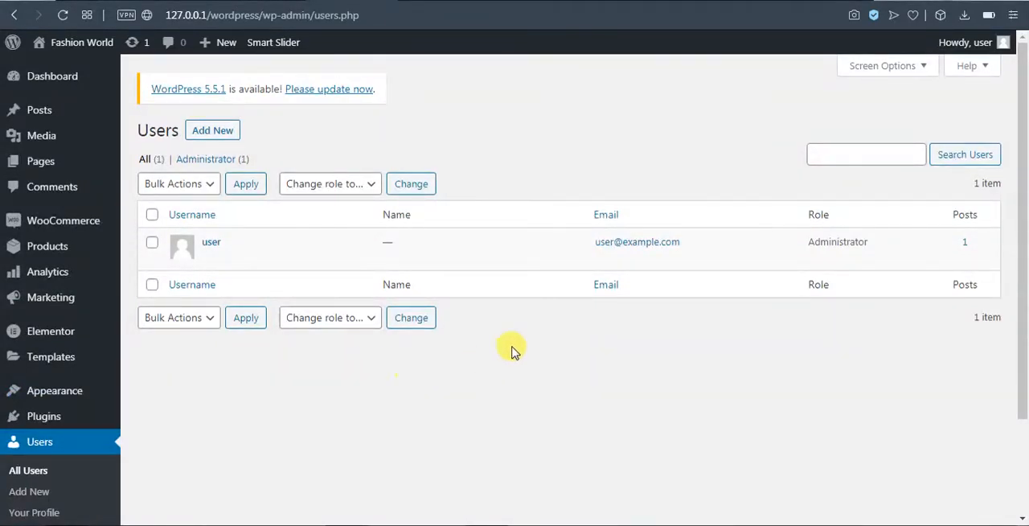
mouse_move(440, 237)
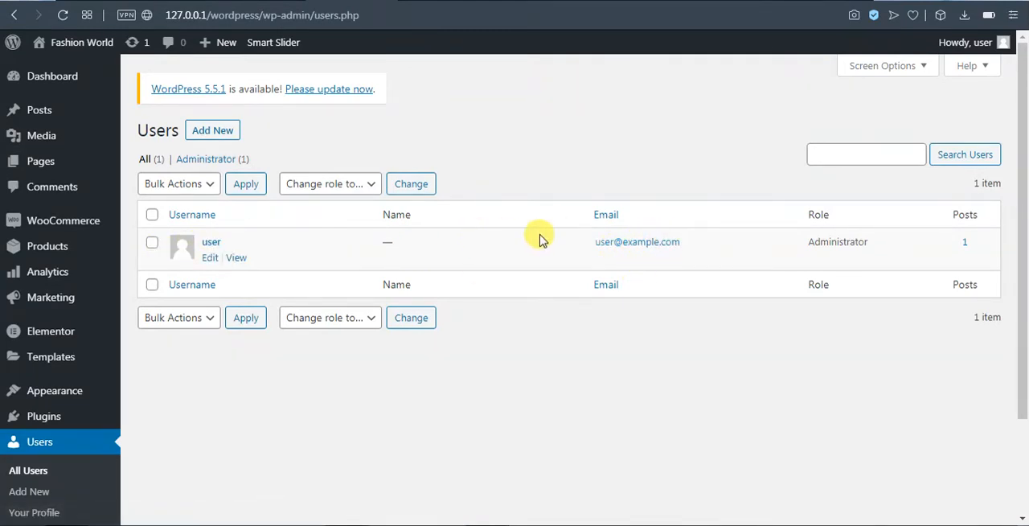
drag(809, 213, 857, 217)
click(817, 213)
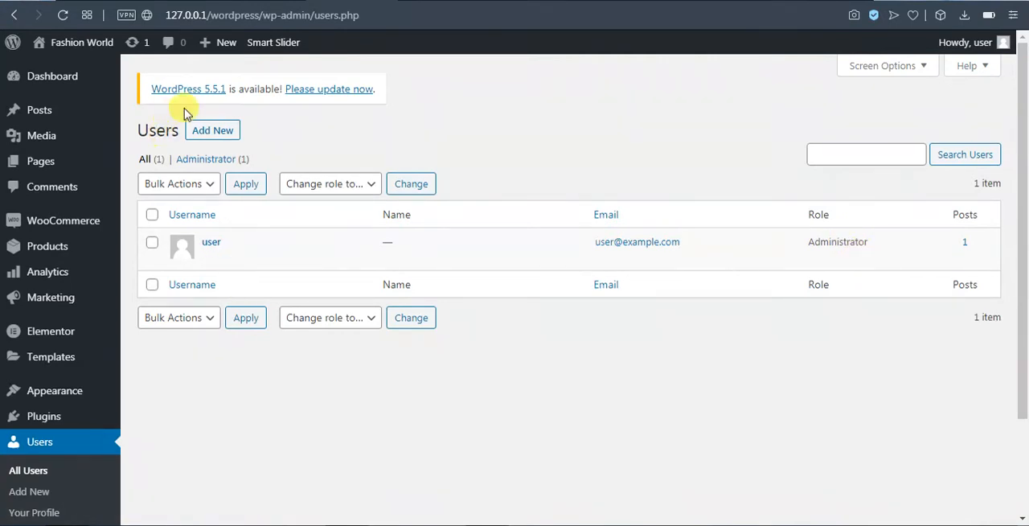
Start a new user with the username User1 and fill in the user's email, first name and last name.
click(224, 136)
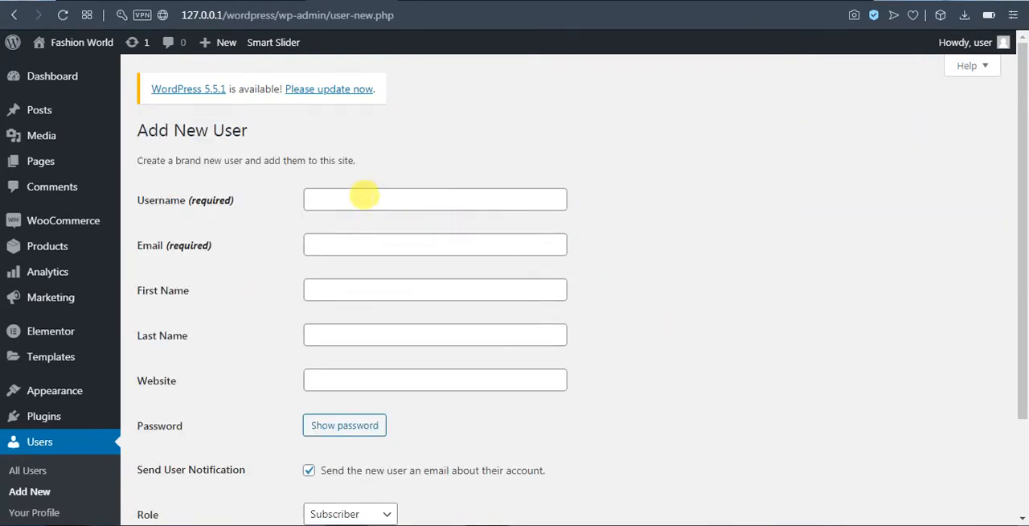
click(364, 197)
text(User1)
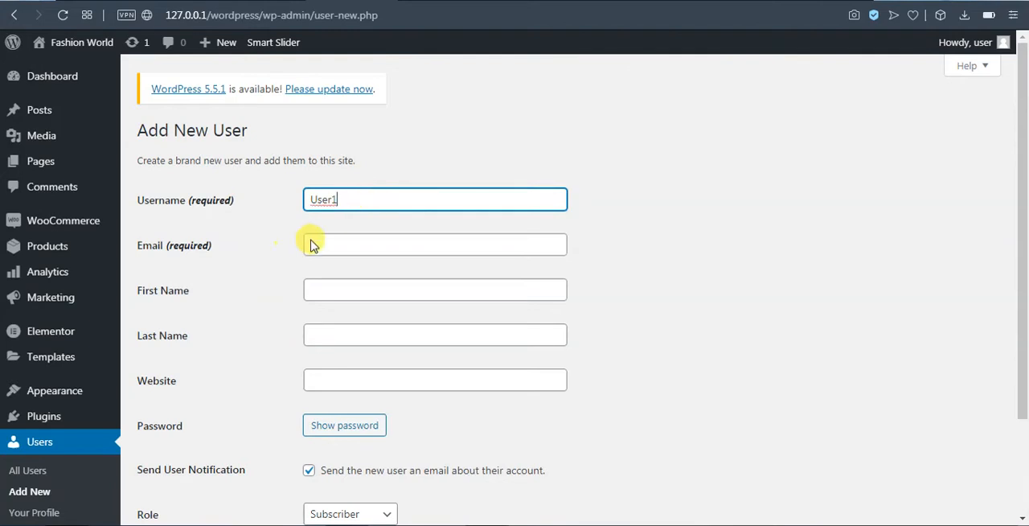
click(347, 245)
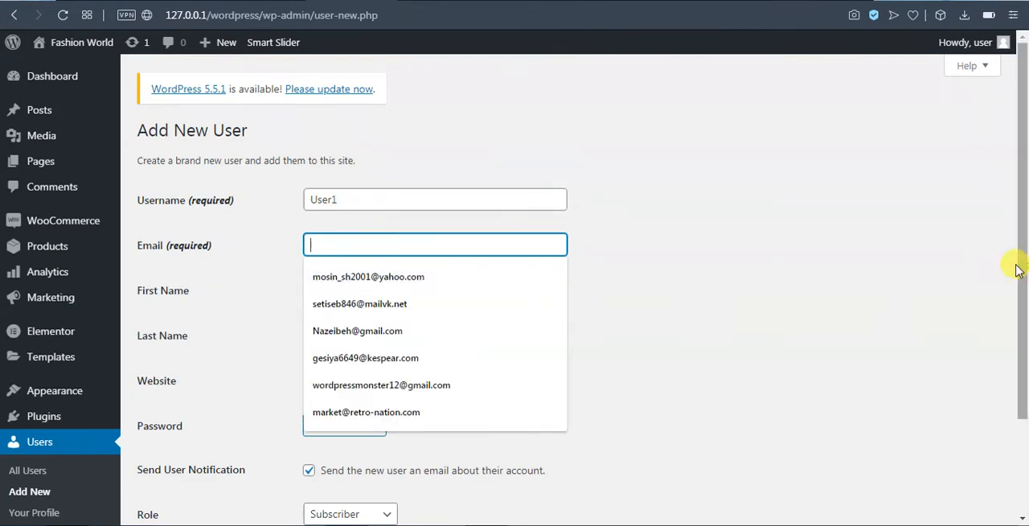
click(418, 366)
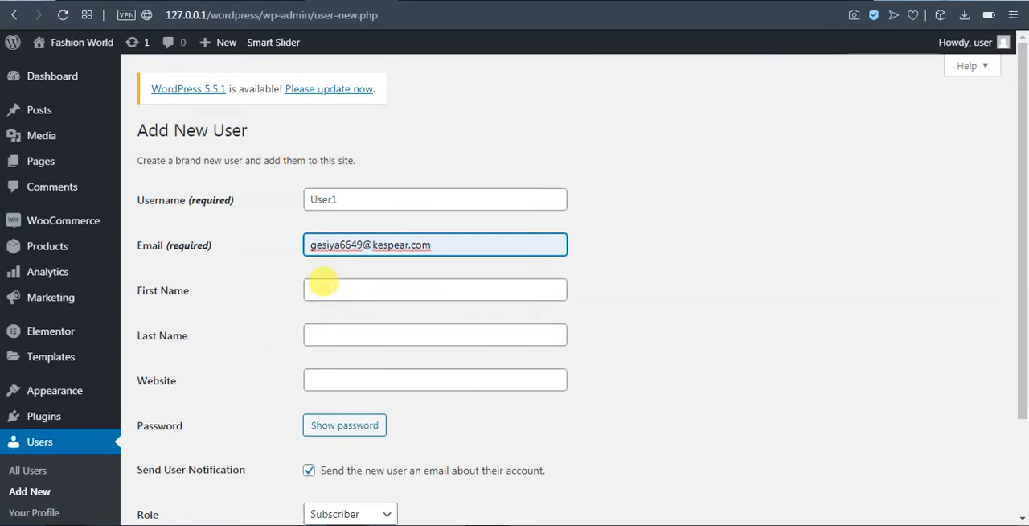
click(323, 282)
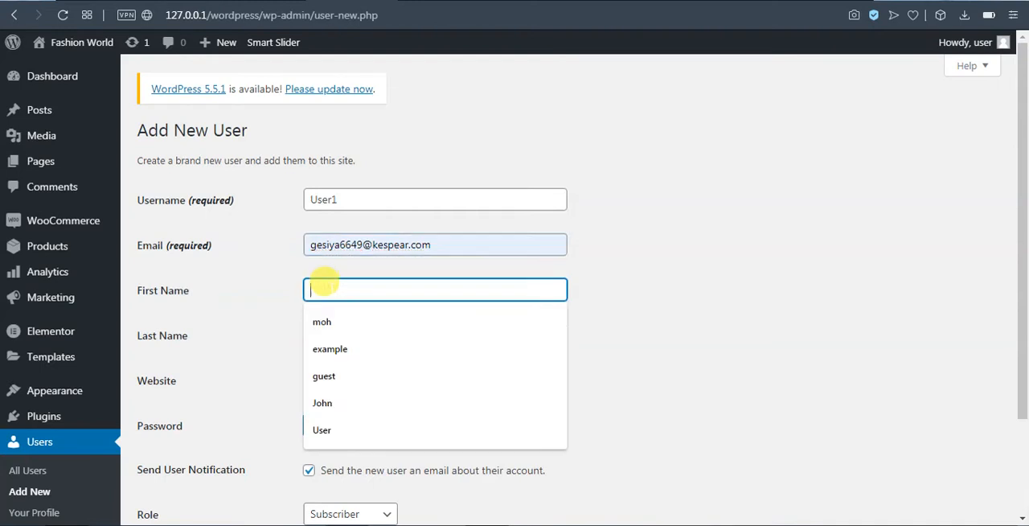
click(320, 322)
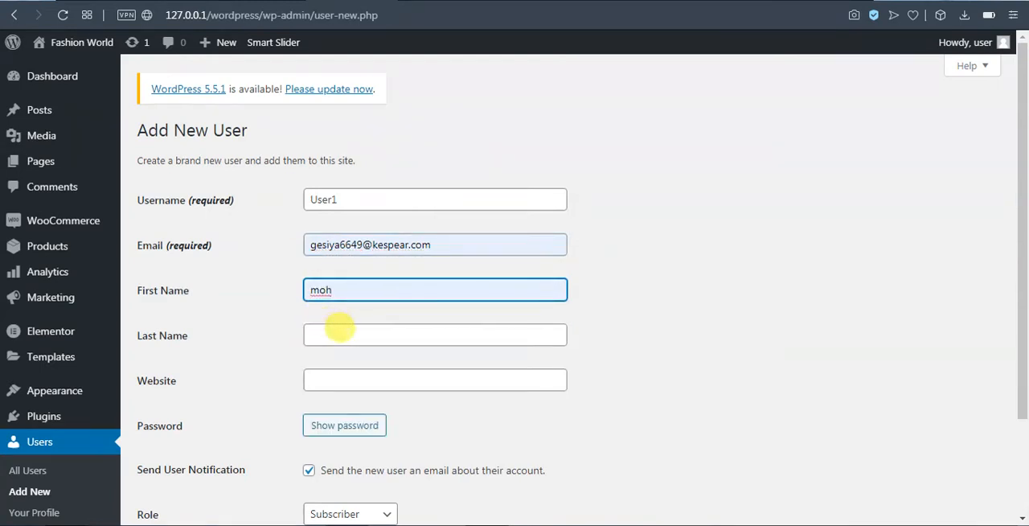
click(341, 331)
click(341, 381)
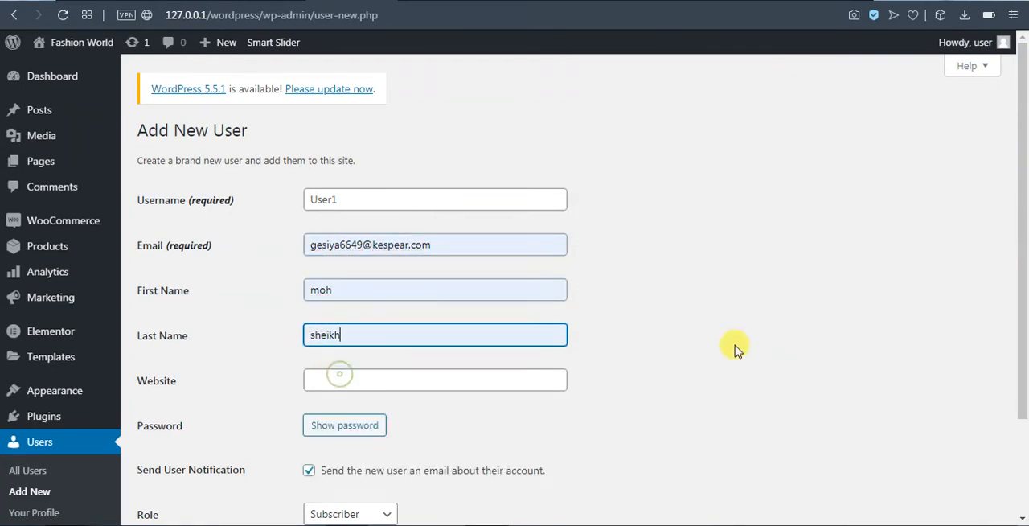
Review the new user form and set the new user's role to Shop manager.
scroll(691, 405, down, 2)
scroll(691, 404, down, 1)
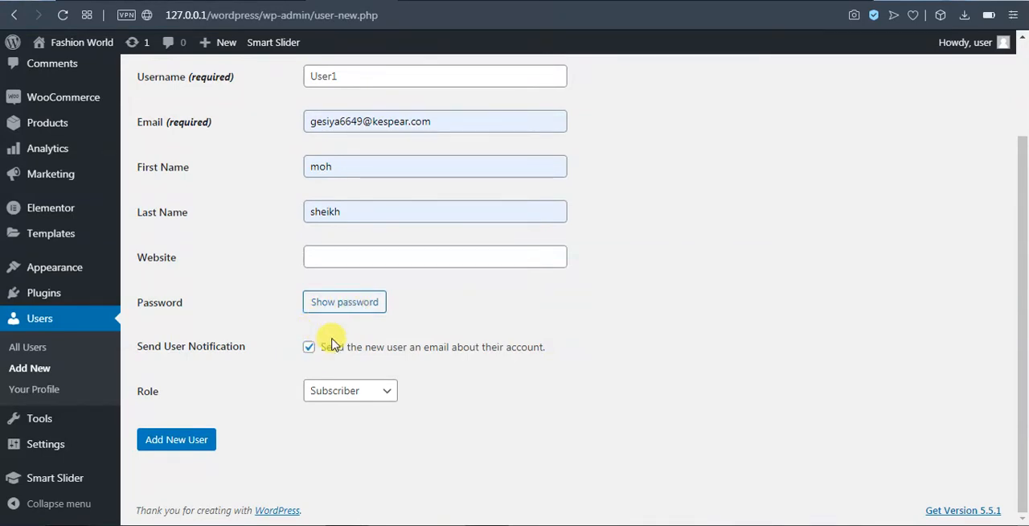
scroll(321, 347, up, 3)
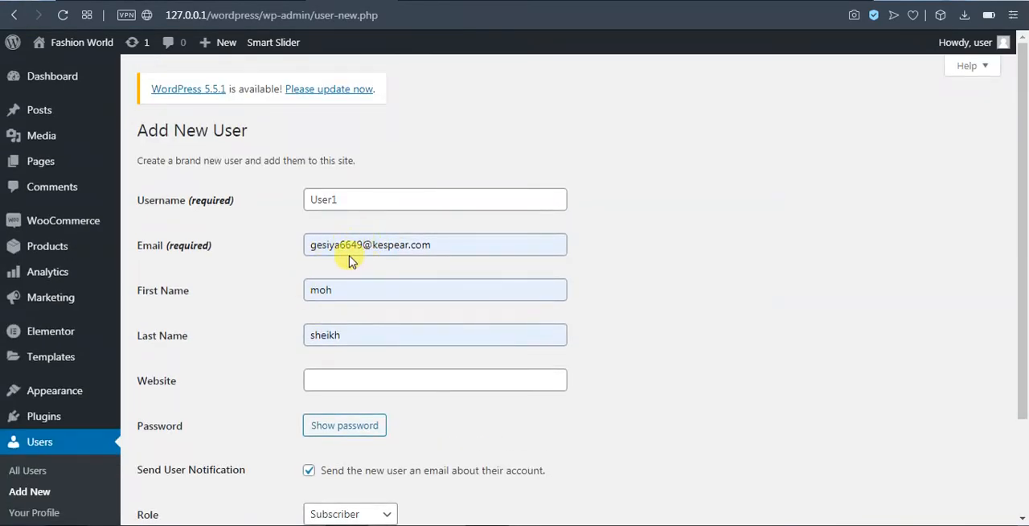
scroll(399, 248, down, 2)
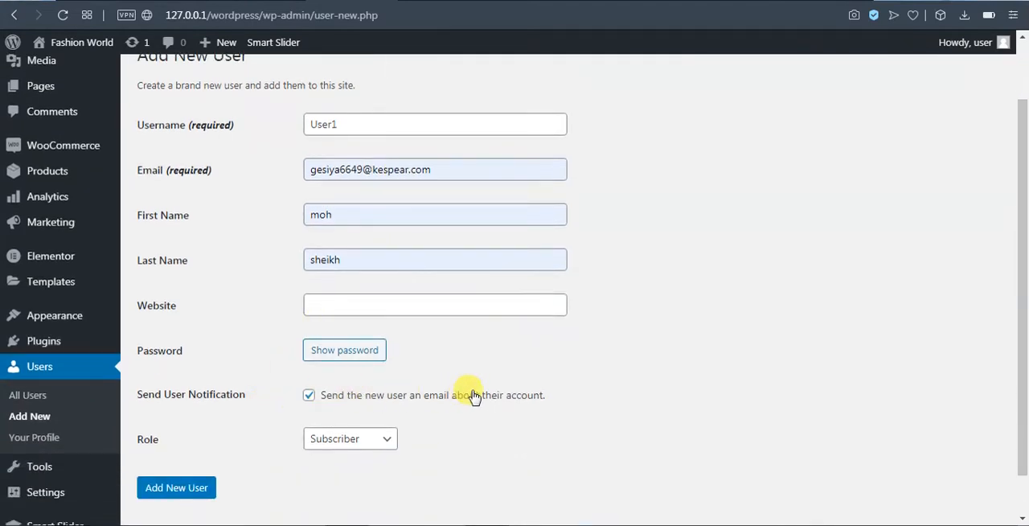
scroll(471, 413, down, 1)
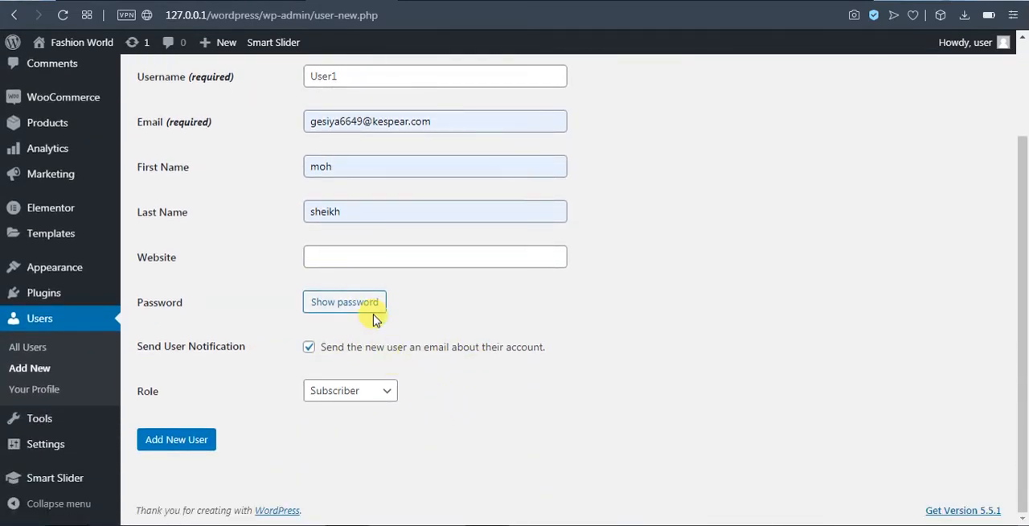
scroll(379, 315, up, 3)
scroll(464, 361, down, 3)
click(393, 392)
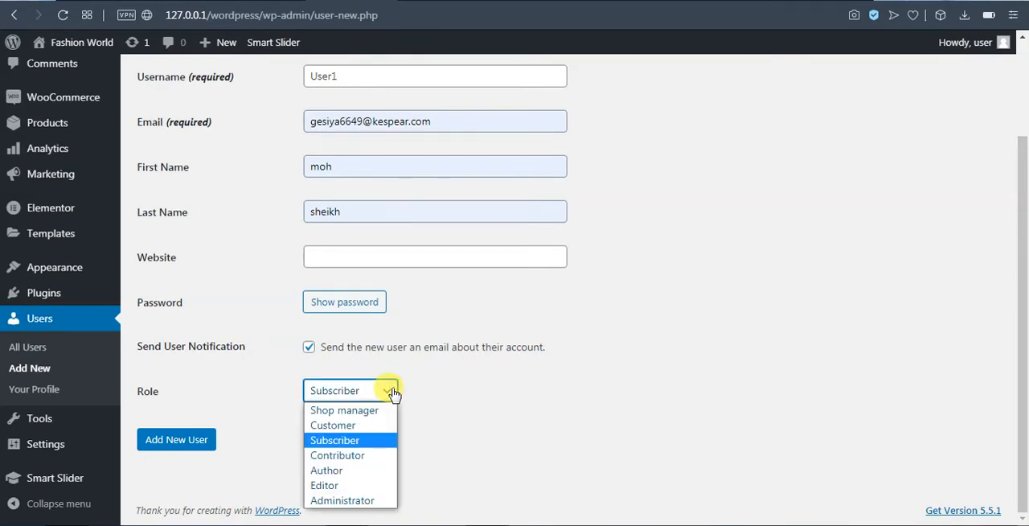
click(393, 391)
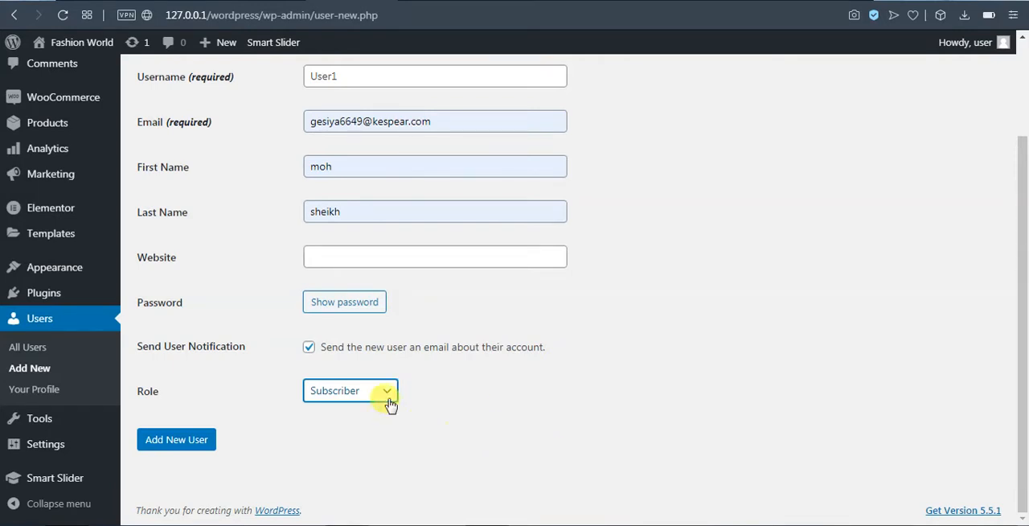
click(384, 390)
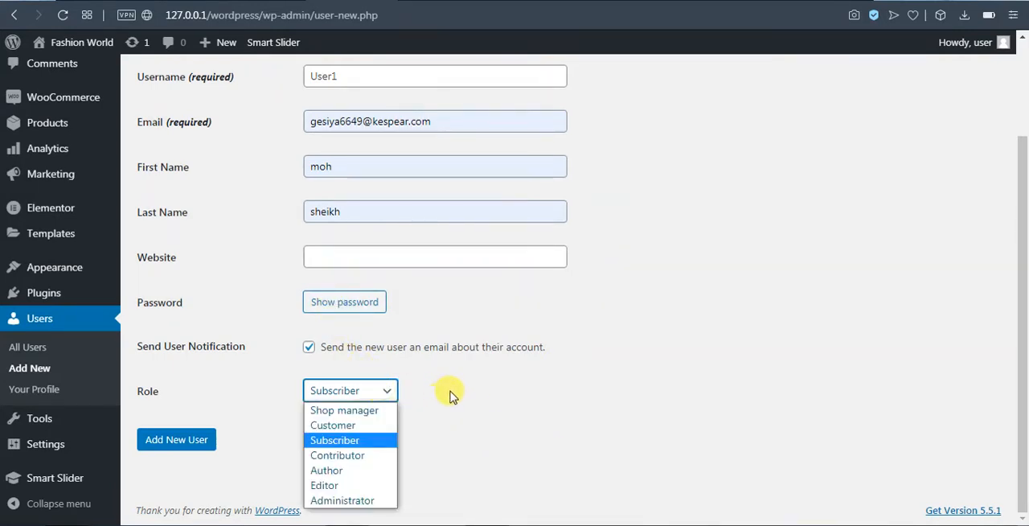
click(358, 411)
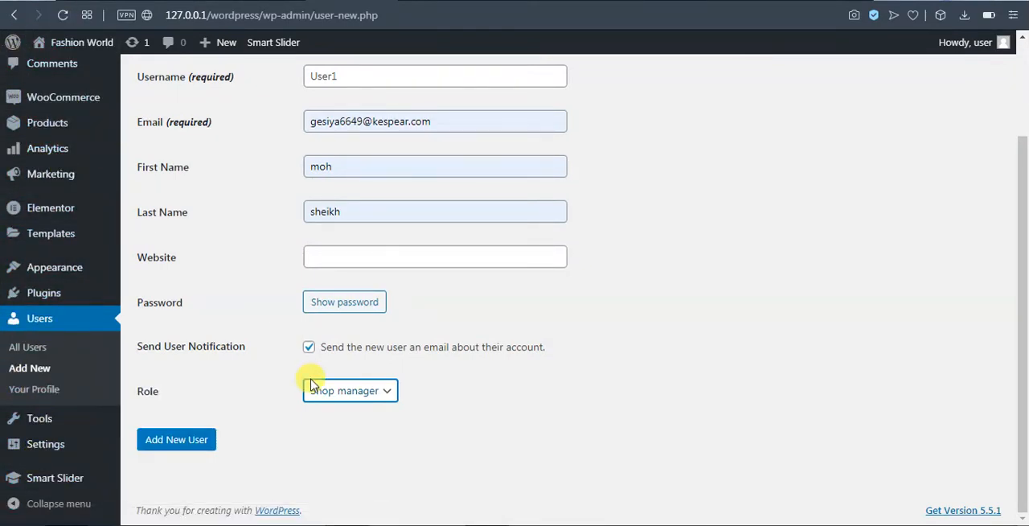
Reveal the generated password, replace it with the chosen account password and confirm the use of a weak password.
scroll(446, 363, up, 3)
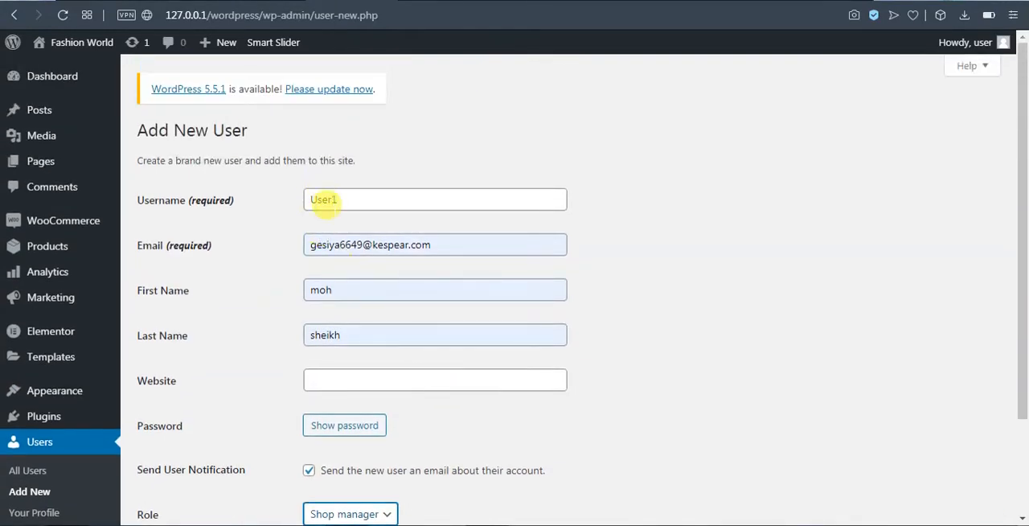
scroll(768, 373, down, 1)
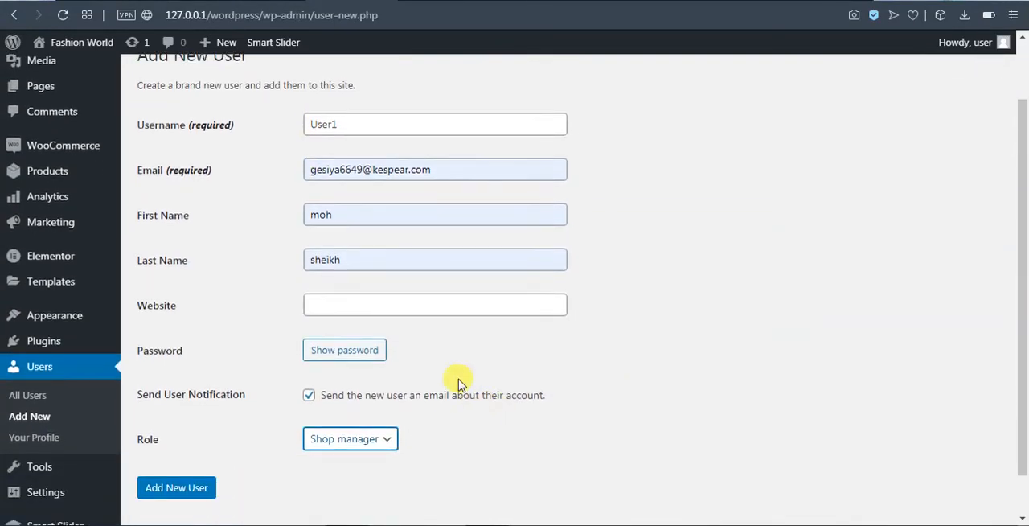
click(340, 350)
drag(475, 350, 236, 364)
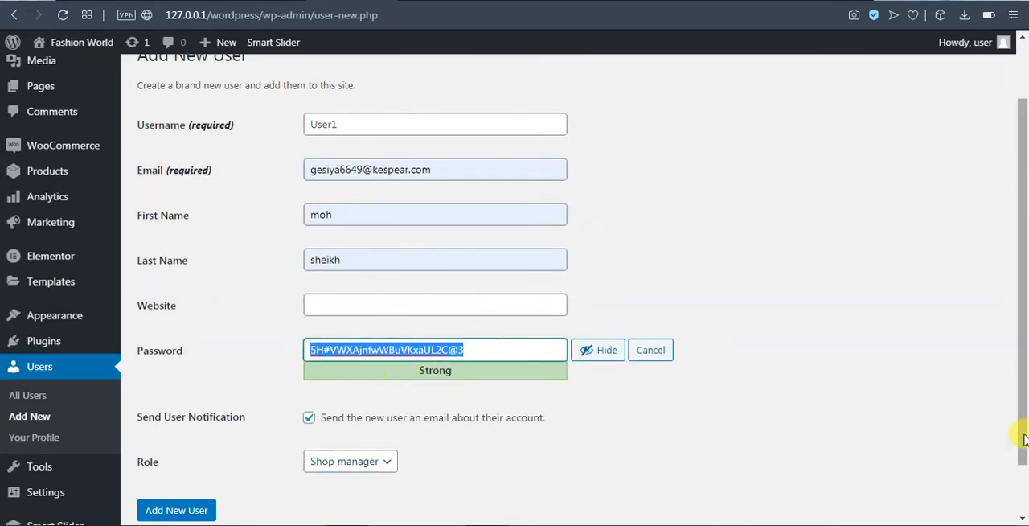
text(123)
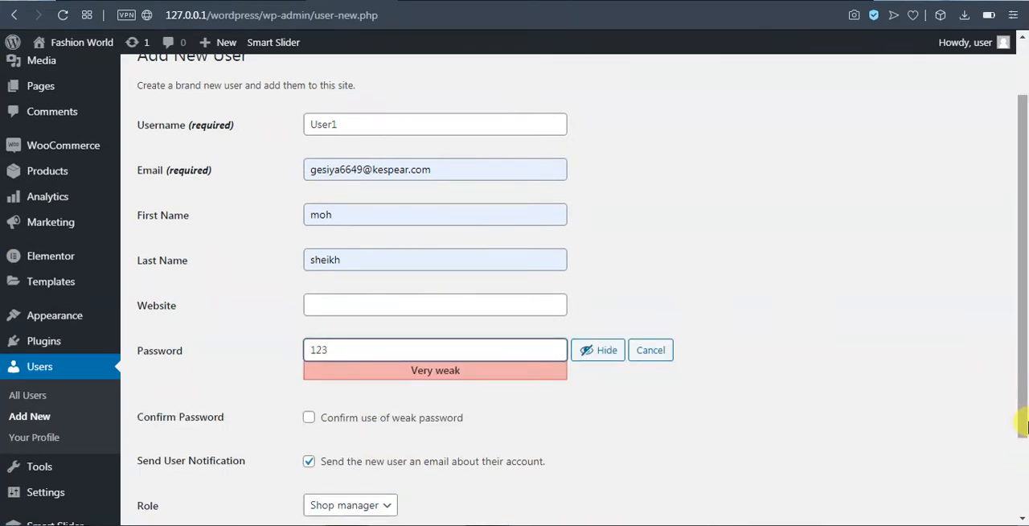
click(308, 418)
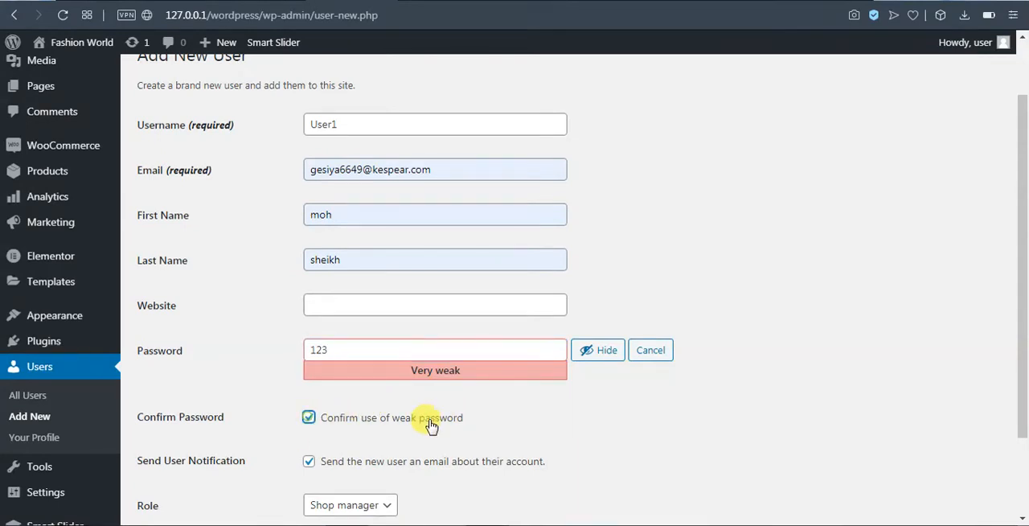
Turn off the email notification about the new account and create the user.
scroll(586, 416, down, 2)
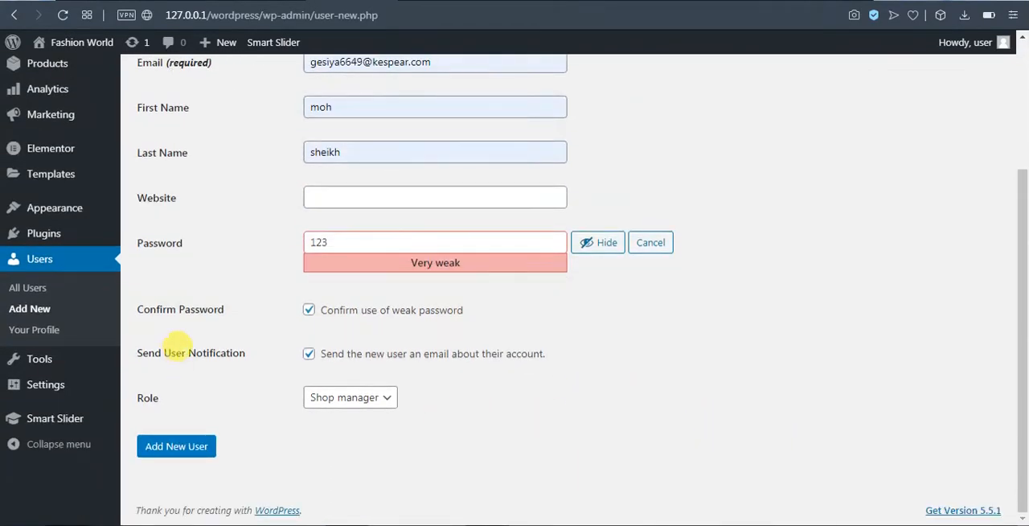
click(309, 354)
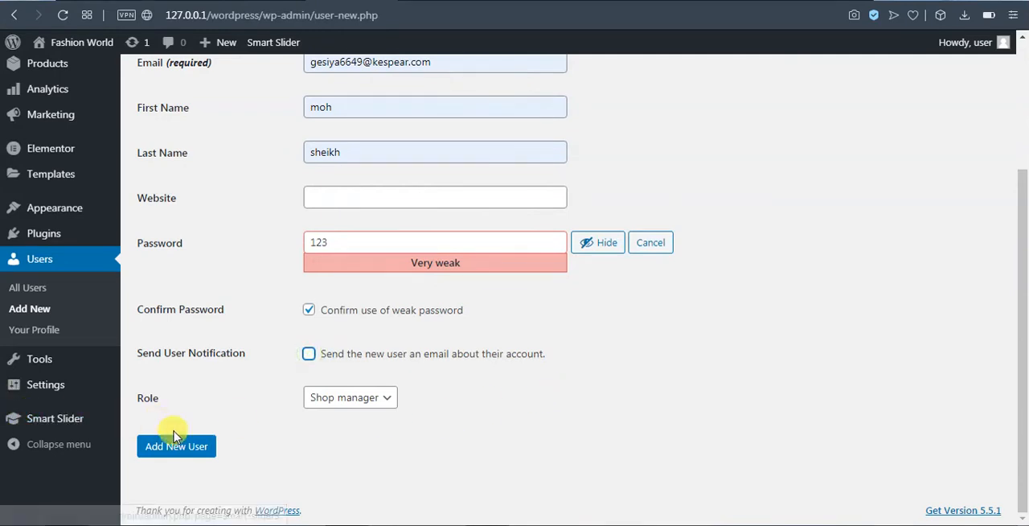
click(197, 448)
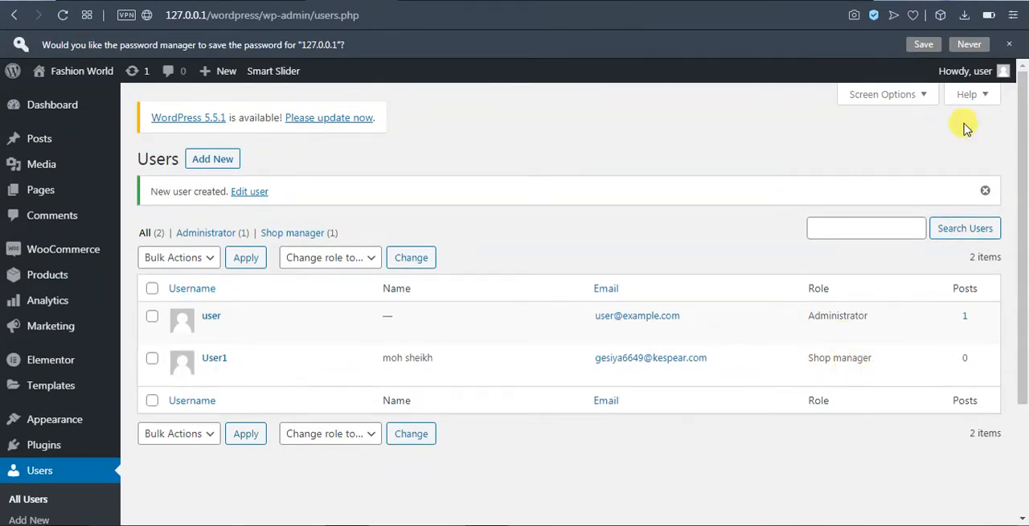
Log out of the administrator account and log in with the username user1.
mouse_move(977, 76)
click(910, 145)
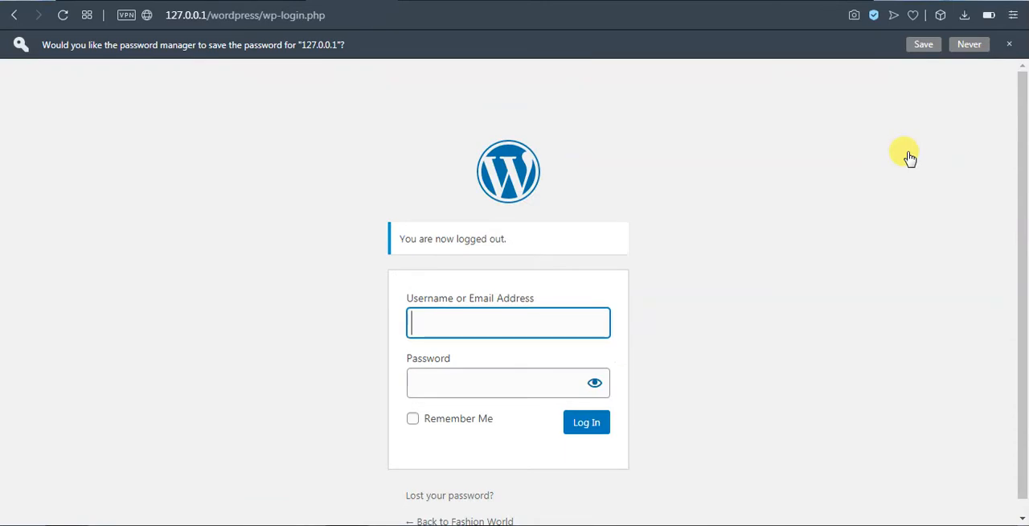
click(446, 323)
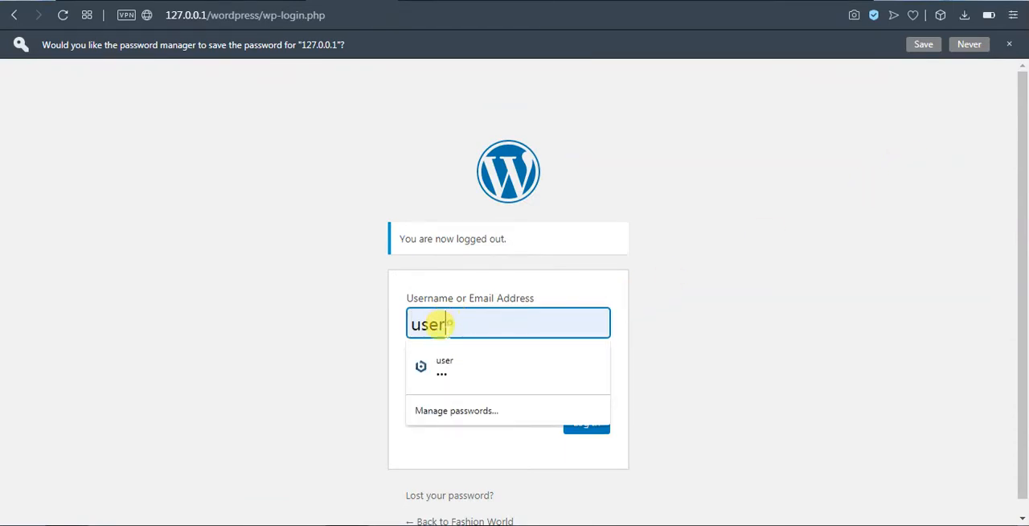
text(1)
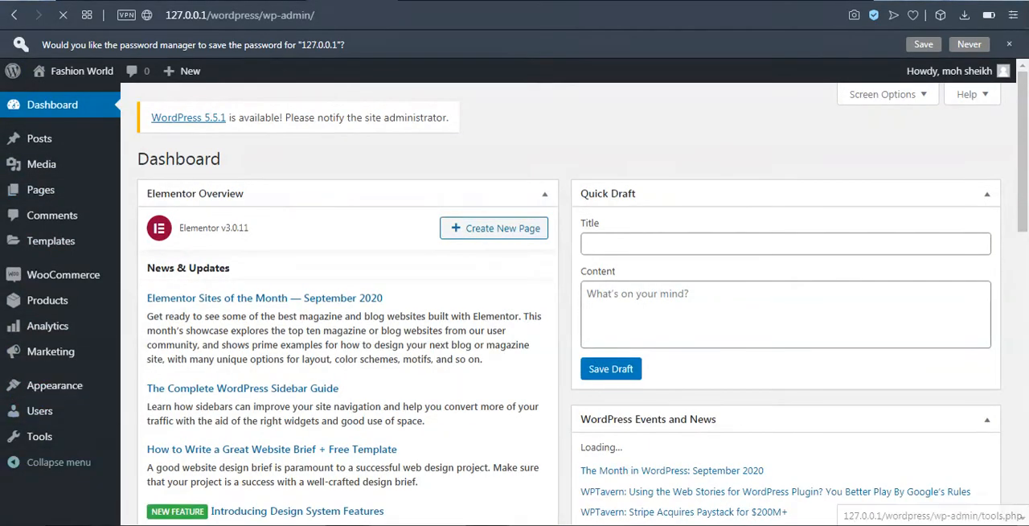
Look through the admin sections available to the Shop manager account and open the installed themes.
mouse_move(4, 495)
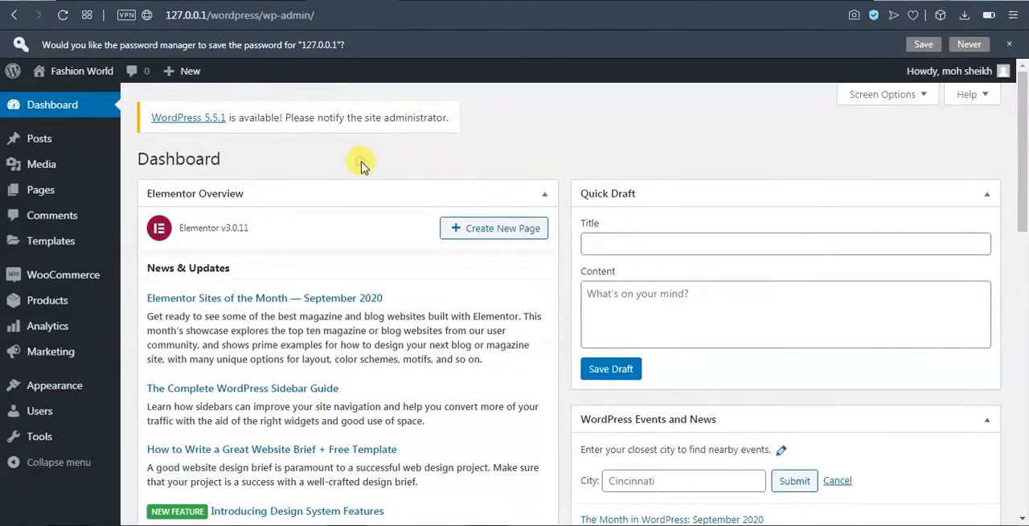
mouse_move(45, 193)
mouse_move(64, 362)
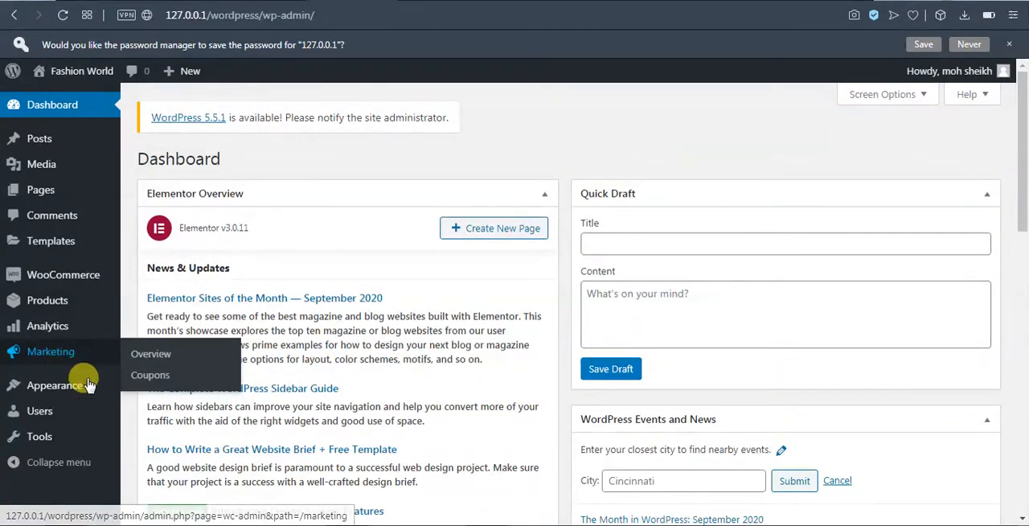
mouse_move(92, 390)
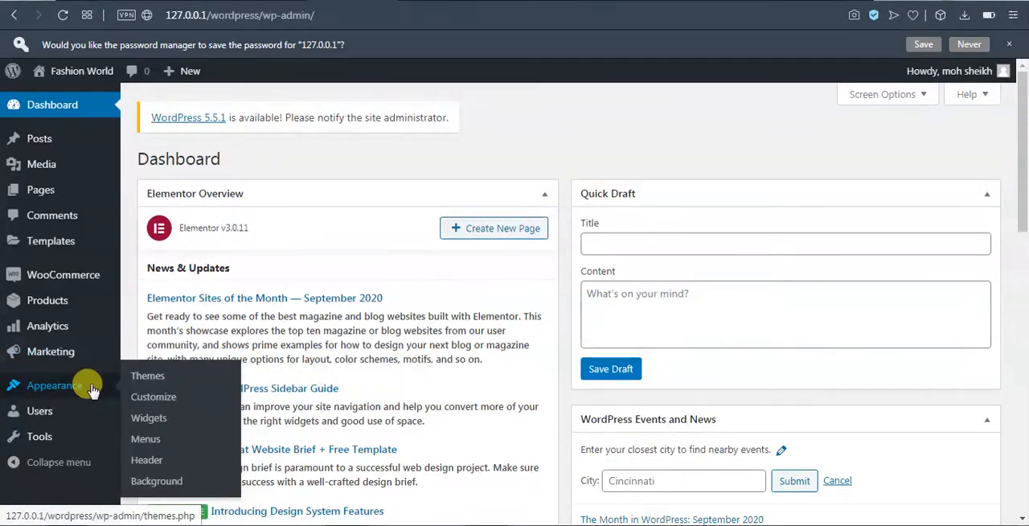
mouse_move(76, 406)
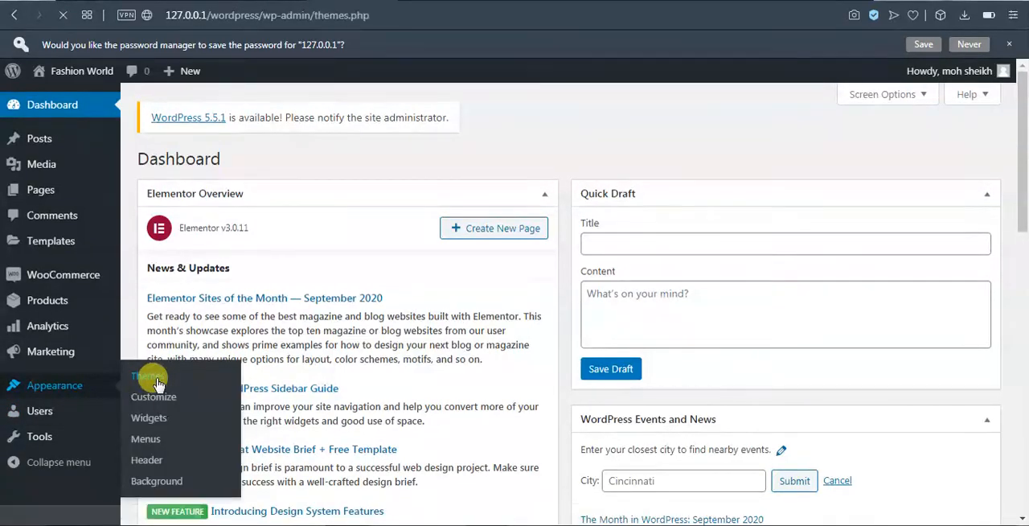
Look over the Themes page and its options, and open the list of all users.
scroll(295, 324, up, 2)
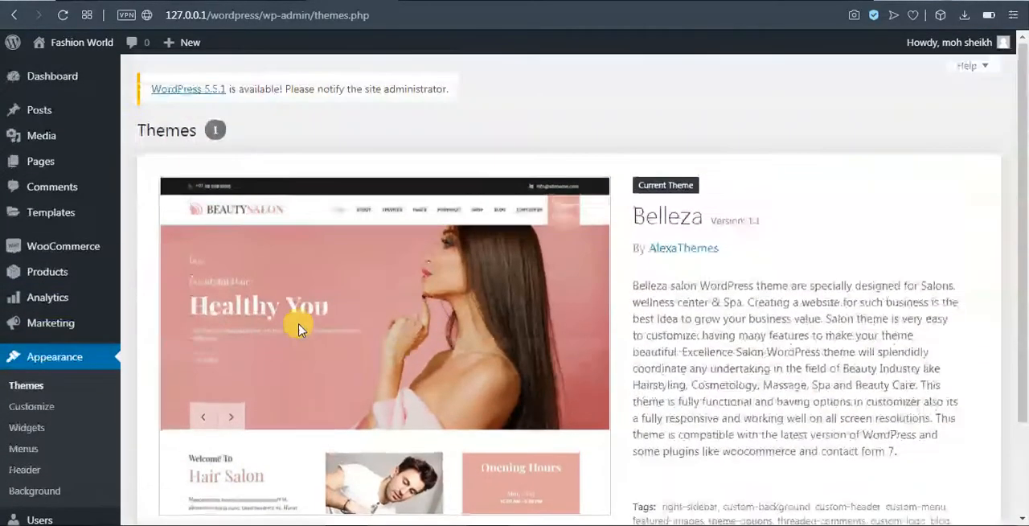
scroll(450, 354, down, 2)
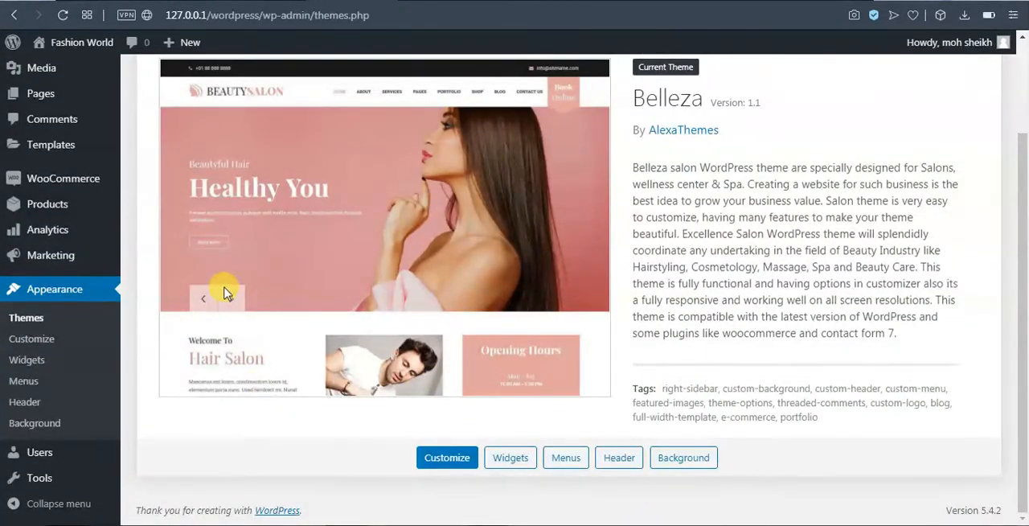
scroll(229, 286, up, 3)
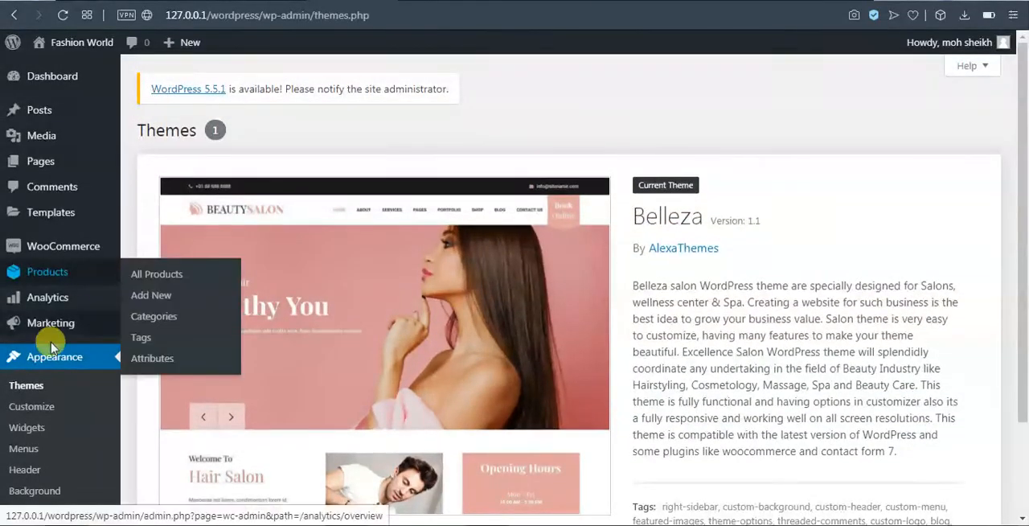
scroll(18, 426, down, 2)
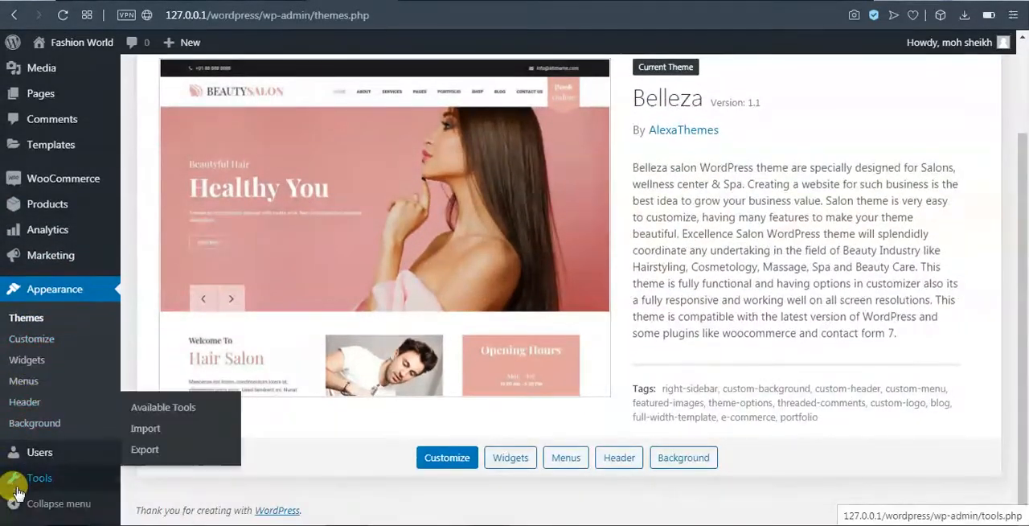
click(79, 451)
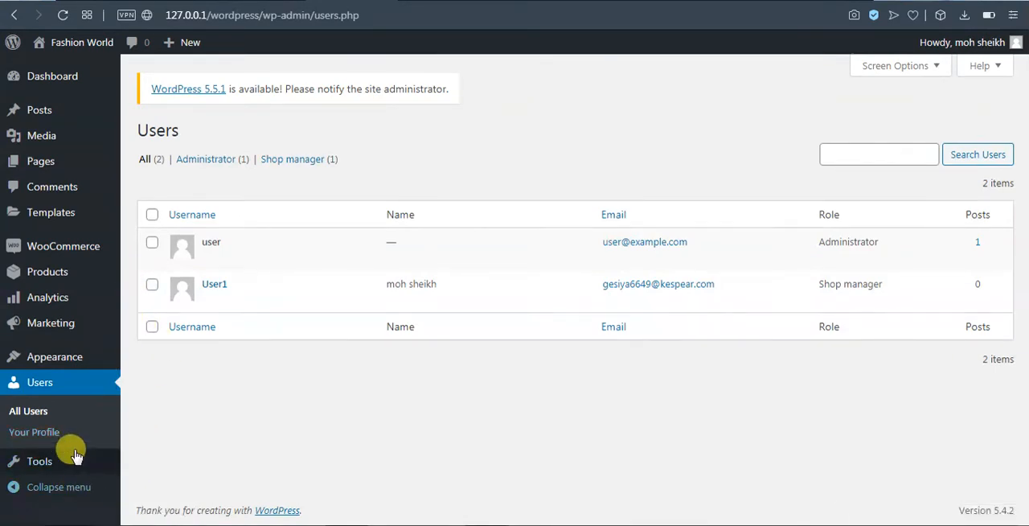
Open the new page editor from the pages list, dismiss its welcome guide and return to the list without adding a page.
mouse_move(34, 323)
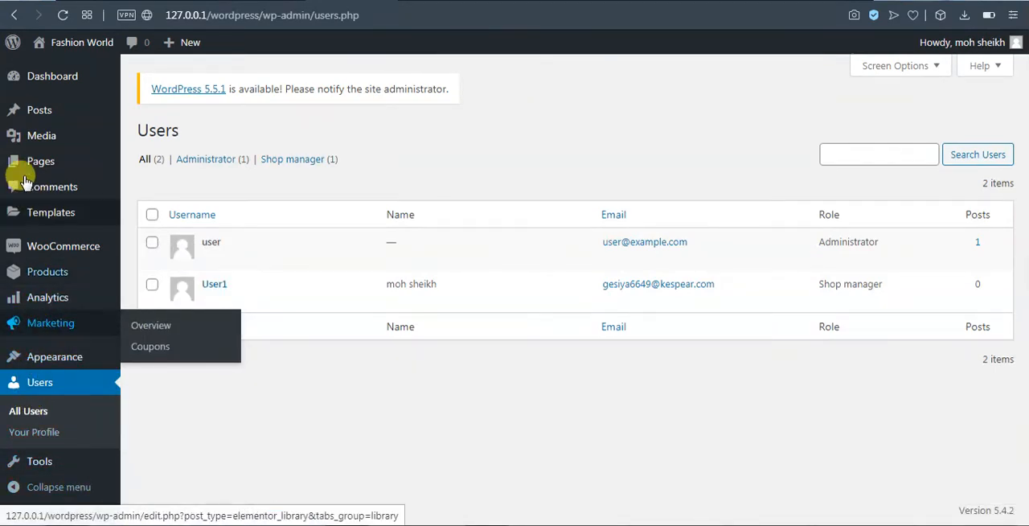
mouse_move(48, 161)
click(141, 164)
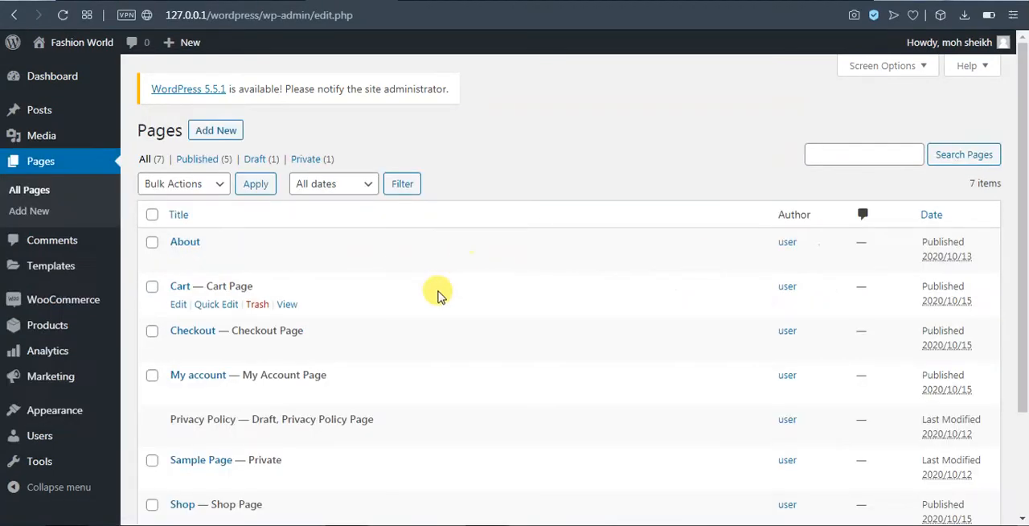
click(212, 131)
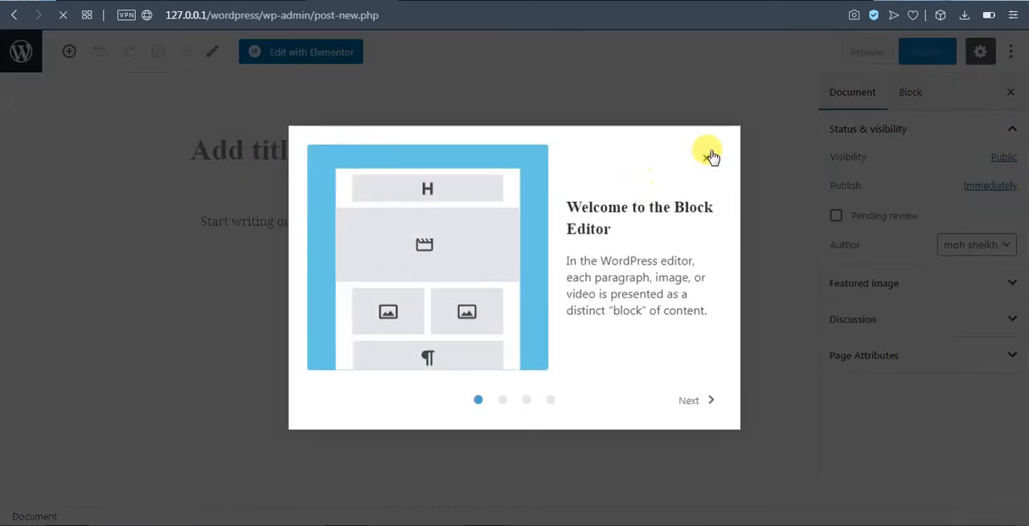
click(707, 156)
click(211, 147)
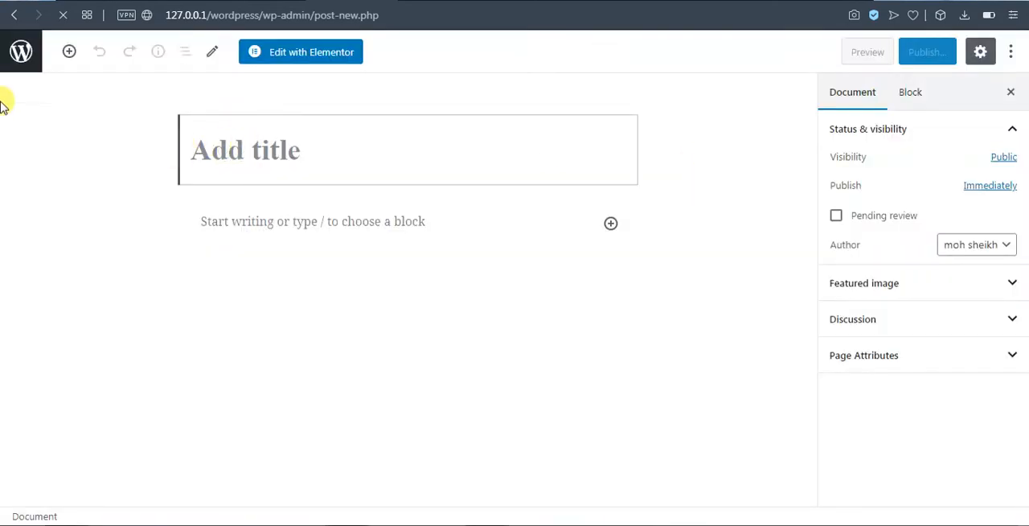
click(29, 63)
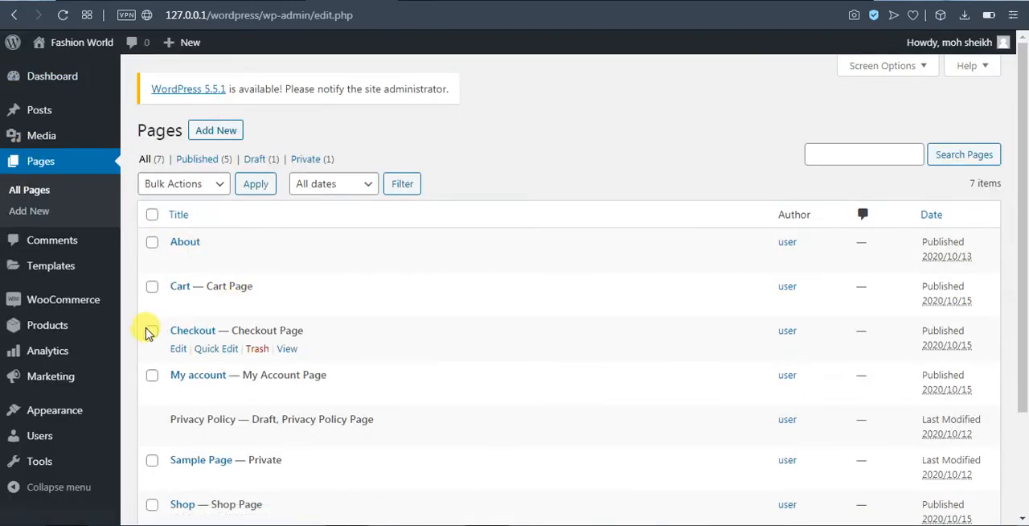
Look through the full list of the site's existing pages.
scroll(147, 332, down, 1)
scroll(146, 333, down, 3)
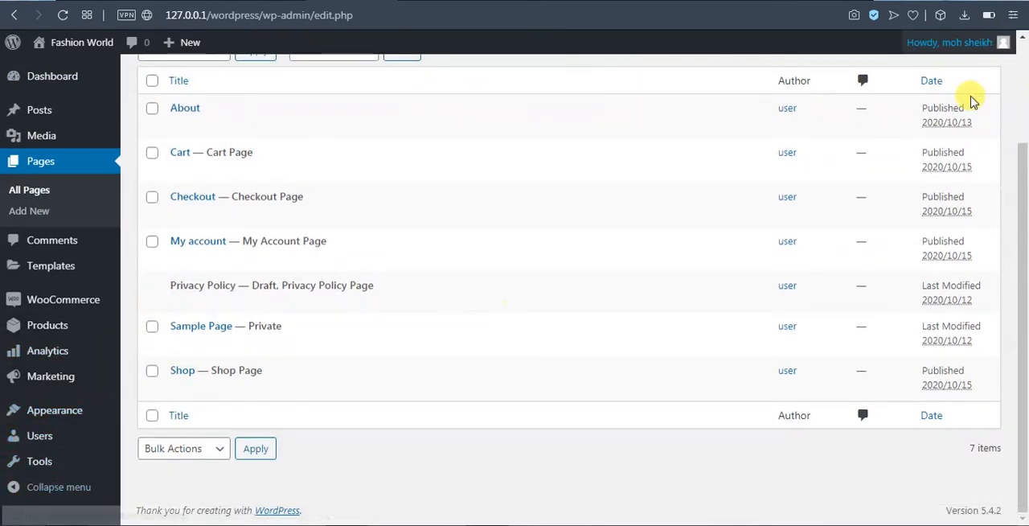
scroll(969, 240, up, 3)
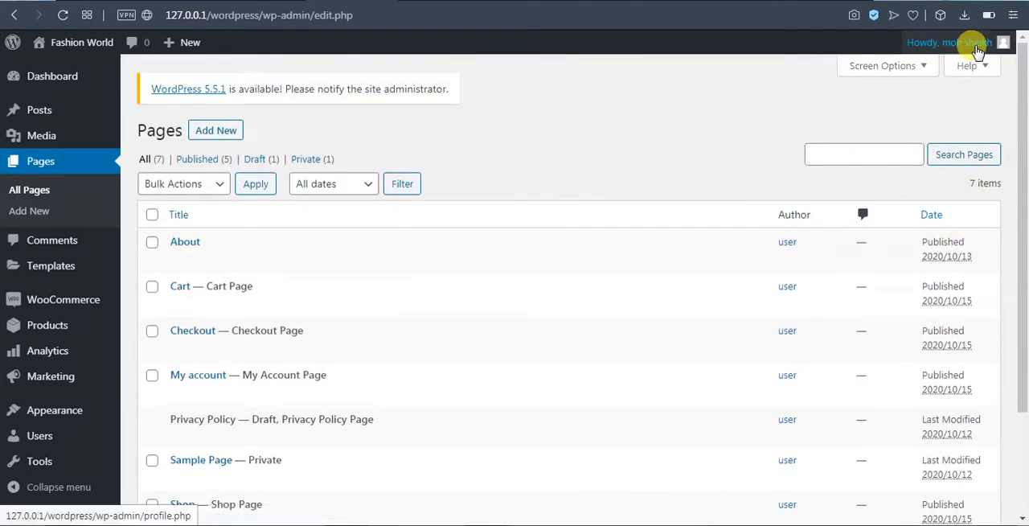
Log out of the Shop manager account and log back in as the administrator.
mouse_move(977, 50)
click(916, 135)
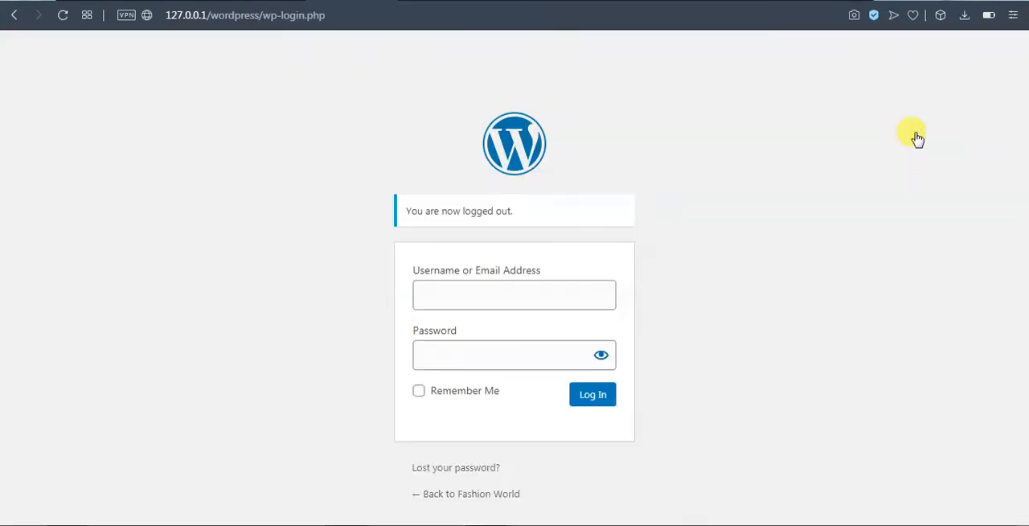
click(591, 395)
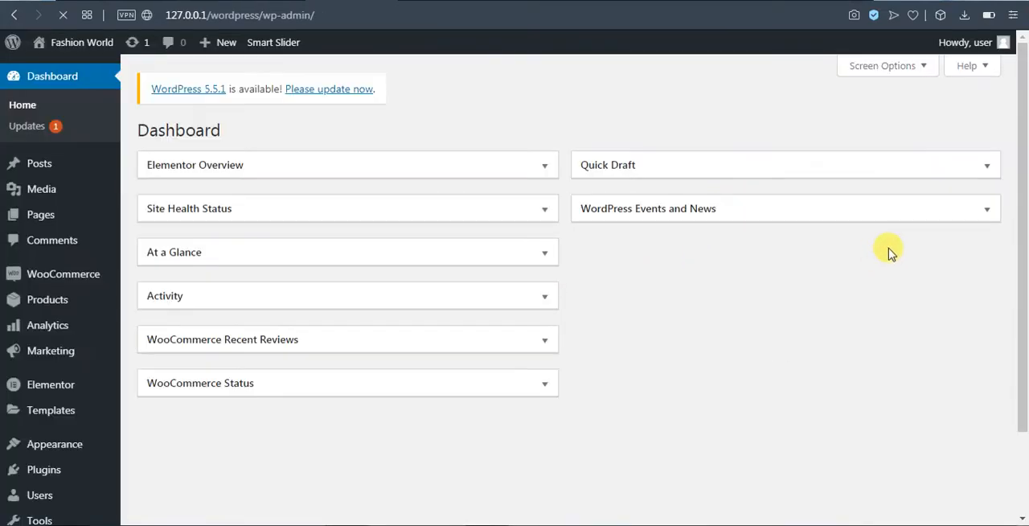
Go to adding a new plugin and search the plugin directory for "user role editor".
scroll(12, 473, down, 2)
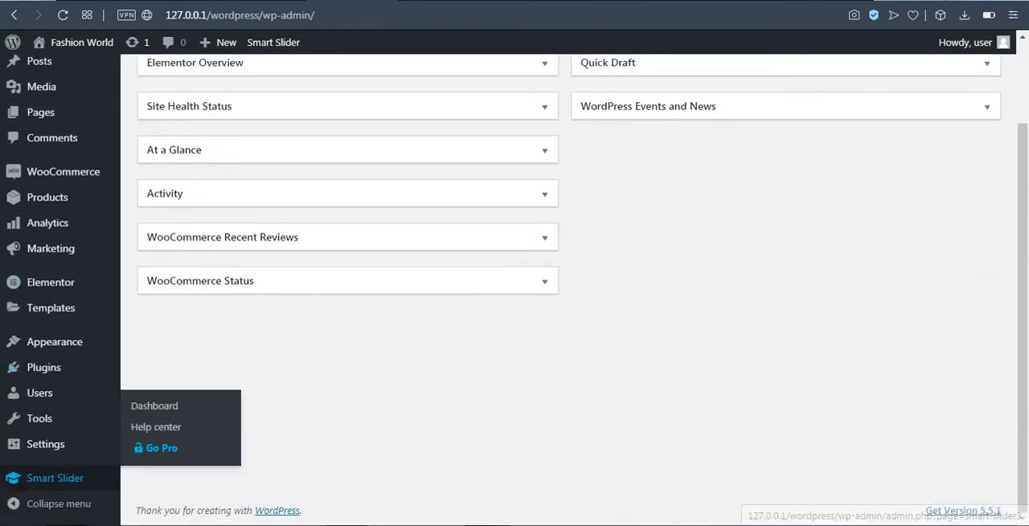
mouse_move(47, 373)
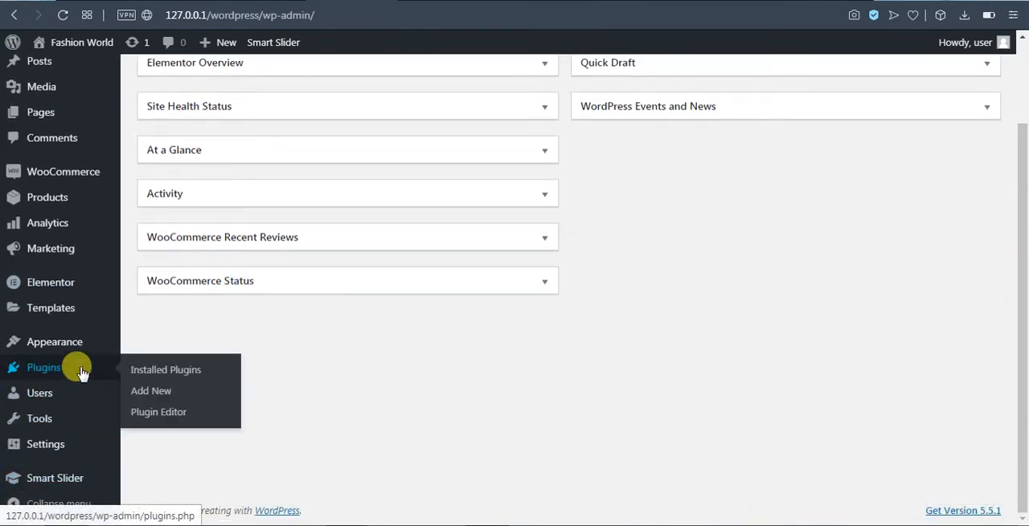
click(153, 391)
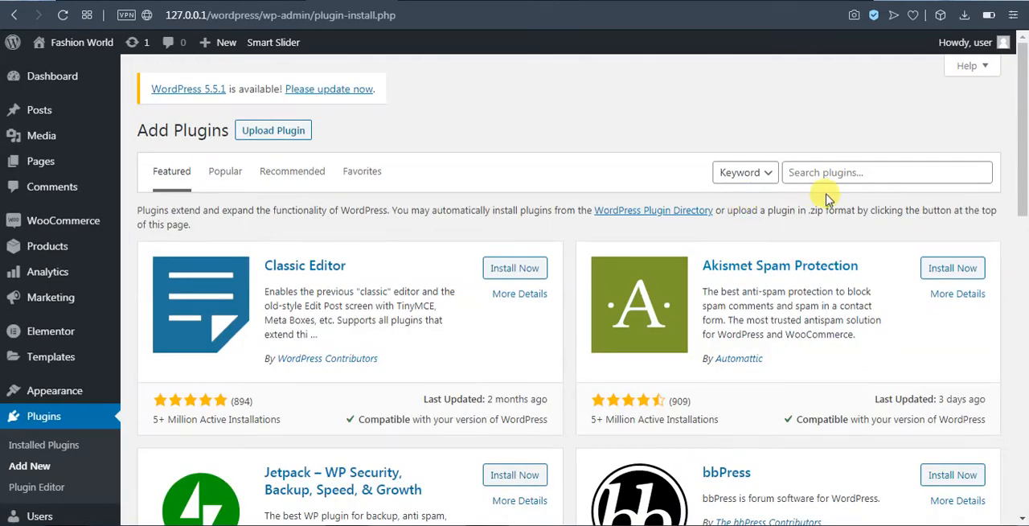
click(824, 174)
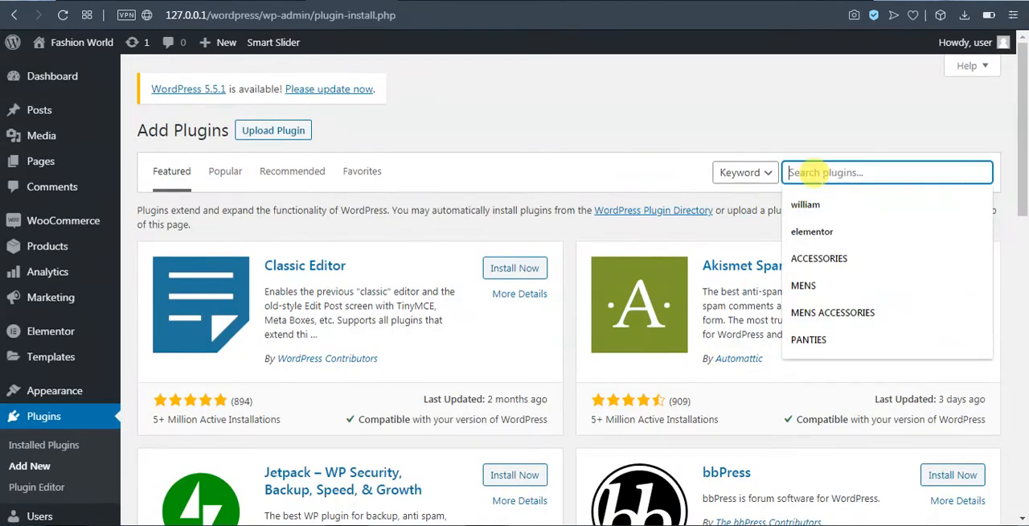
text(user )
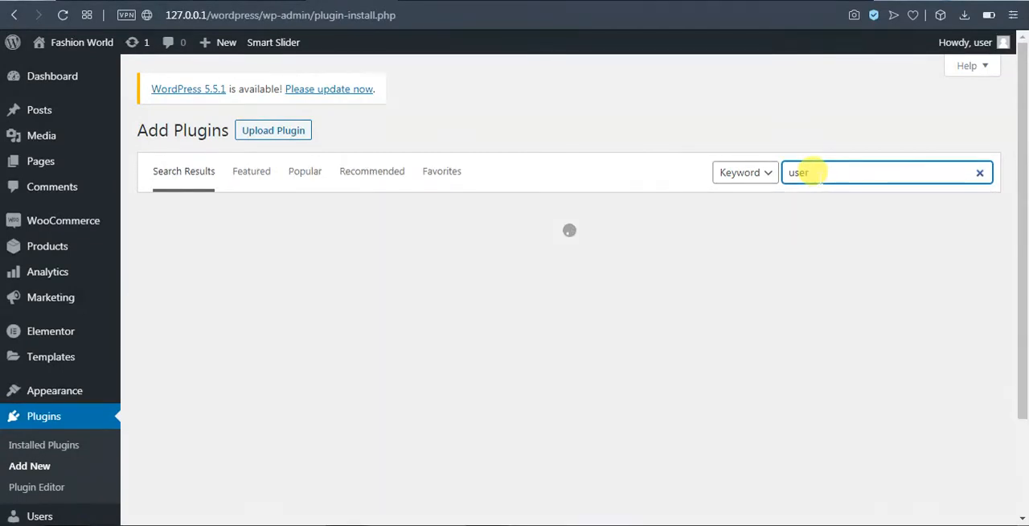
text(role)
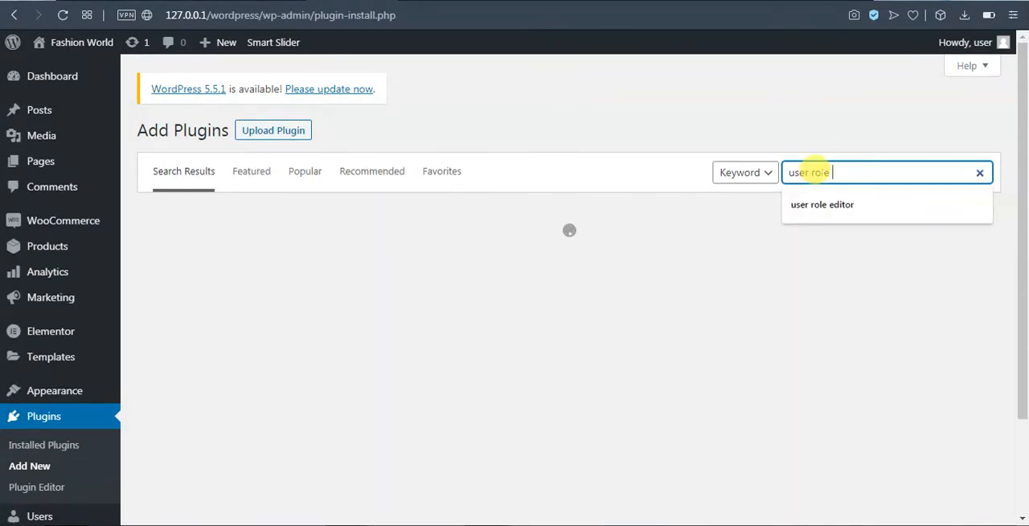
text( editor)
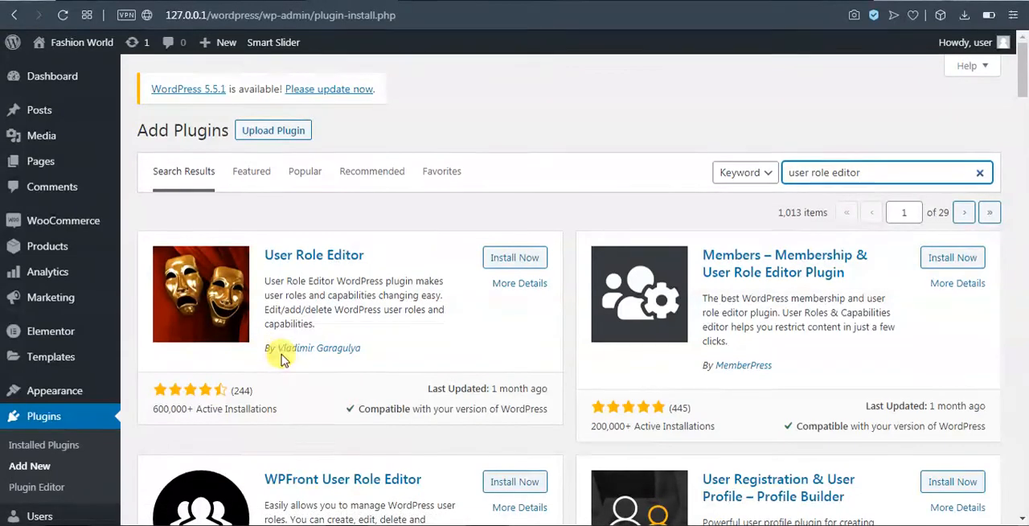
Install and activate the User Role Editor plugin and look through the installed plugins.
click(505, 258)
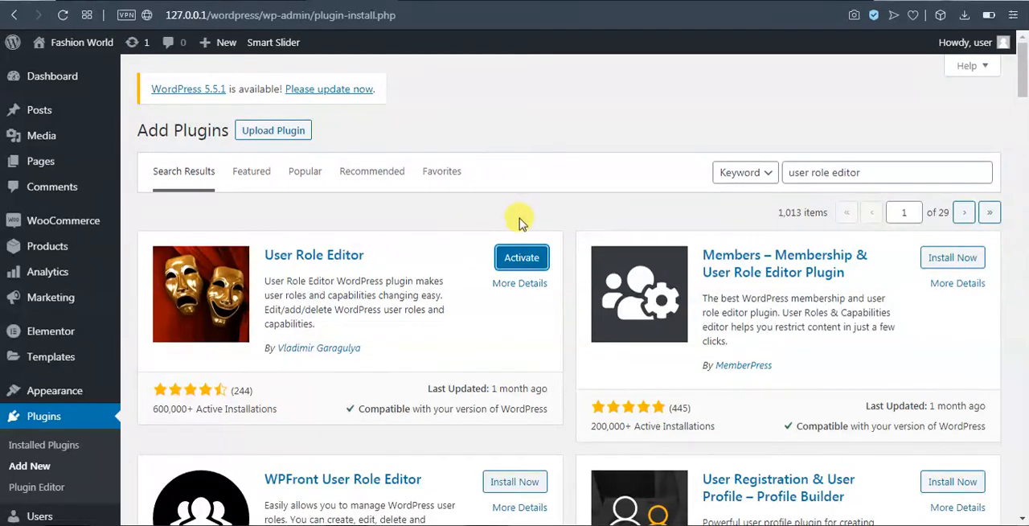
click(521, 257)
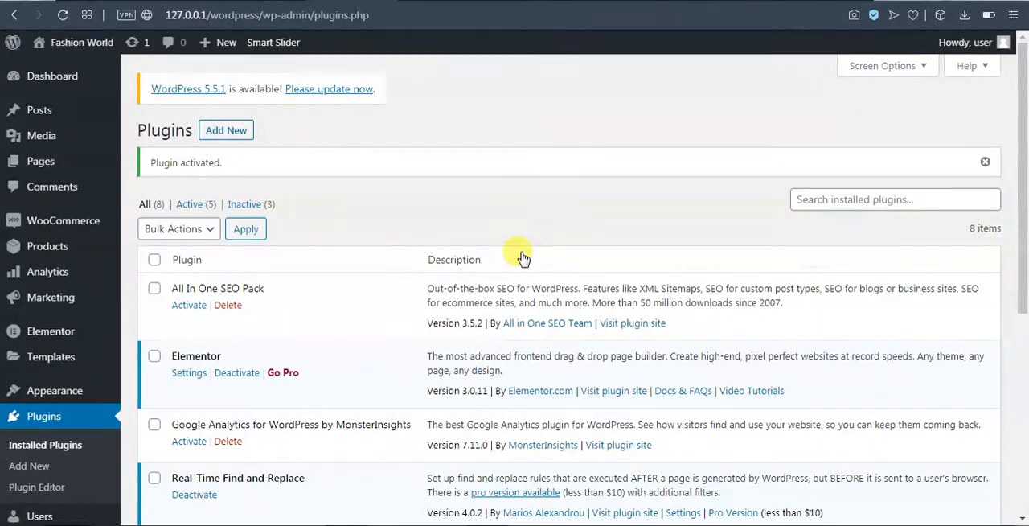
scroll(333, 259, down, 2)
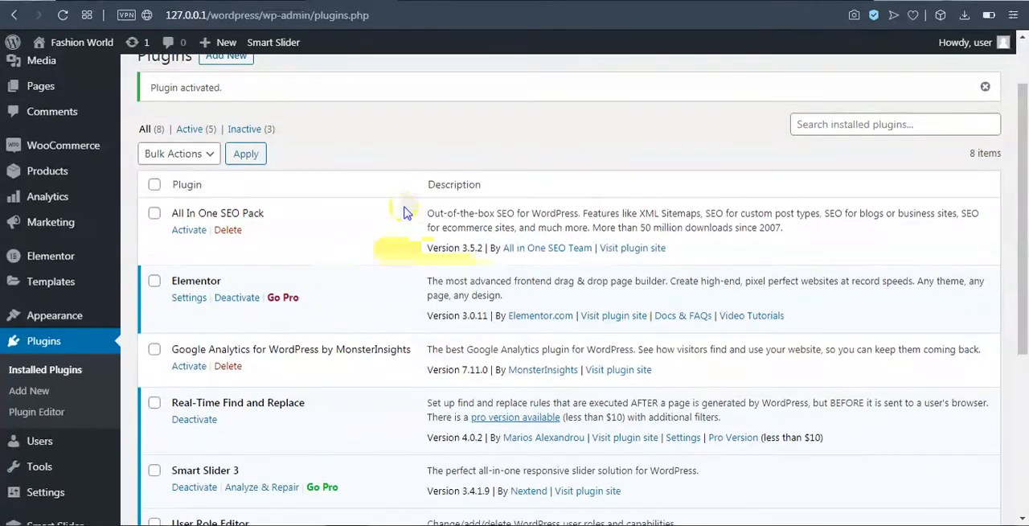
scroll(404, 211, down, 4)
Open the capabilities settings of User1 from the list of all users.
mouse_move(46, 400)
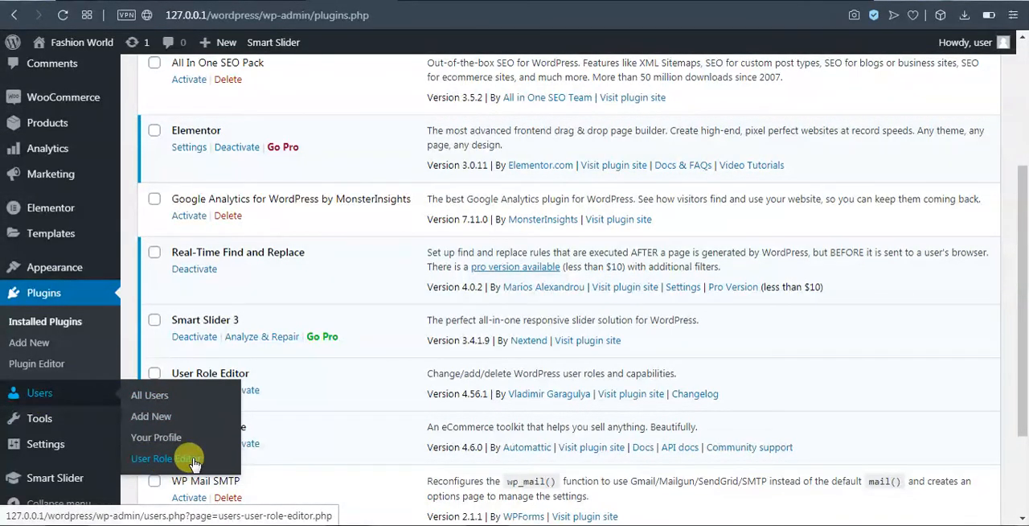
click(159, 399)
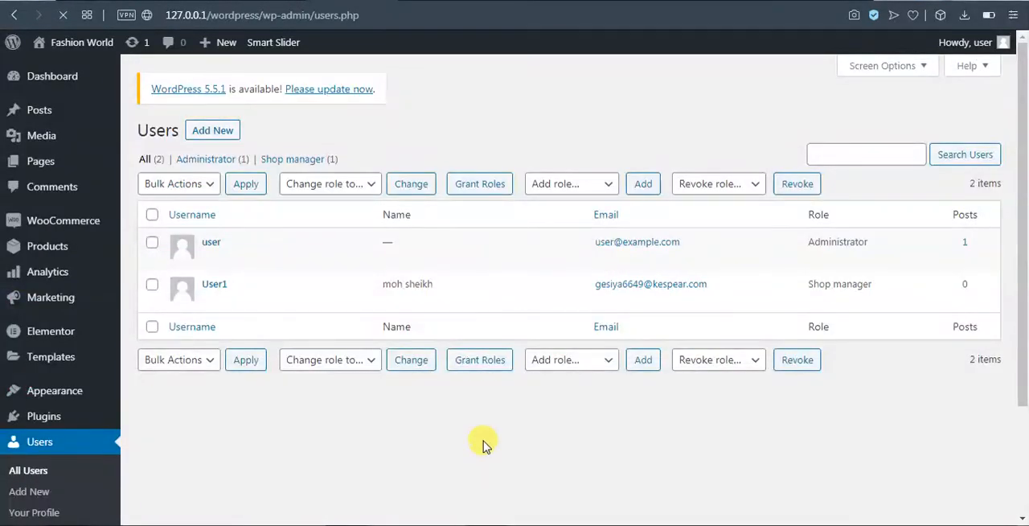
mouse_move(214, 232)
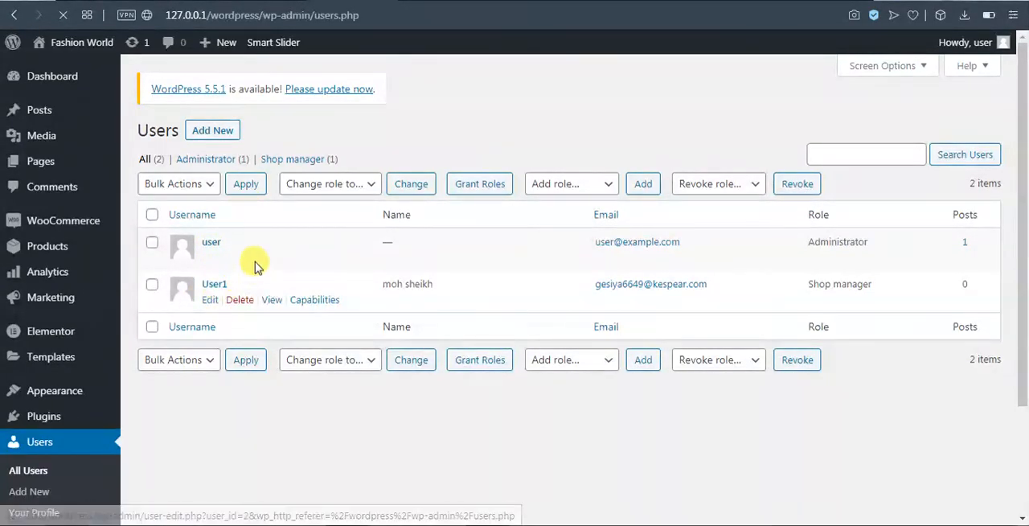
click(319, 303)
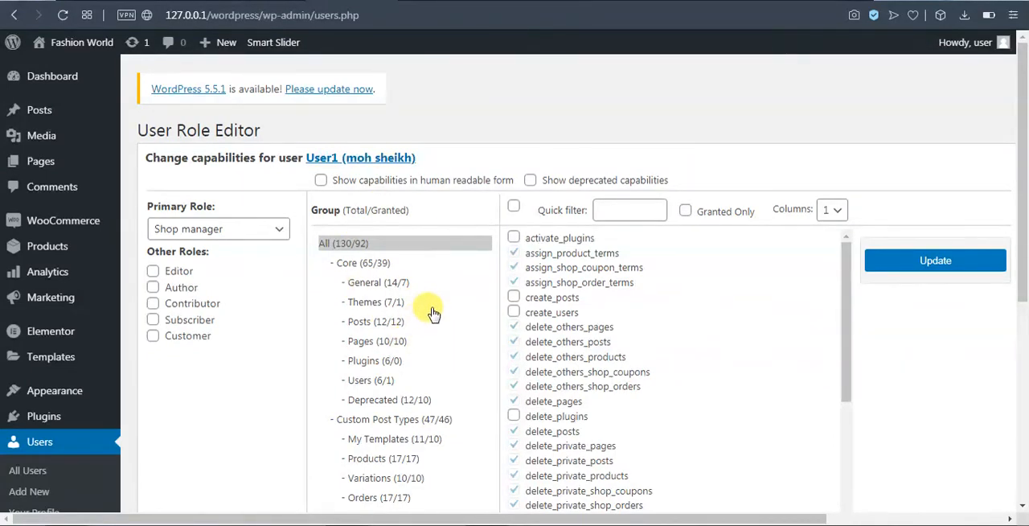
Examine User1's Pages capabilities, the full capability list and the available primary roles.
click(364, 340)
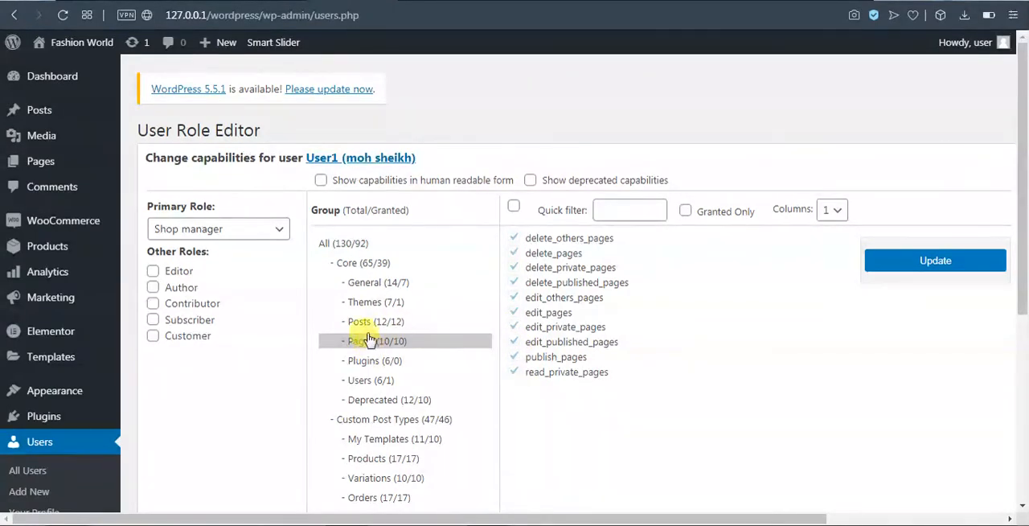
click(333, 242)
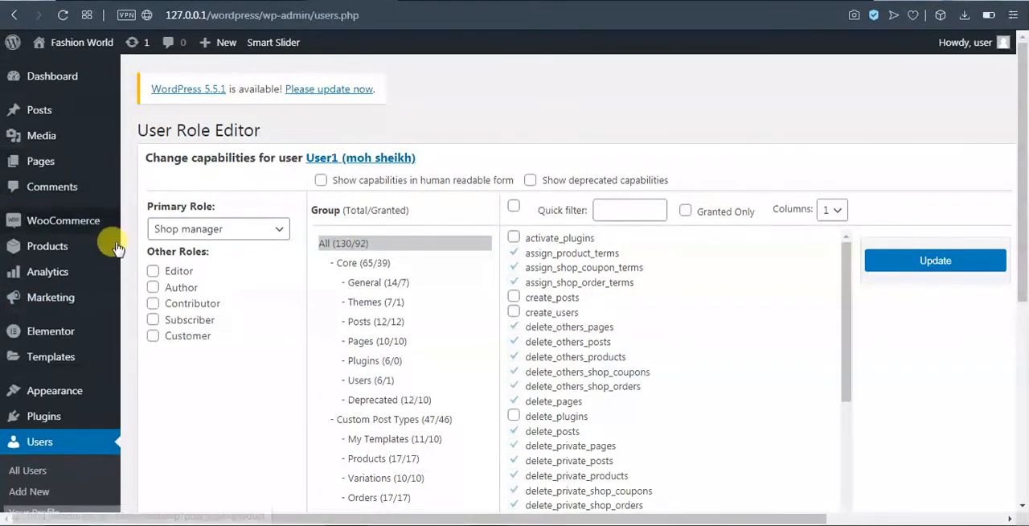
click(257, 230)
click(184, 251)
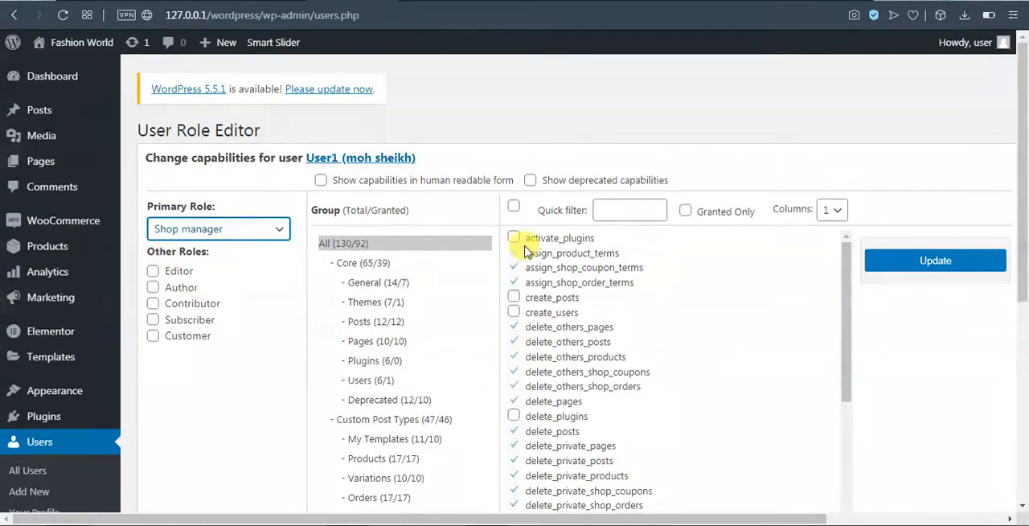
scroll(644, 342, down, 15)
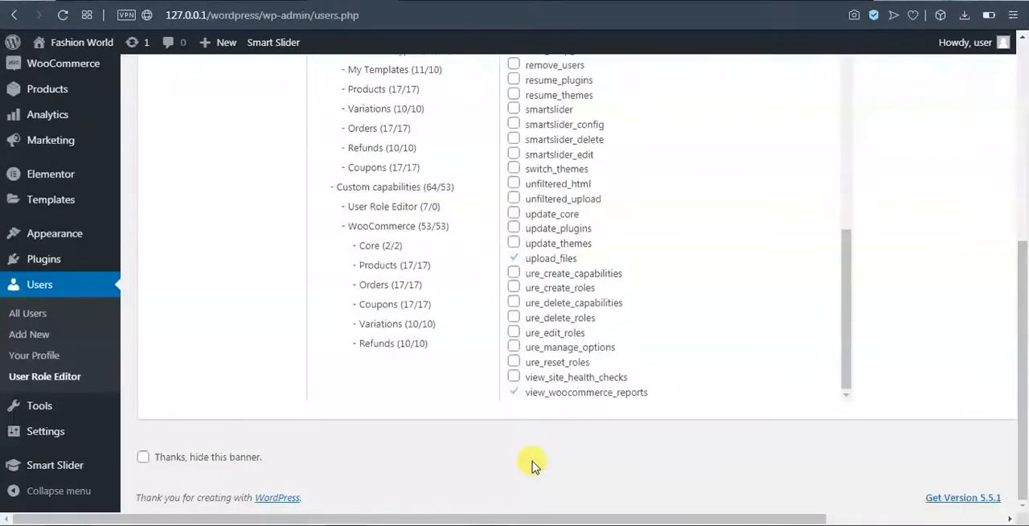
scroll(515, 399, up, 20)
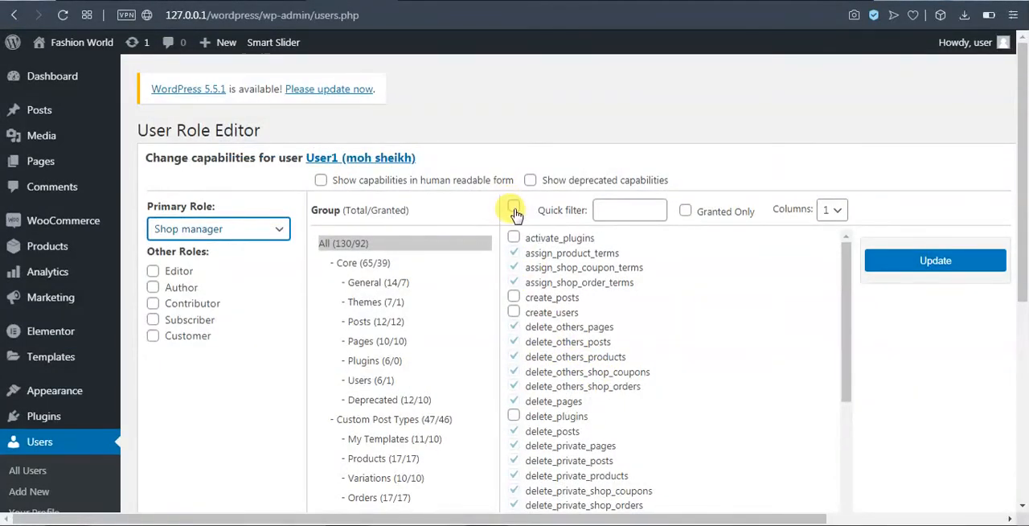
click(513, 206)
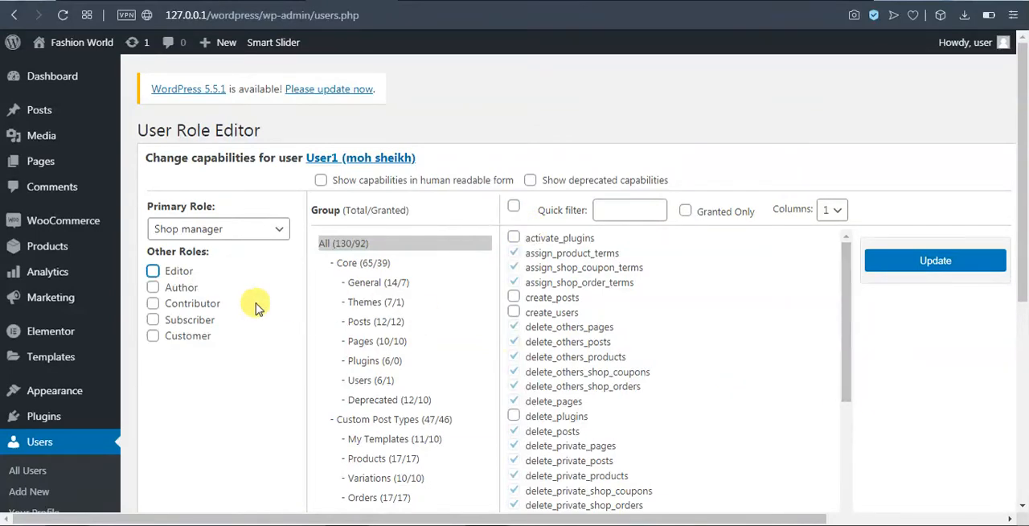
Look through all of User1's capabilities to check which ones can be edited.
scroll(402, 273, down, 5)
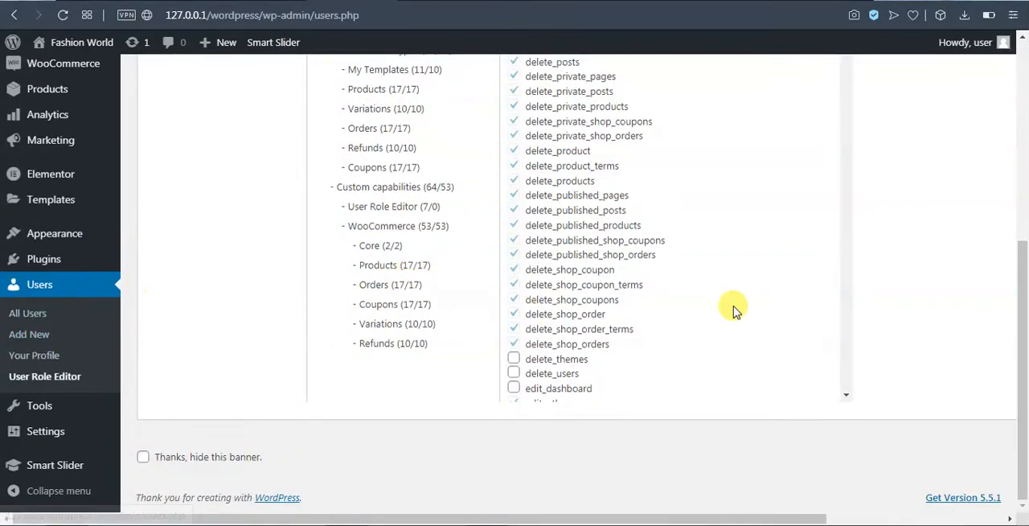
scroll(735, 308, up, 5)
scroll(330, 320, down, 4)
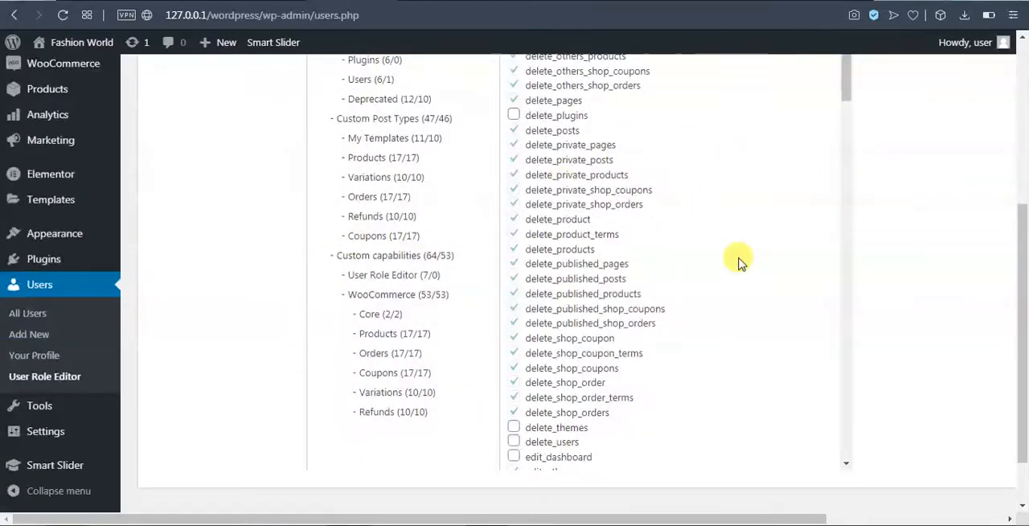
scroll(458, 221, up, 3)
scroll(454, 104, up, 1)
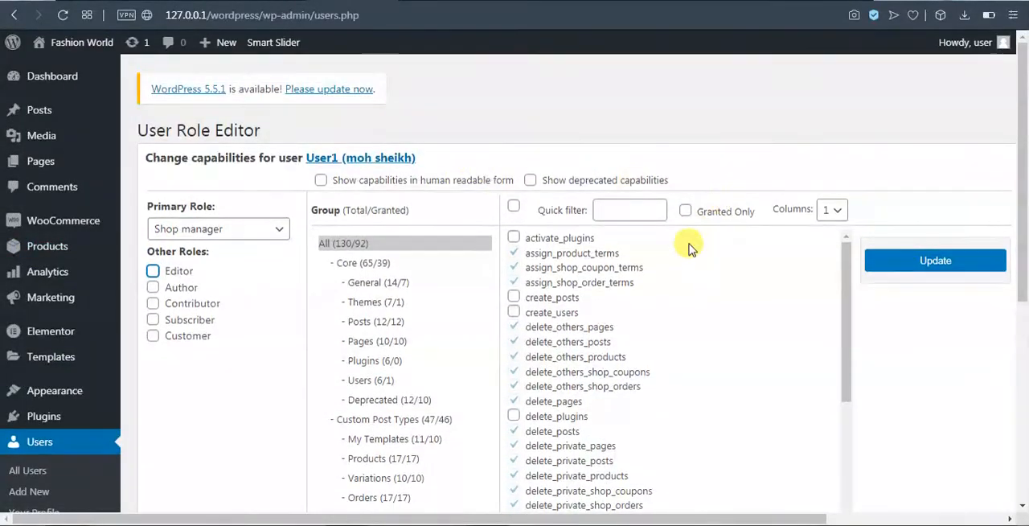
scroll(611, 242, down, 2)
scroll(583, 344, up, 2)
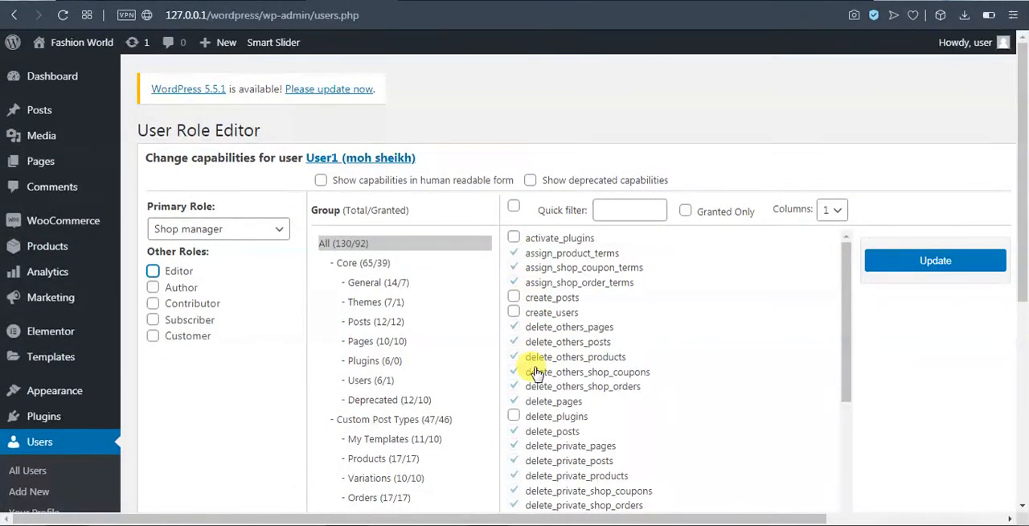
scroll(532, 370, down, 1)
scroll(514, 420, down, 12)
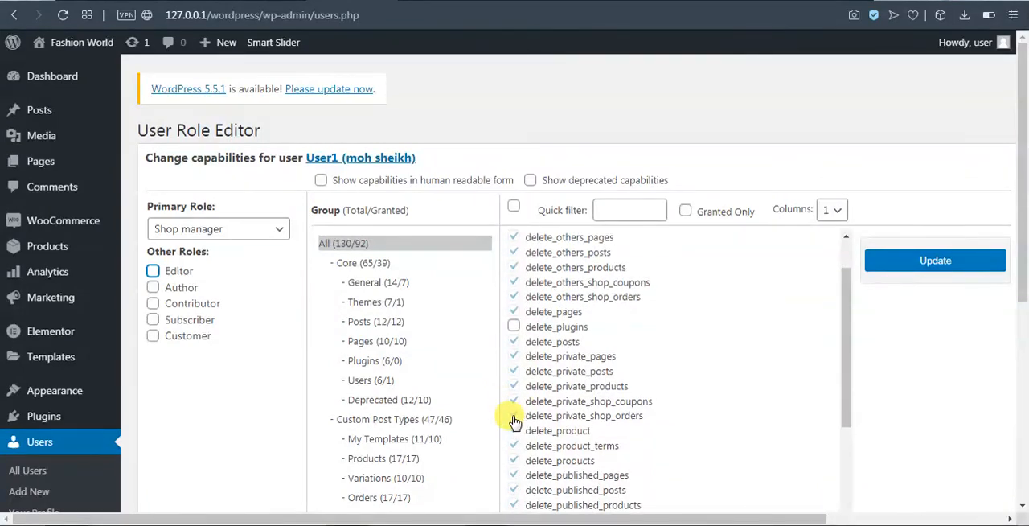
scroll(937, 367, down, 2)
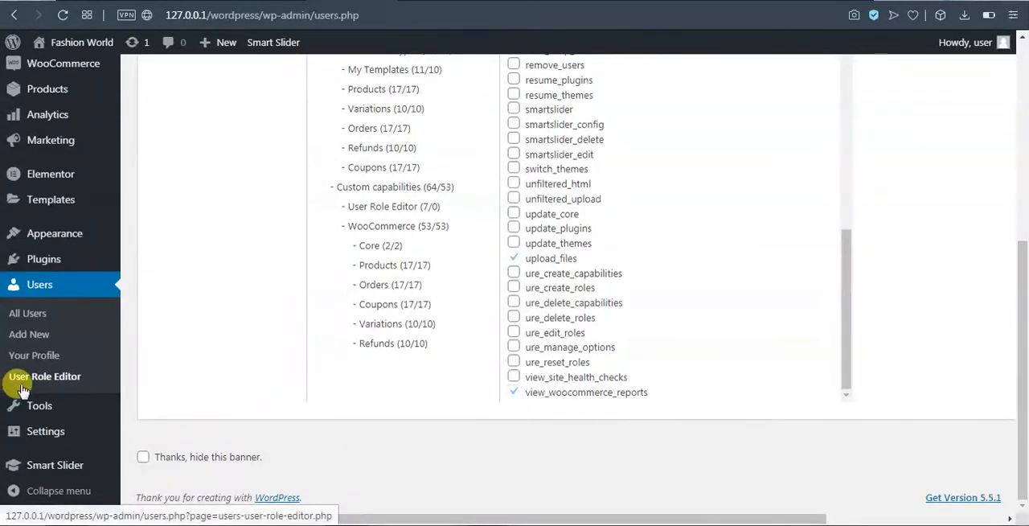
Open the User Role Editor, select the Shop manager role and review its capabilities and additional options.
click(60, 377)
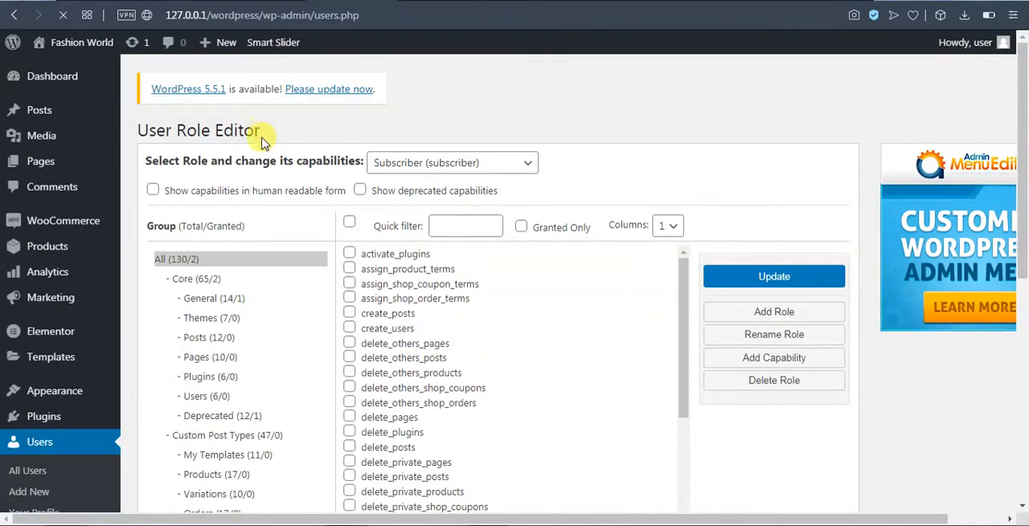
click(521, 164)
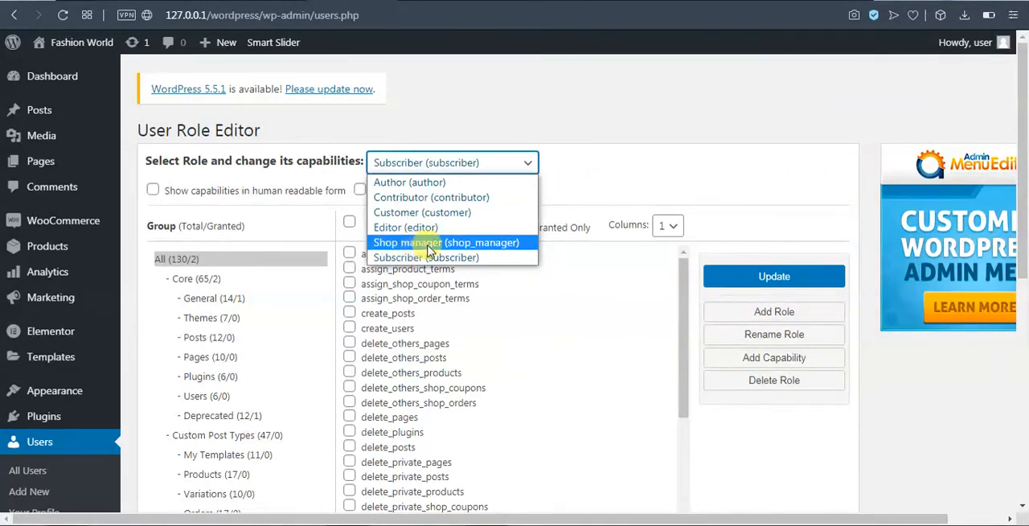
click(424, 243)
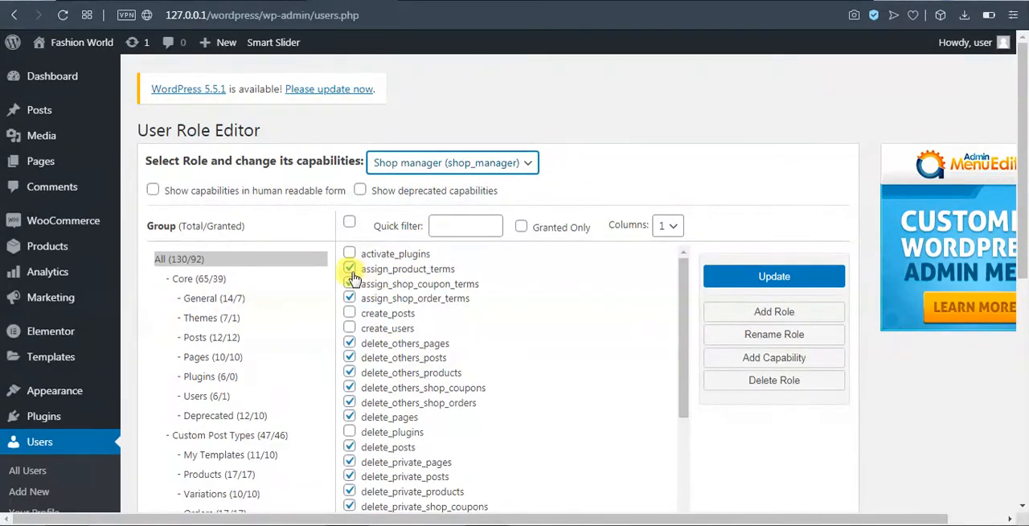
scroll(450, 354, down, 10)
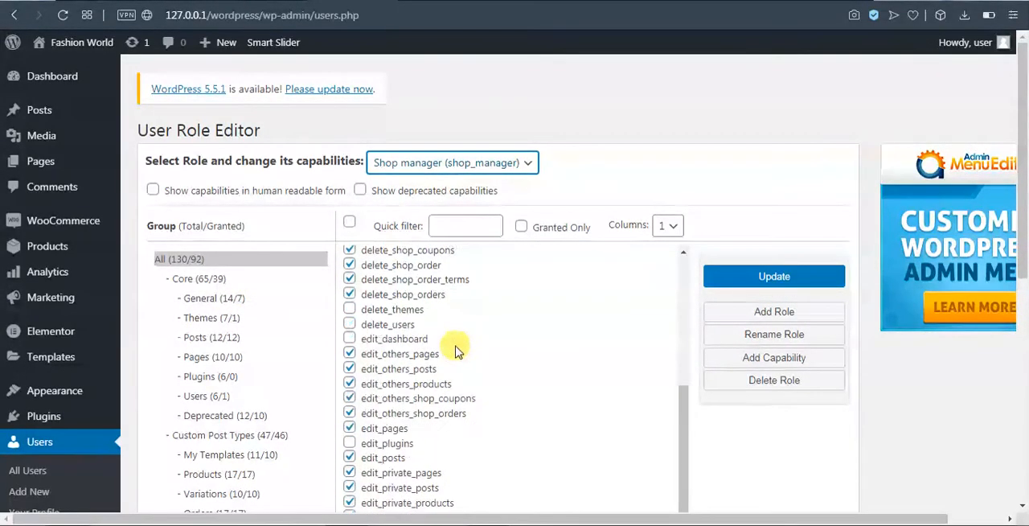
scroll(450, 362, down, 10)
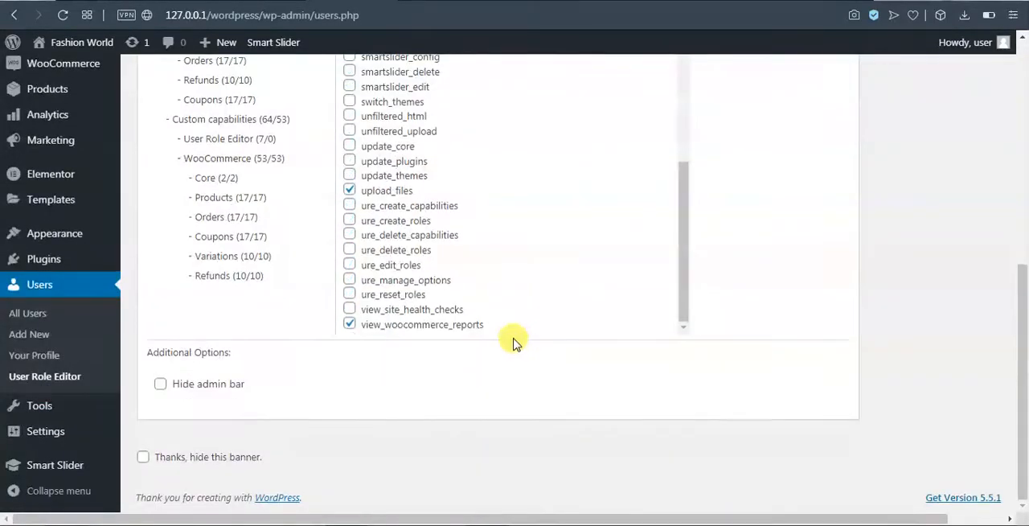
scroll(447, 390, up, 1)
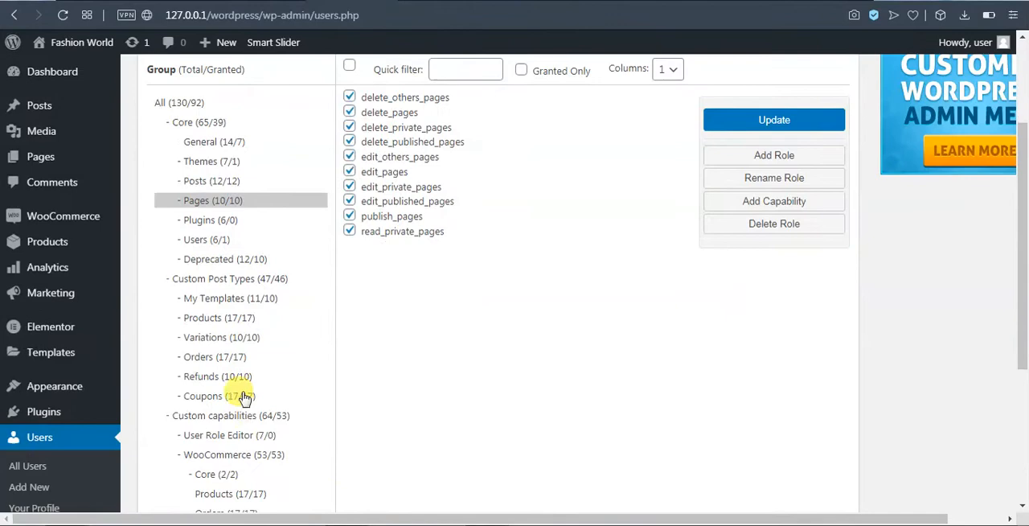
scroll(241, 395, down, 5)
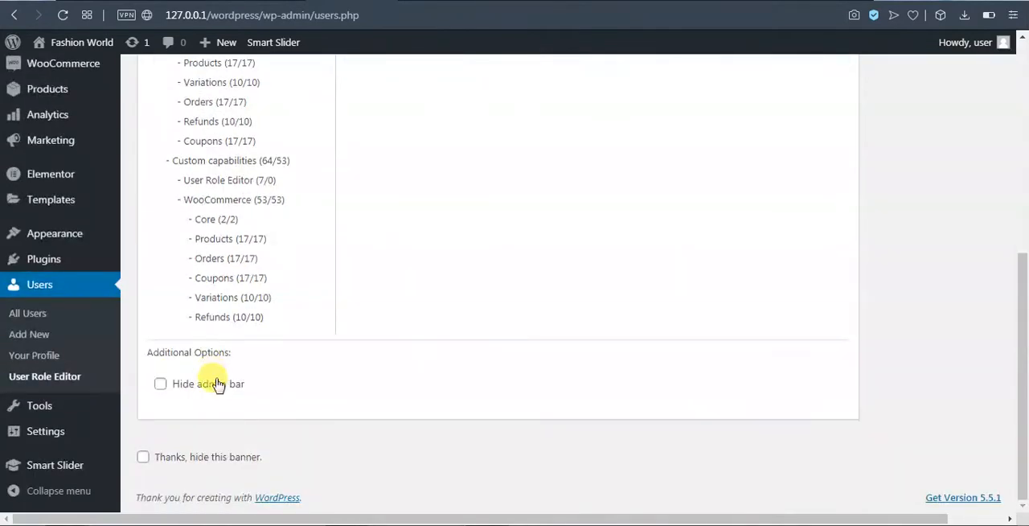
Remove all capabilities in the Pages group from the Shop manager role and save the permissions update.
scroll(209, 317, up, 10)
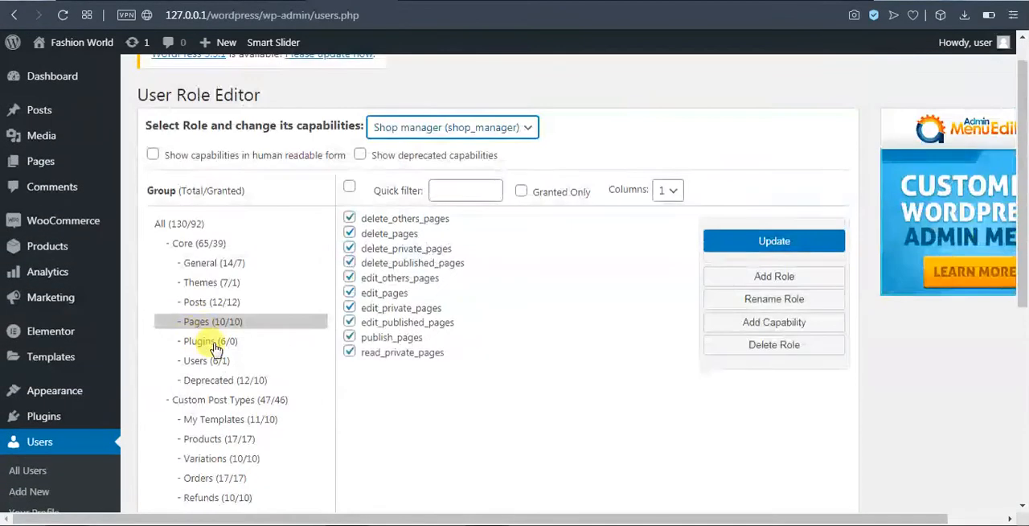
click(349, 218)
click(352, 236)
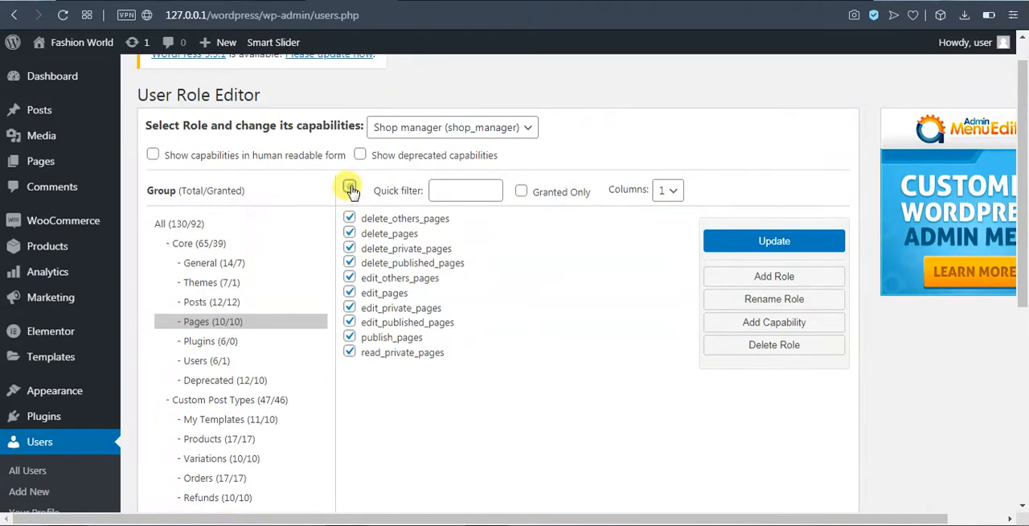
click(352, 191)
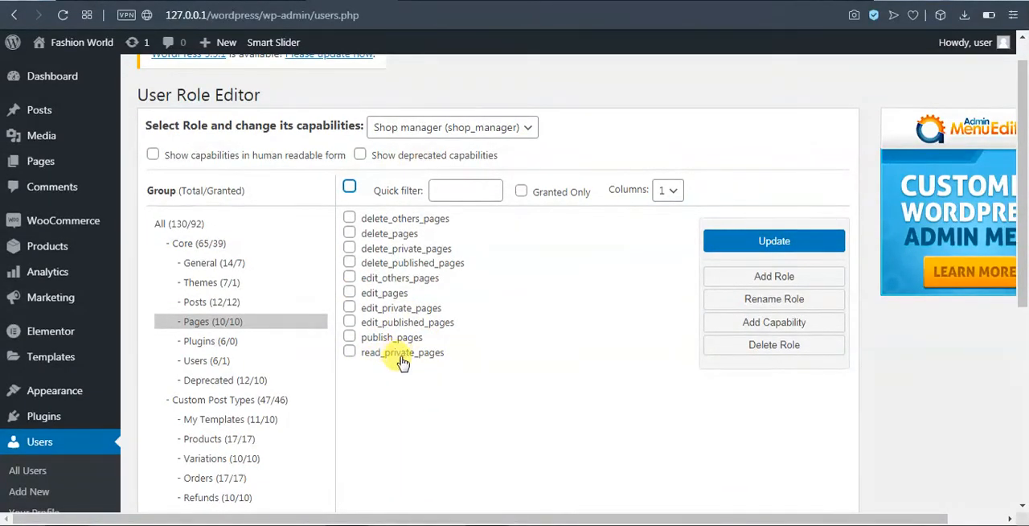
click(792, 246)
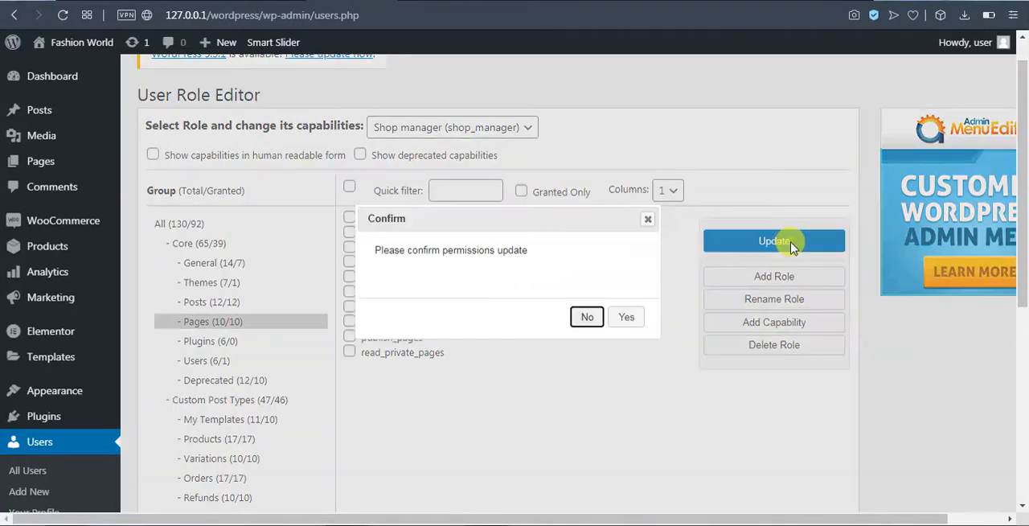
click(626, 317)
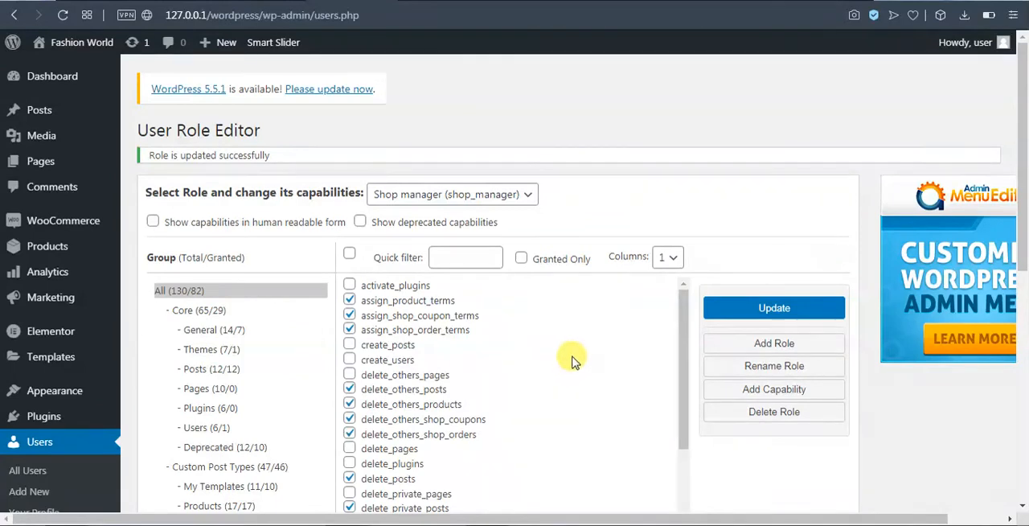
Log out of the administrator account and log in as user1.
mouse_move(976, 47)
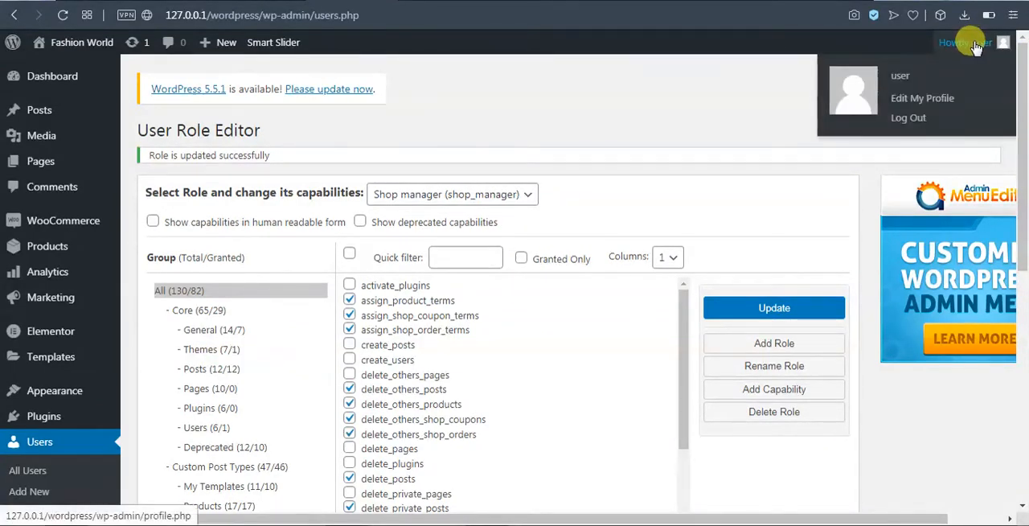
click(909, 118)
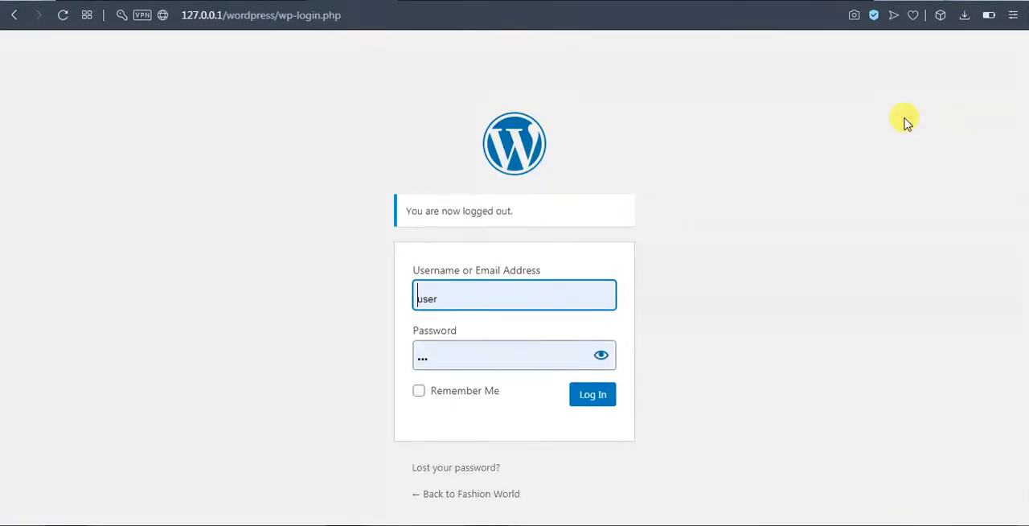
click(453, 298)
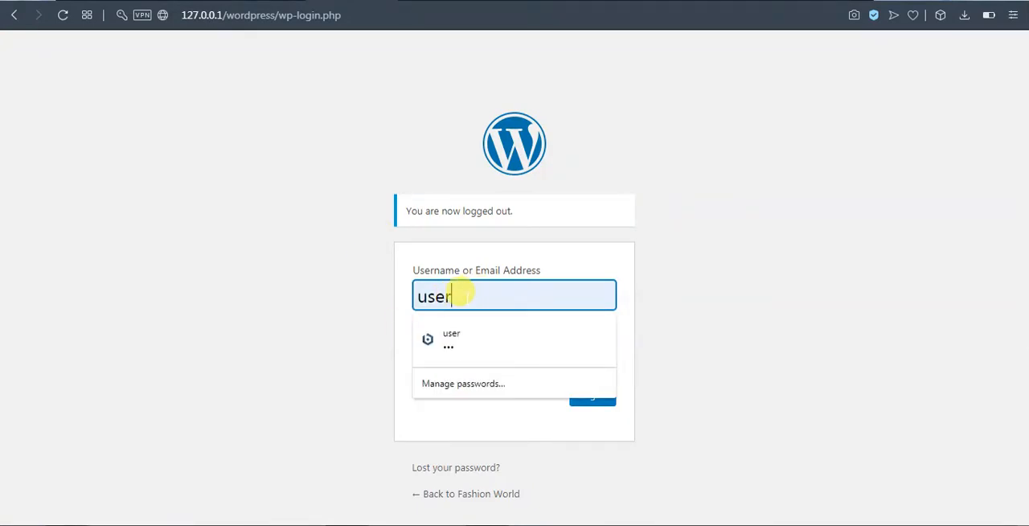
text(1)
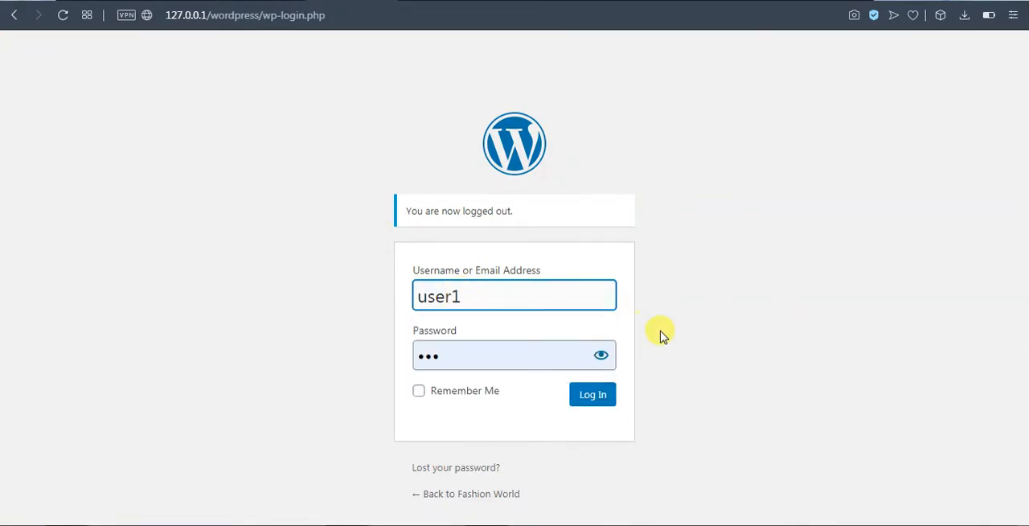
click(594, 397)
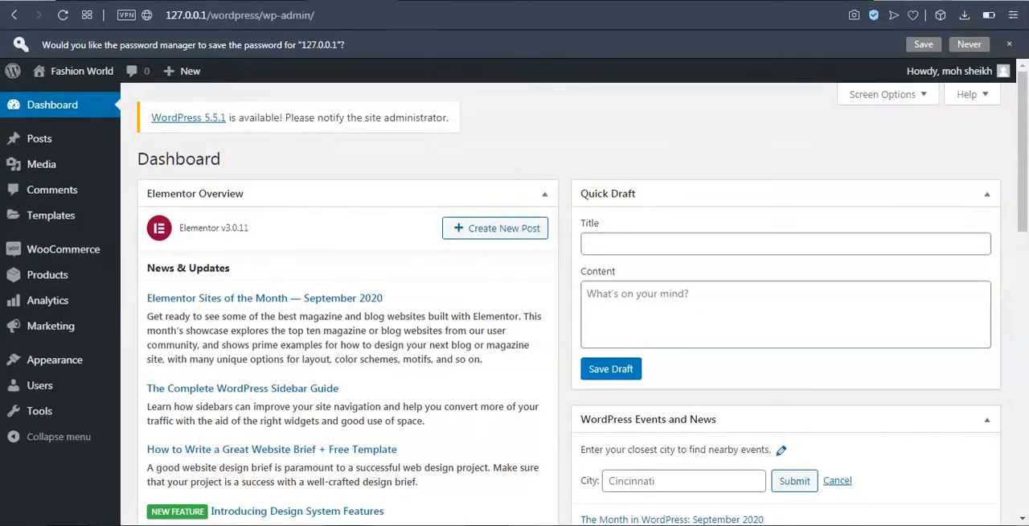
Check which admin sections the Shop manager account can access, including the Users options.
mouse_move(140, 360)
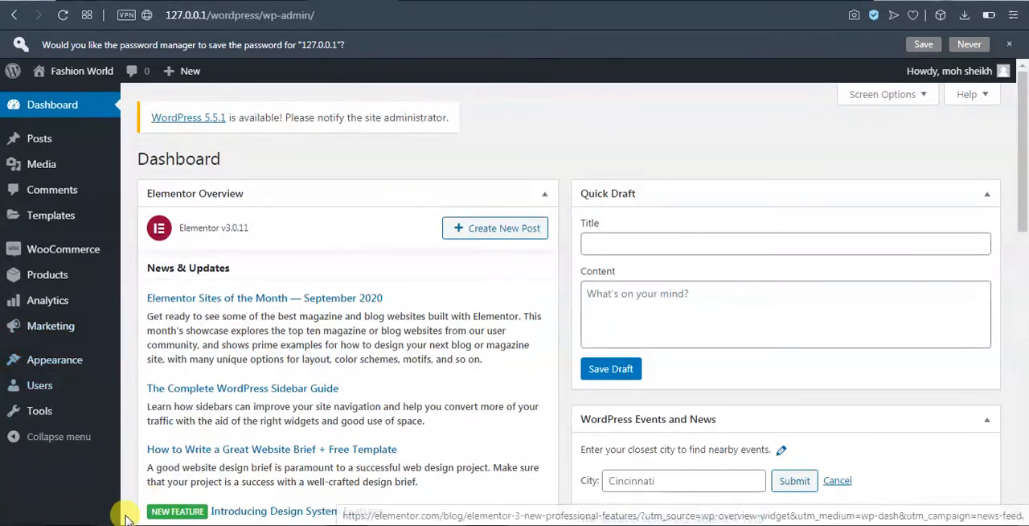
mouse_move(122, 404)
mouse_move(45, 392)
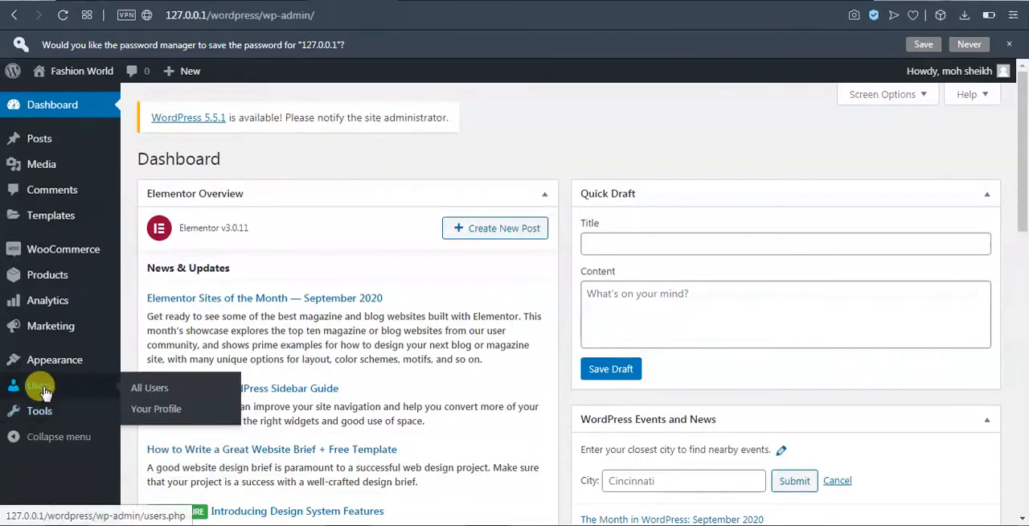
click(155, 423)
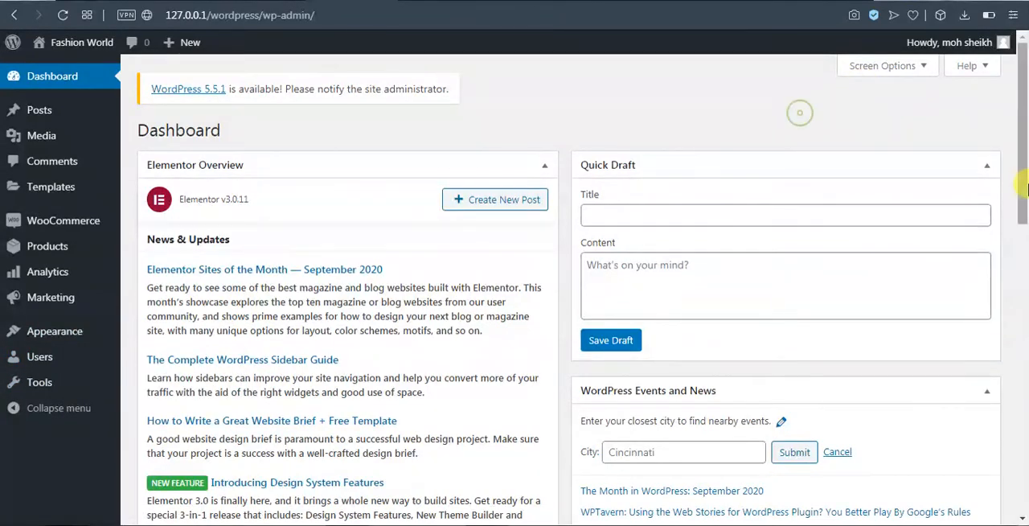
Log out of the user1 account and log back in as the administrator.
mouse_move(953, 42)
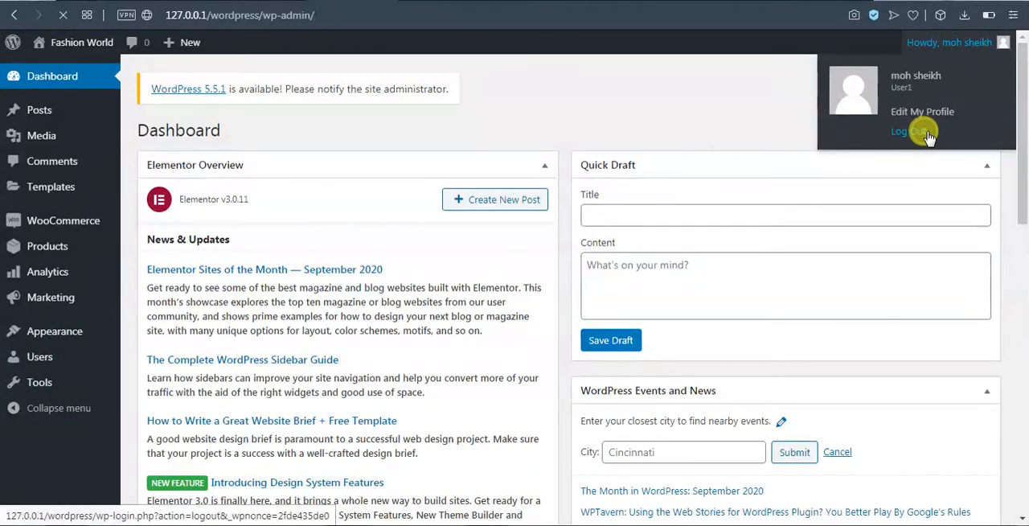
click(925, 133)
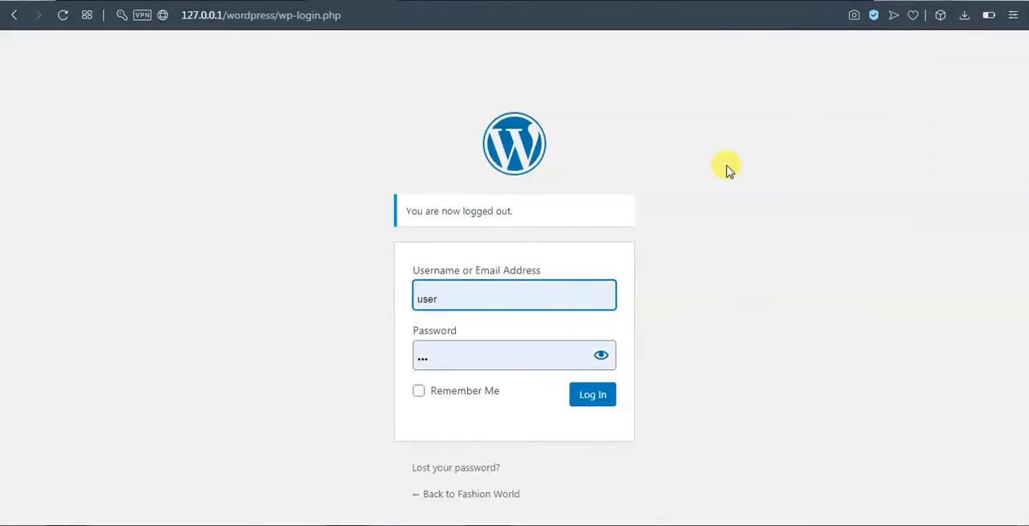
click(588, 396)
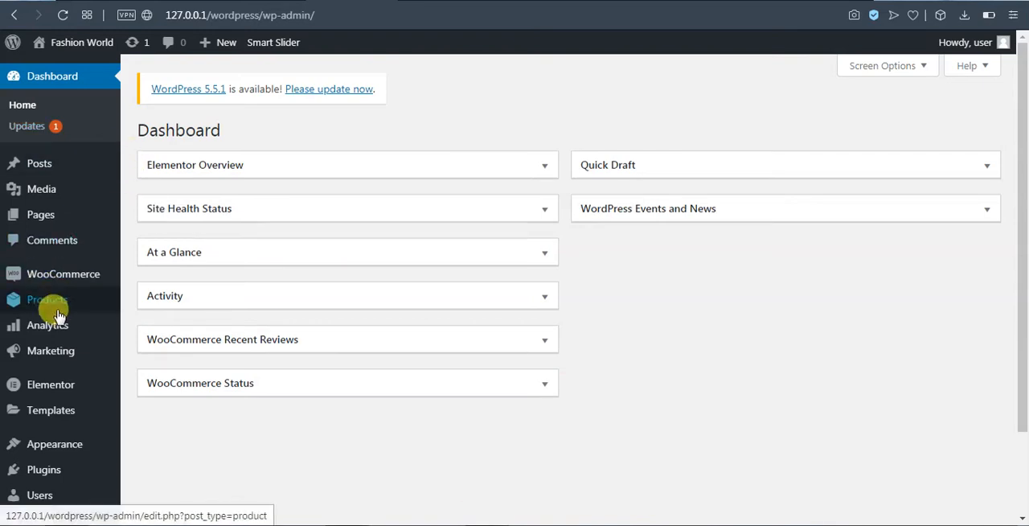
Open the list of all site users to review the accounts and their roles.
scroll(46, 299, down, 2)
mouse_move(44, 333)
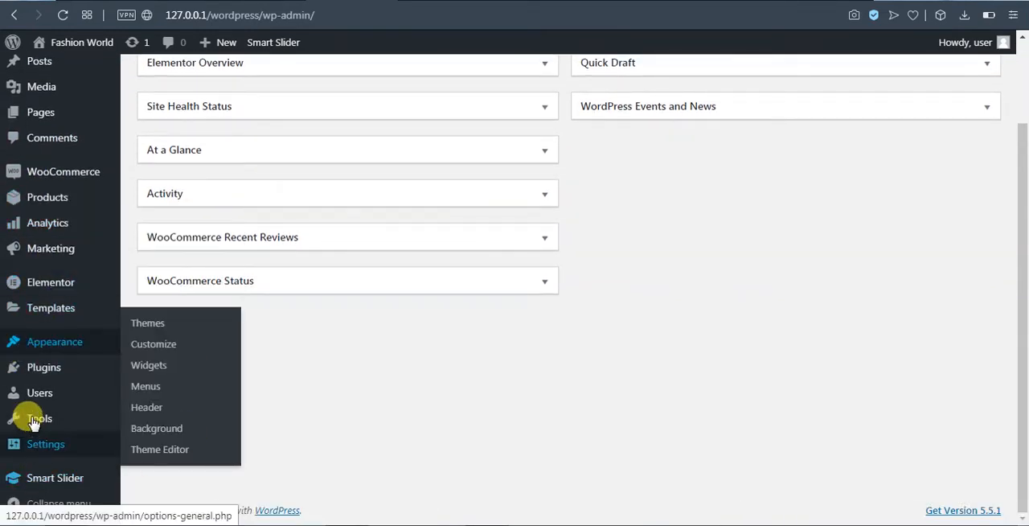
mouse_move(16, 392)
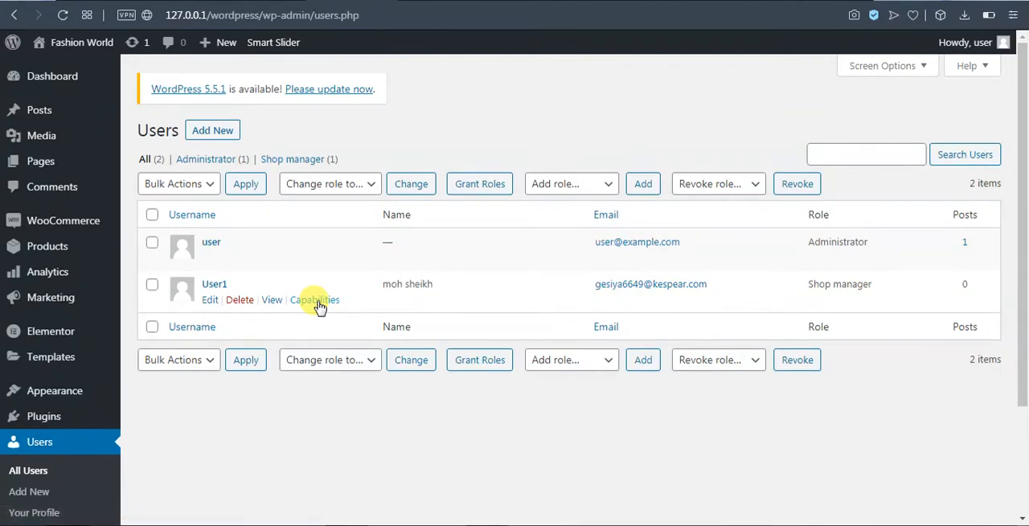
Open the site's Available Tools page.
scroll(266, 468, down, 3)
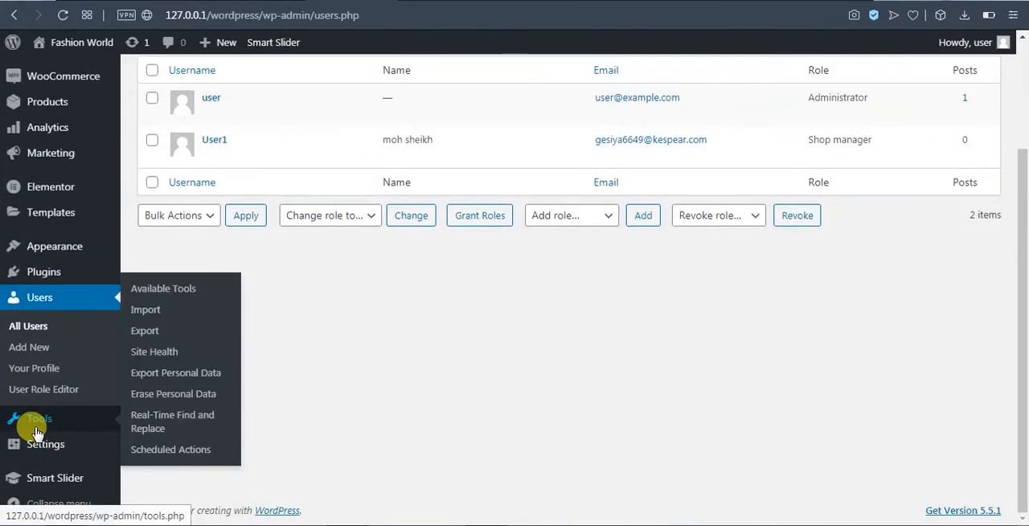
mouse_move(51, 450)
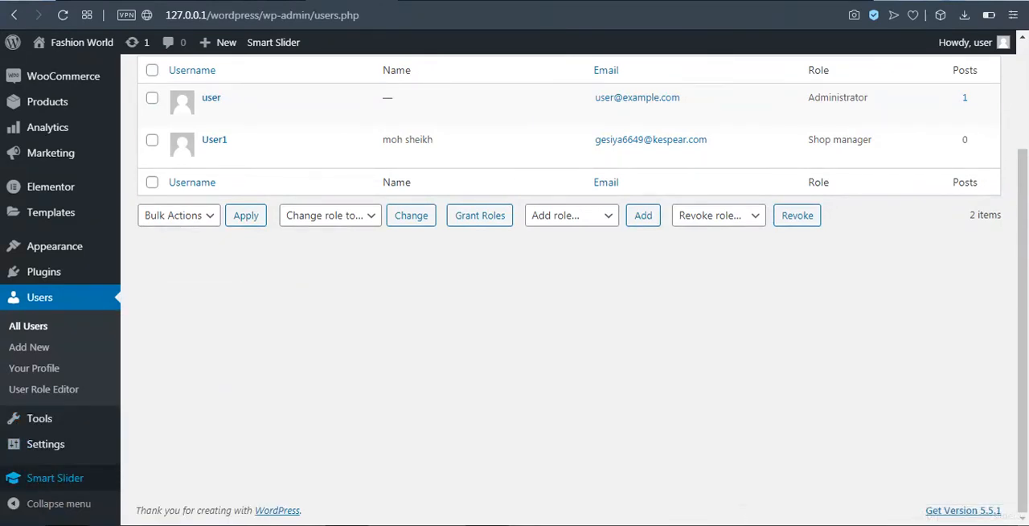
mouse_move(63, 427)
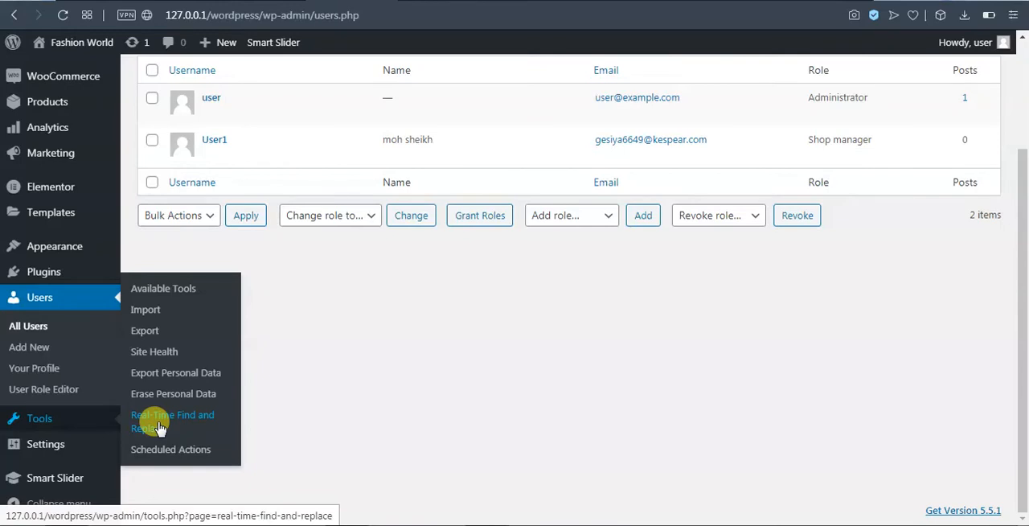
click(177, 292)
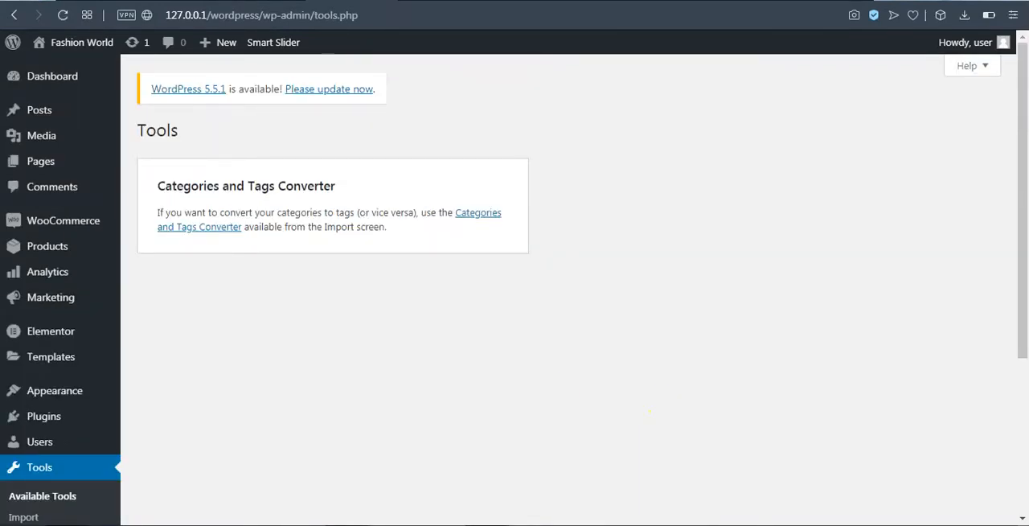
Open the Import tools and examine the available importers, especially WooCommerce products (CSV).
scroll(362, 354, down, 3)
click(35, 294)
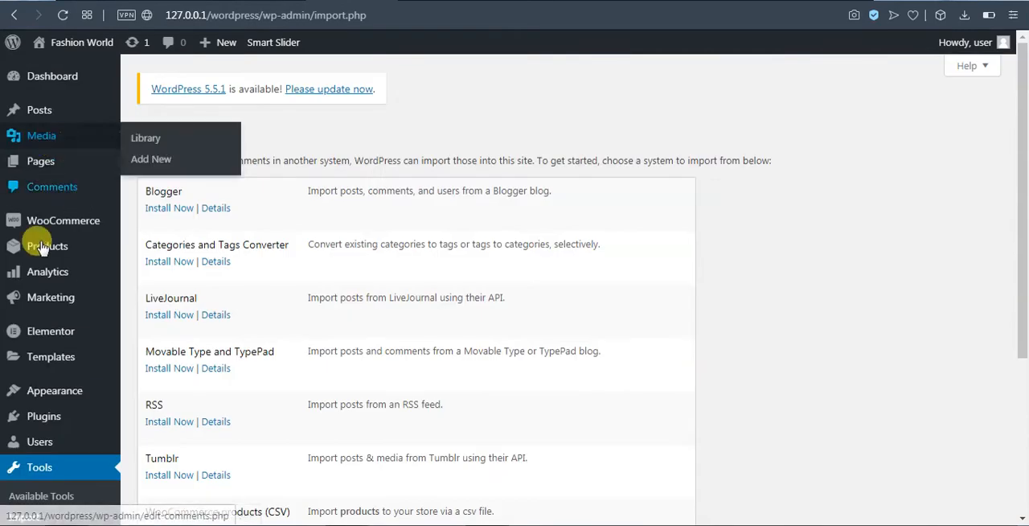
mouse_move(36, 225)
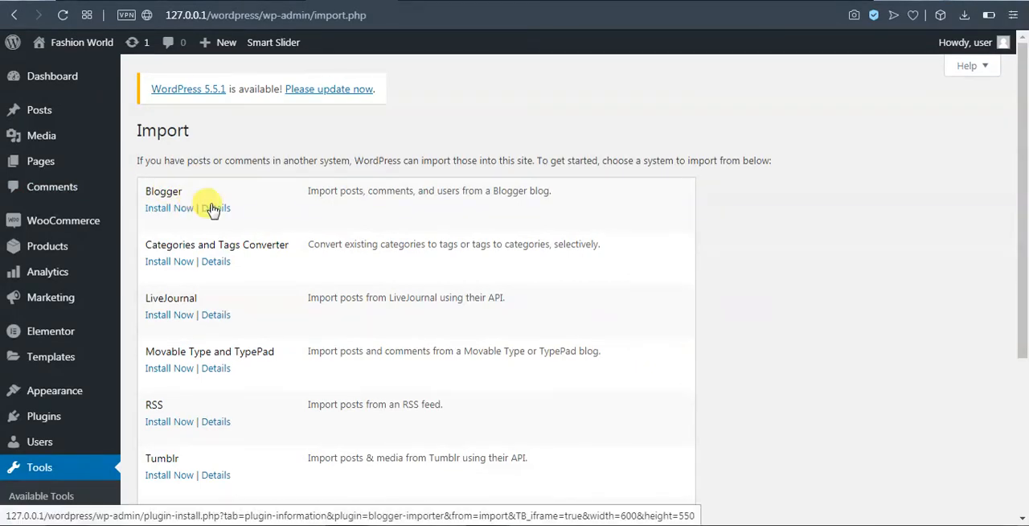
scroll(397, 233, down, 1)
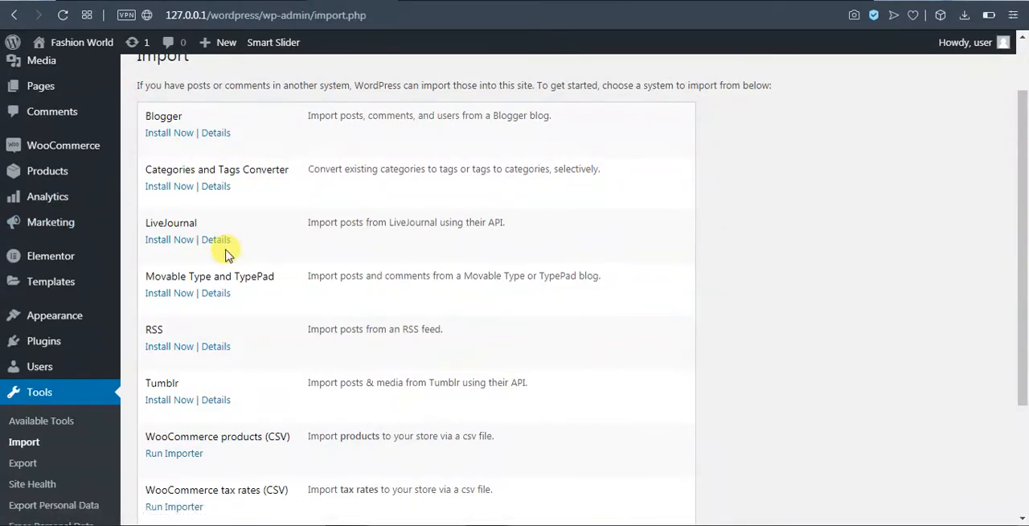
scroll(225, 254, down, 1)
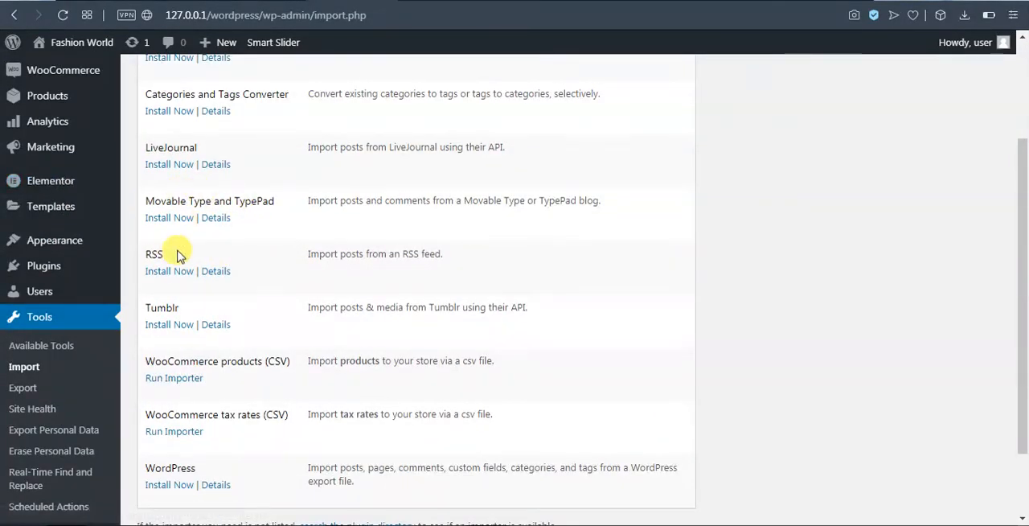
scroll(185, 265, down, 1)
scroll(201, 283, down, 1)
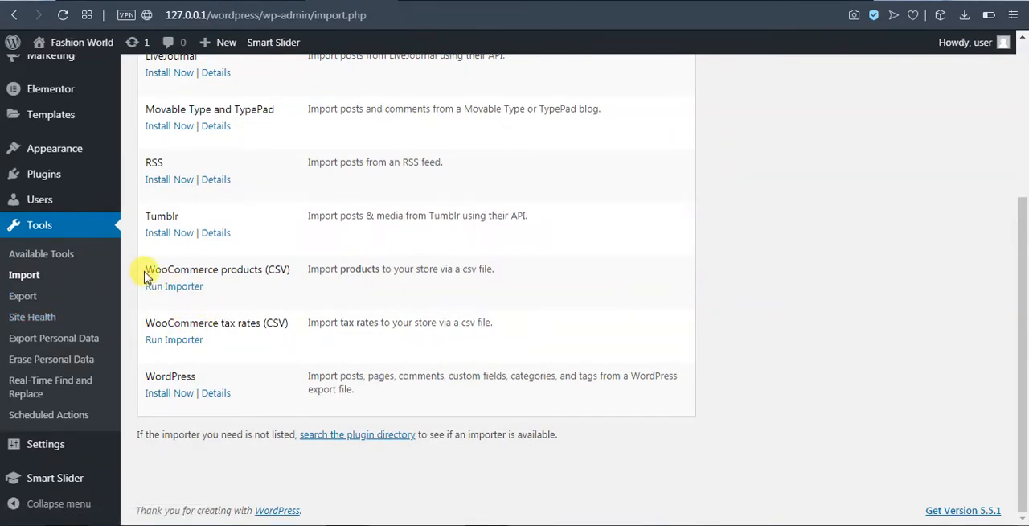
drag(145, 276, 296, 273)
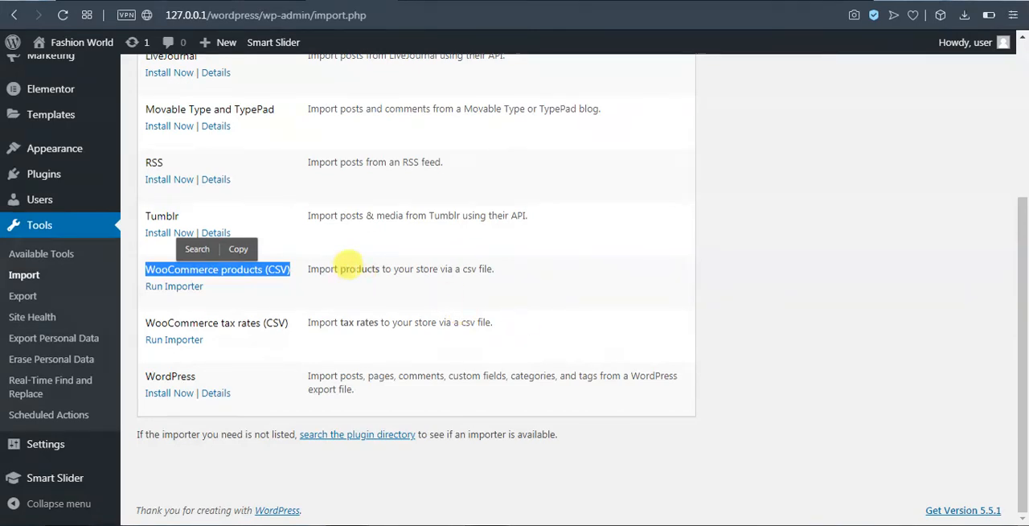
click(650, 281)
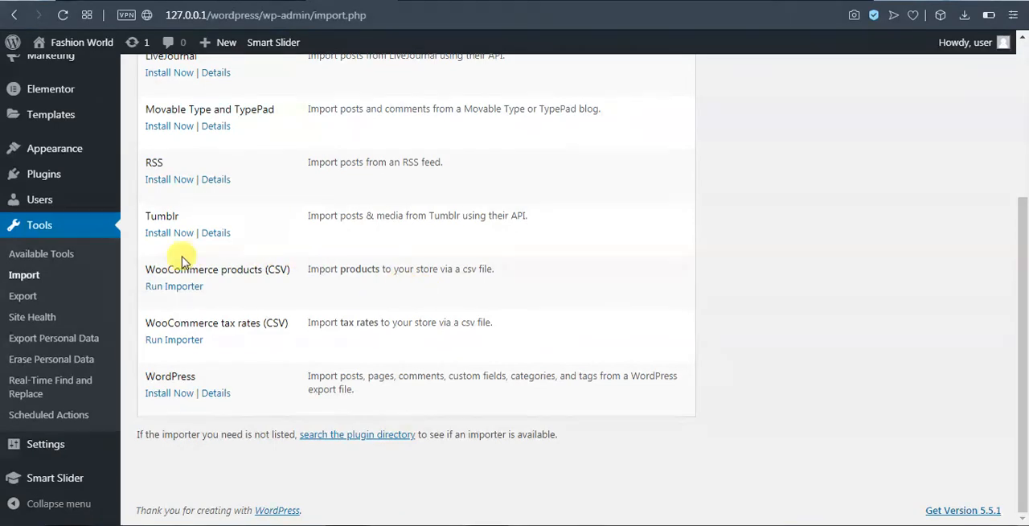
Run the WooCommerce products (CSV) importer and open its file selection.
click(183, 290)
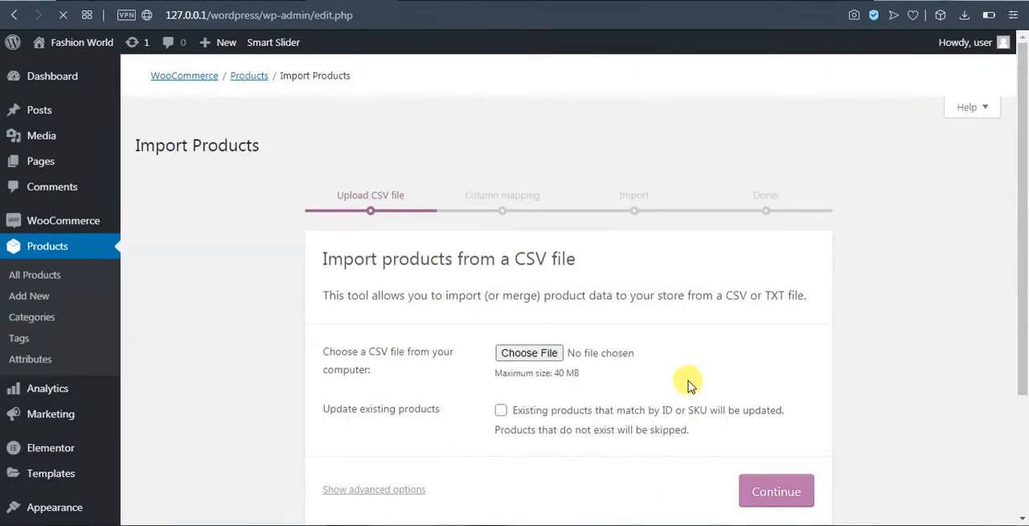
click(534, 354)
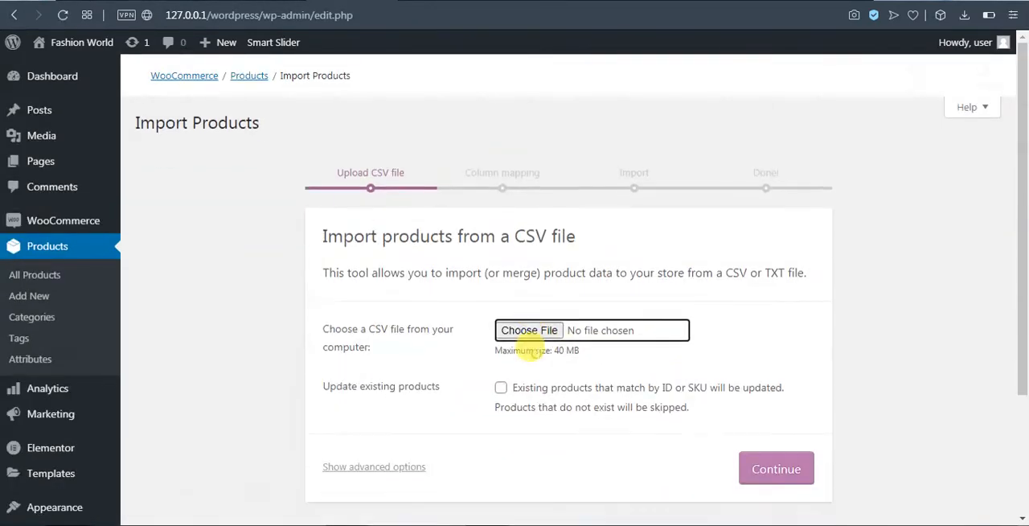
click(598, 333)
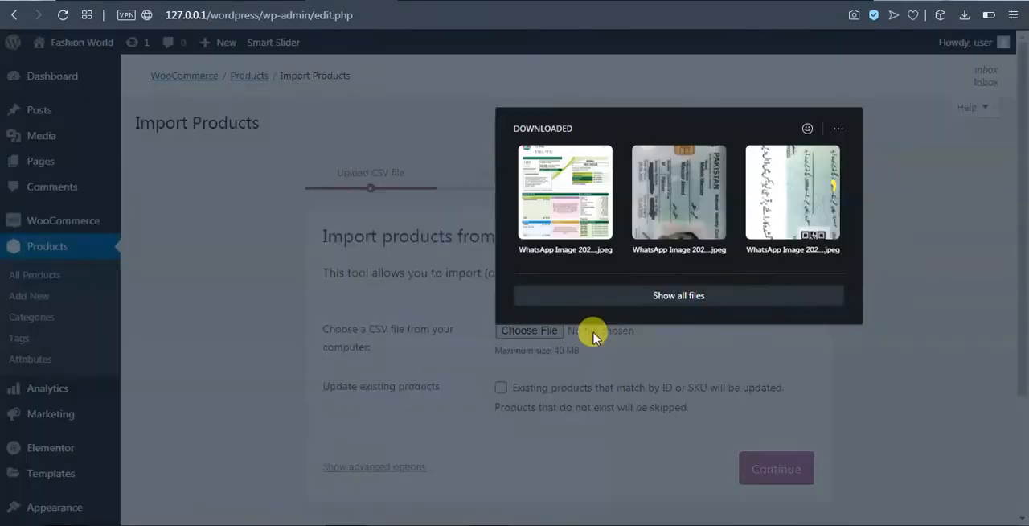
click(658, 391)
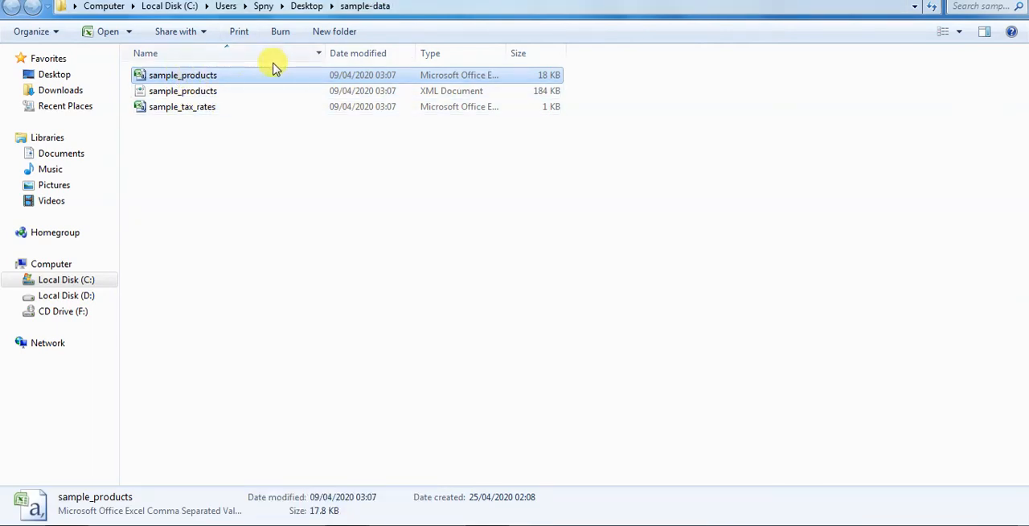
Open the sample_products CSV file from the sample-data folder in Excel, look through its columns and close it.
double_click(194, 76)
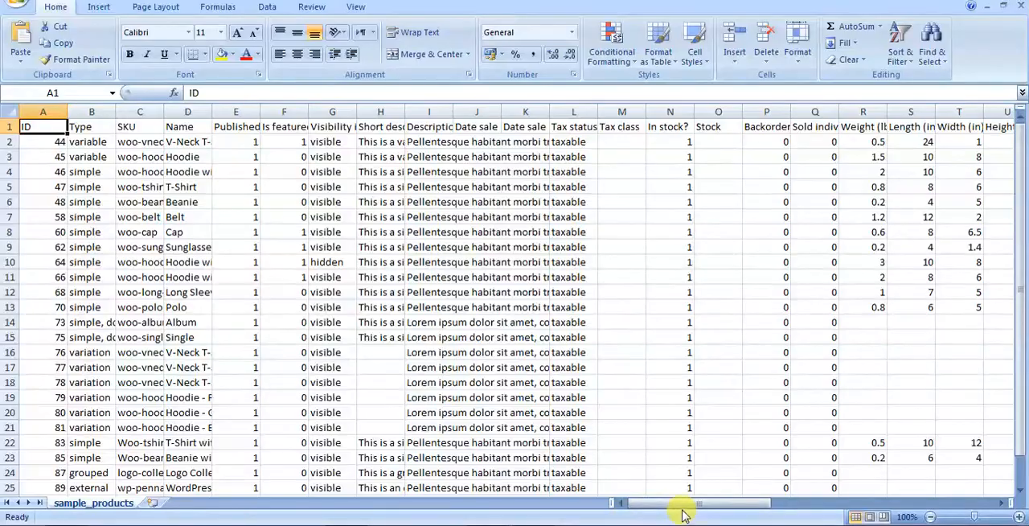
drag(683, 509, 795, 508)
drag(723, 506, 699, 506)
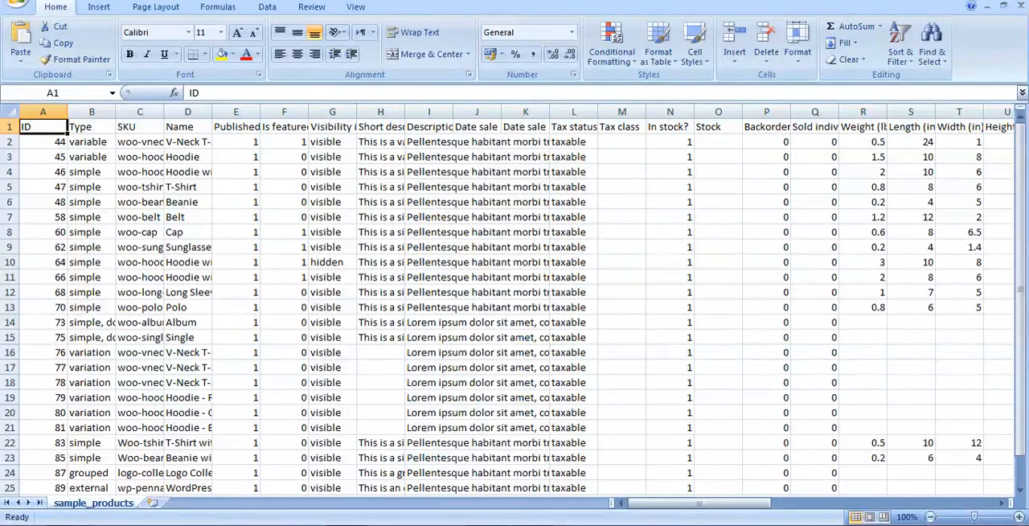
click(1019, 11)
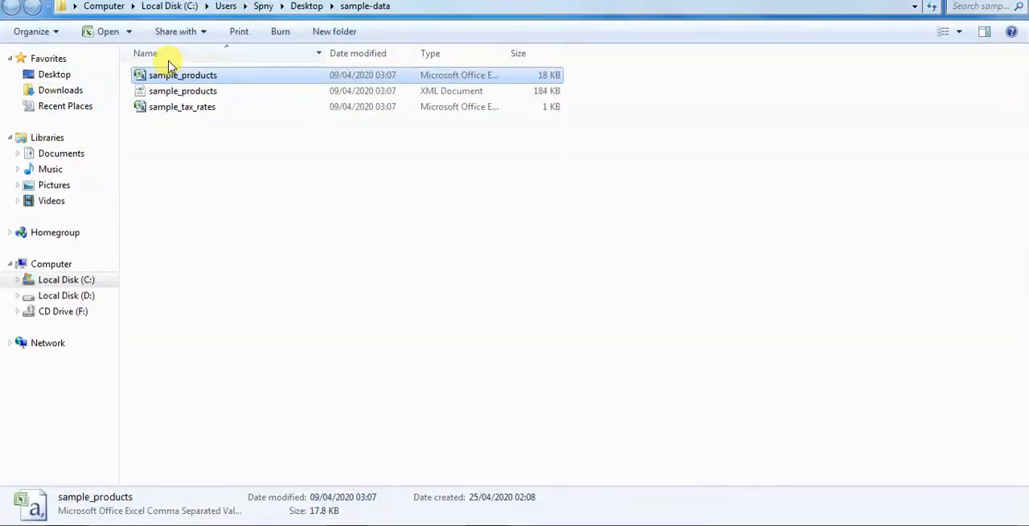
Return to the product importer, choose sample_products.csv from the sample-data folder and continue to the column mapping.
click(346, 524)
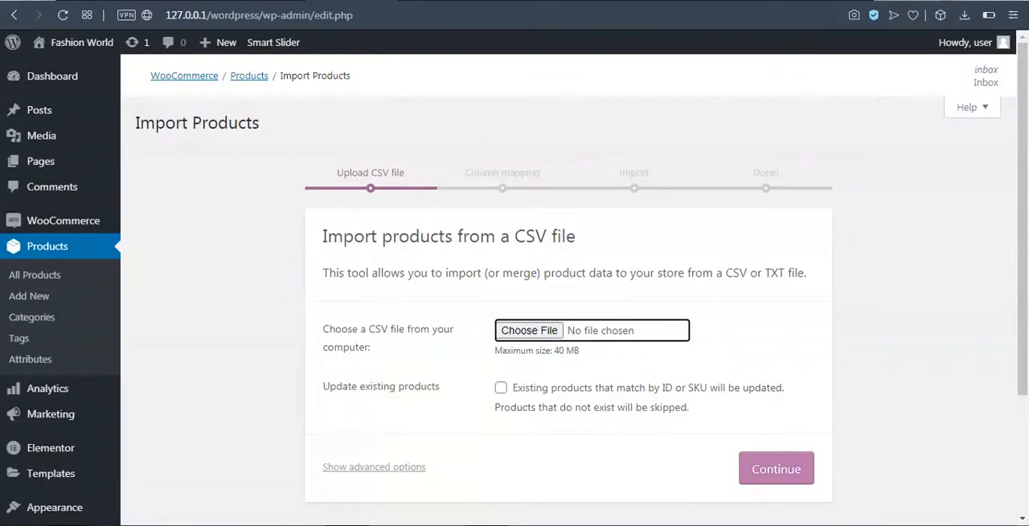
click(547, 333)
key(alt+Tab)
drag(143, 76, 592, 339)
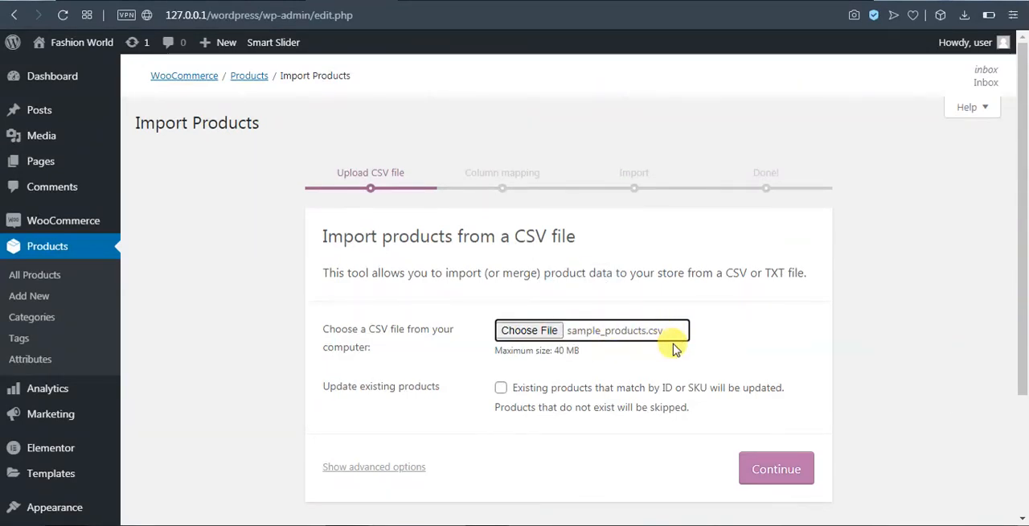
click(751, 466)
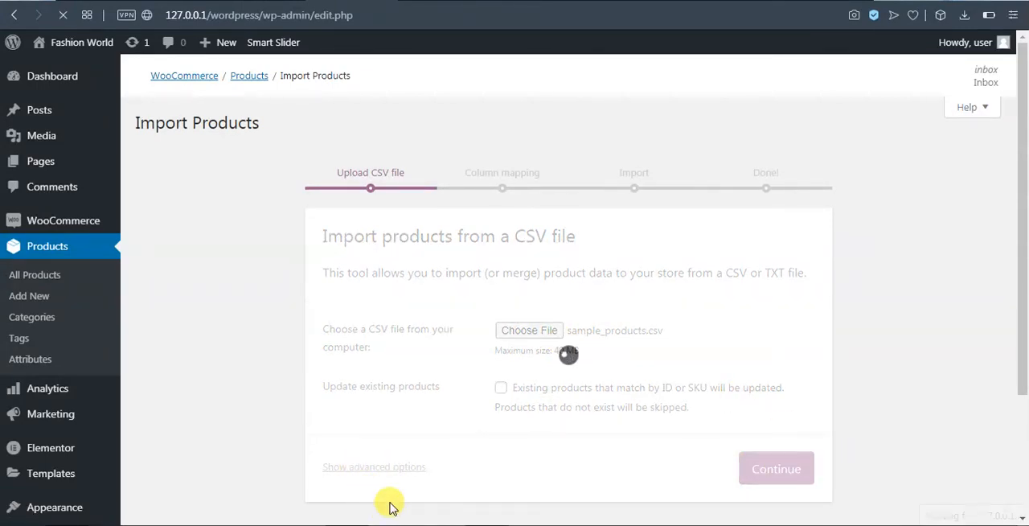
Review the mapping of the CSV columns to product fields and run the importer with the default mappings.
scroll(679, 249, down, 3)
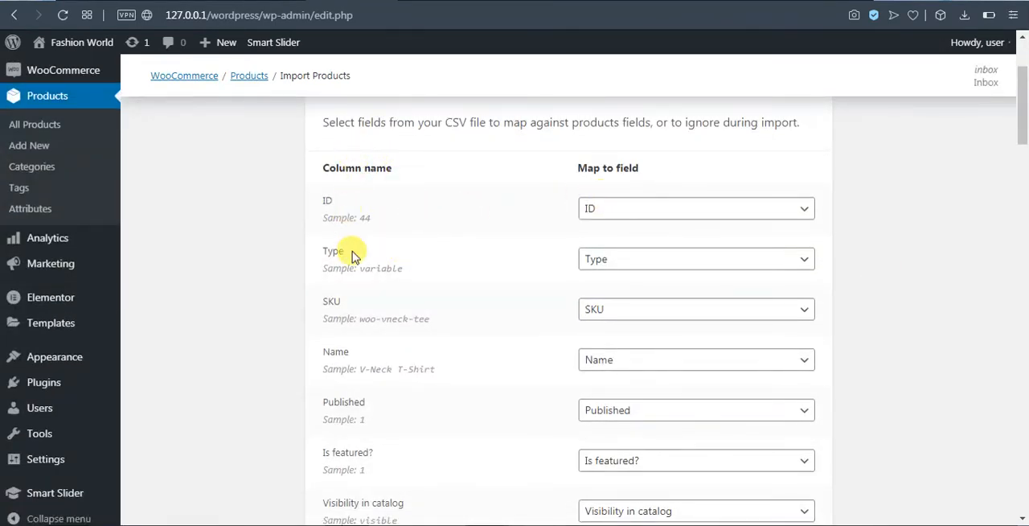
scroll(451, 354, down, 1)
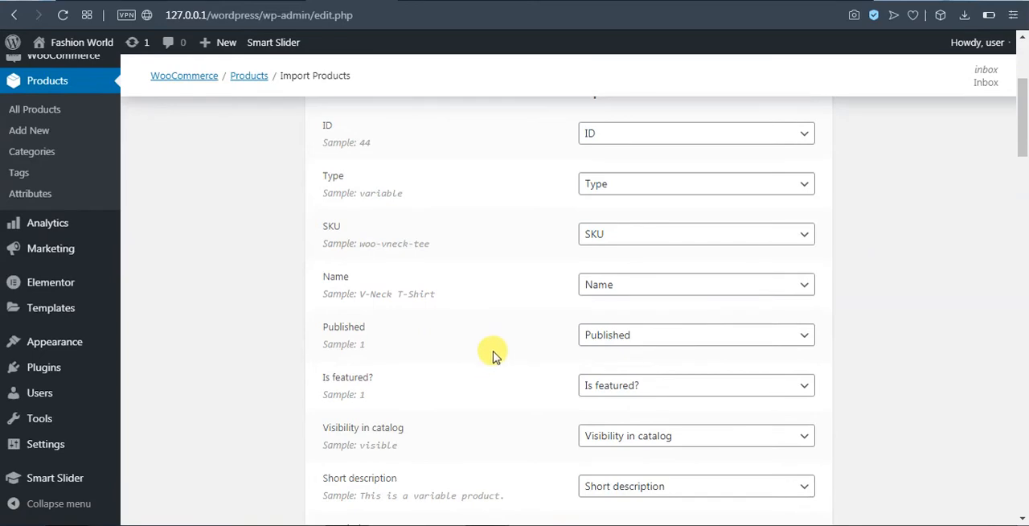
scroll(489, 347, down, 2)
scroll(485, 340, down, 2)
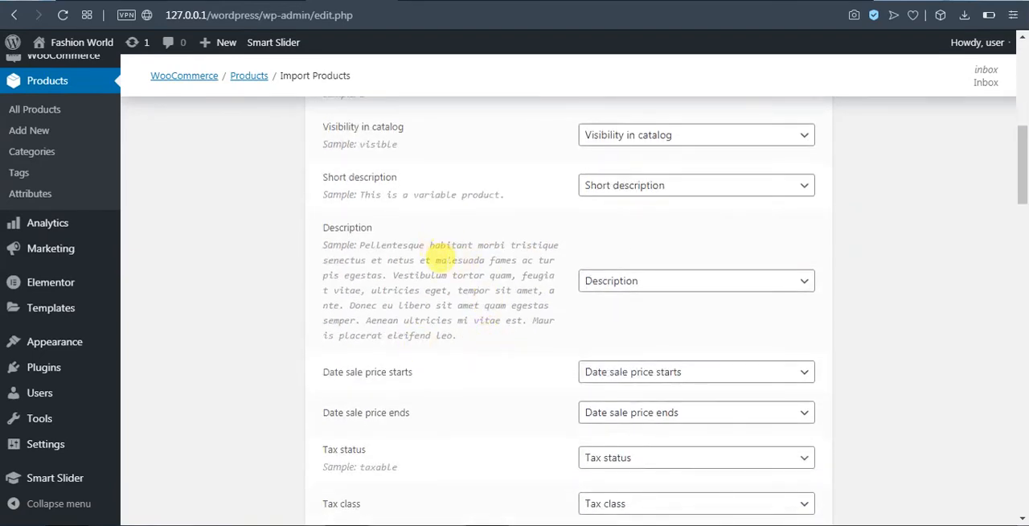
scroll(489, 357, down, 2)
scroll(493, 359, down, 15)
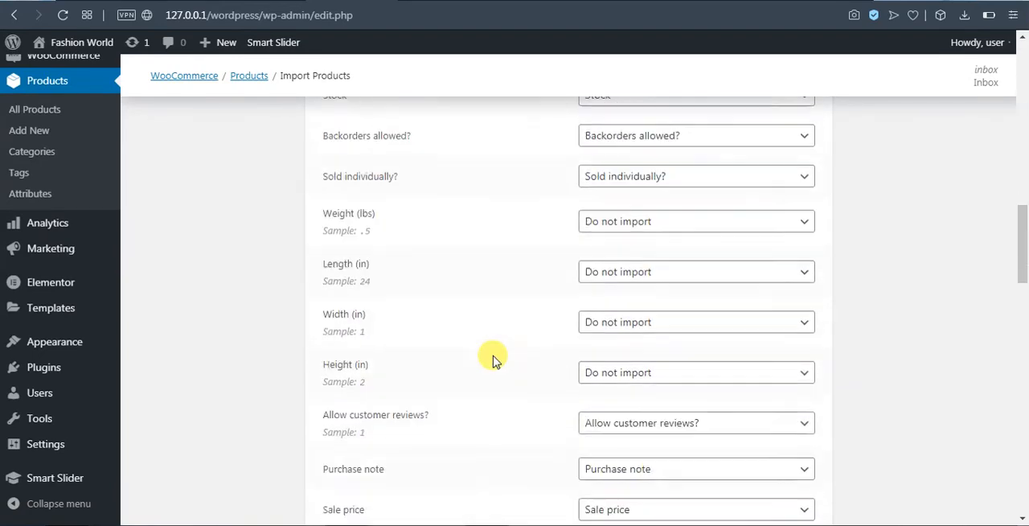
scroll(498, 358, down, 10)
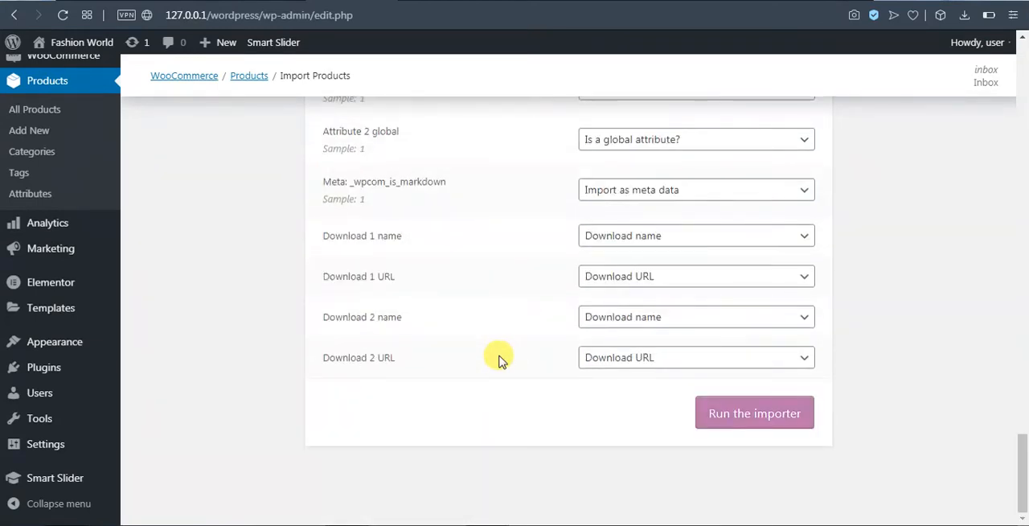
click(755, 413)
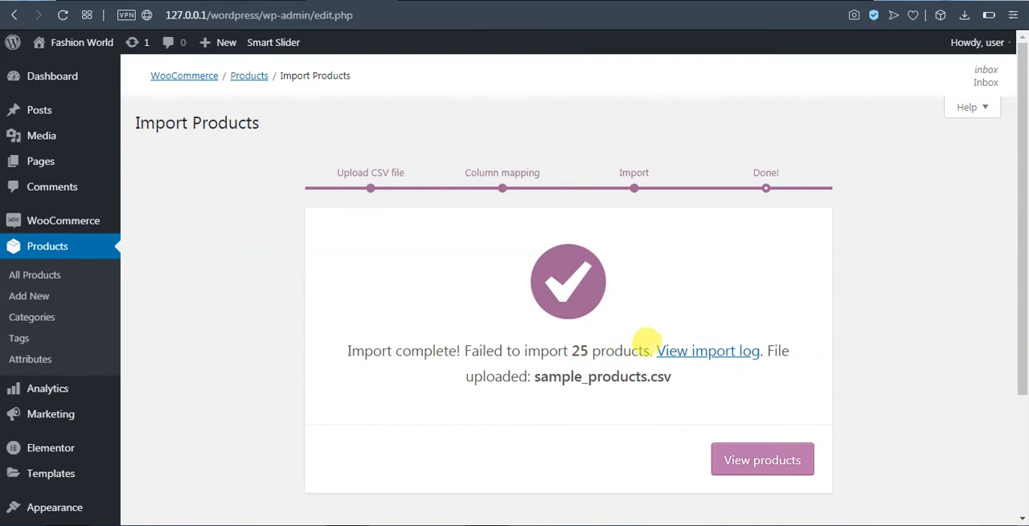
Read the import result and check the All Products page for the imported products.
drag(653, 350, 459, 338)
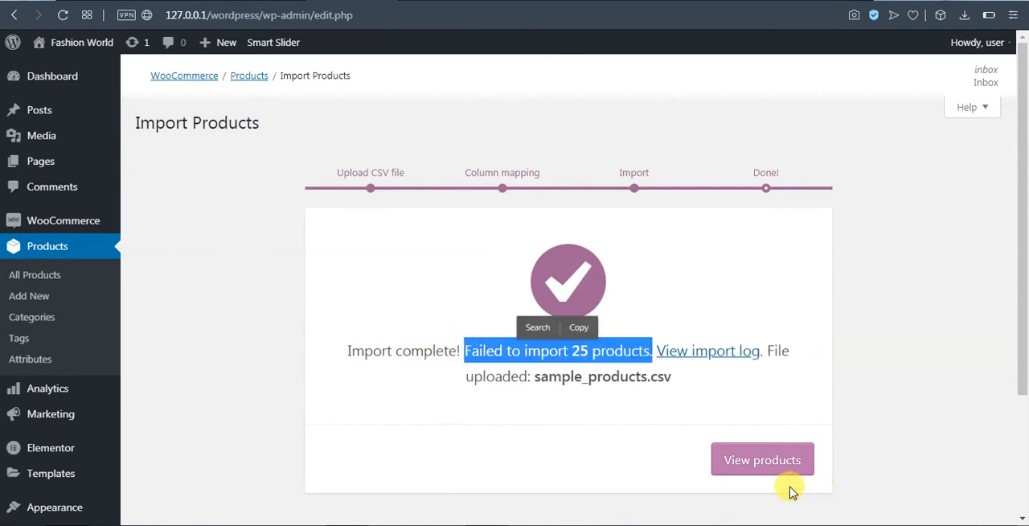
click(776, 464)
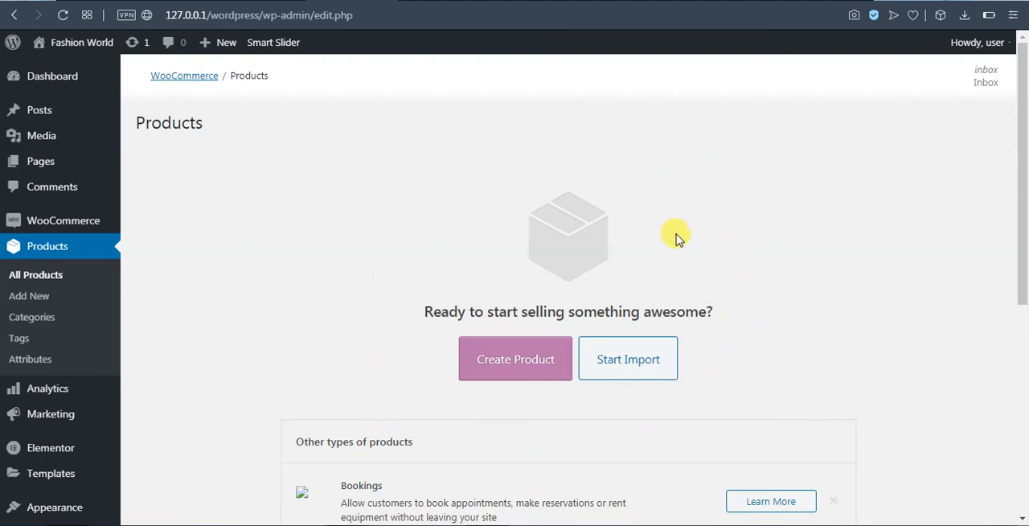
scroll(818, 427, down, 2)
scroll(804, 394, down, 1)
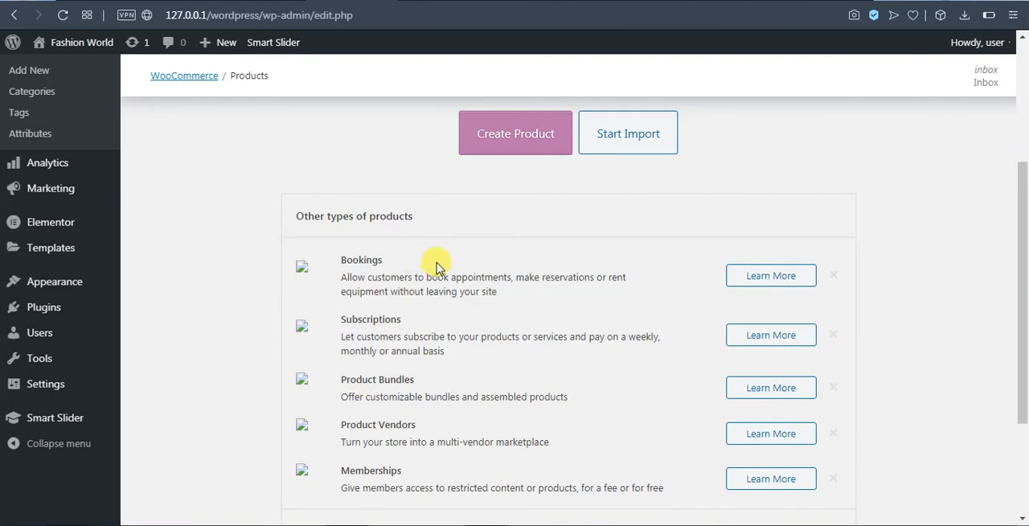
scroll(467, 278, down, 2)
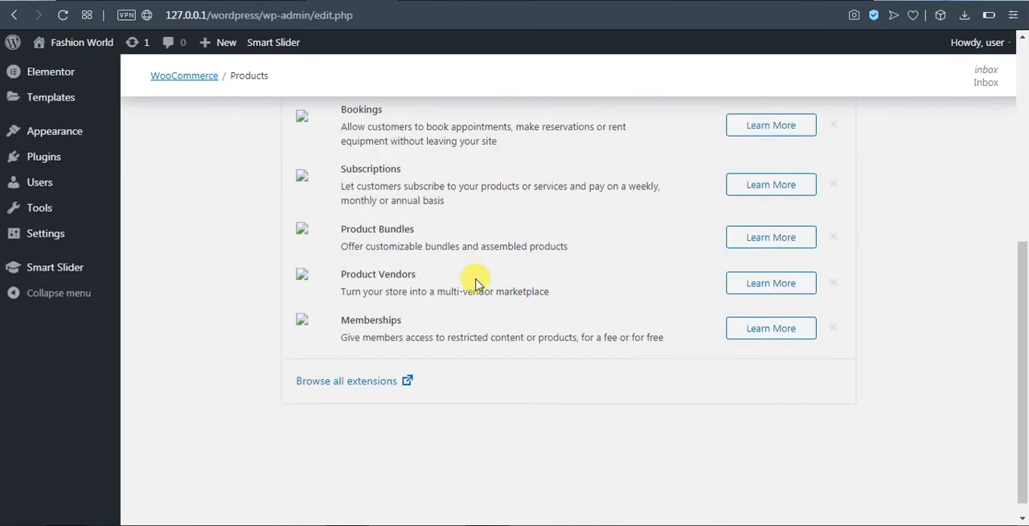
scroll(362, 370, up, 5)
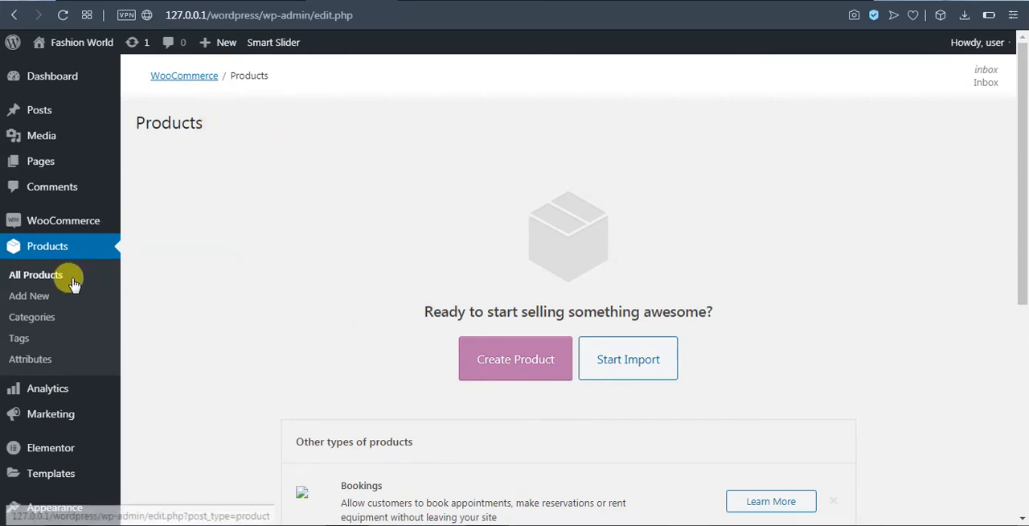
click(48, 276)
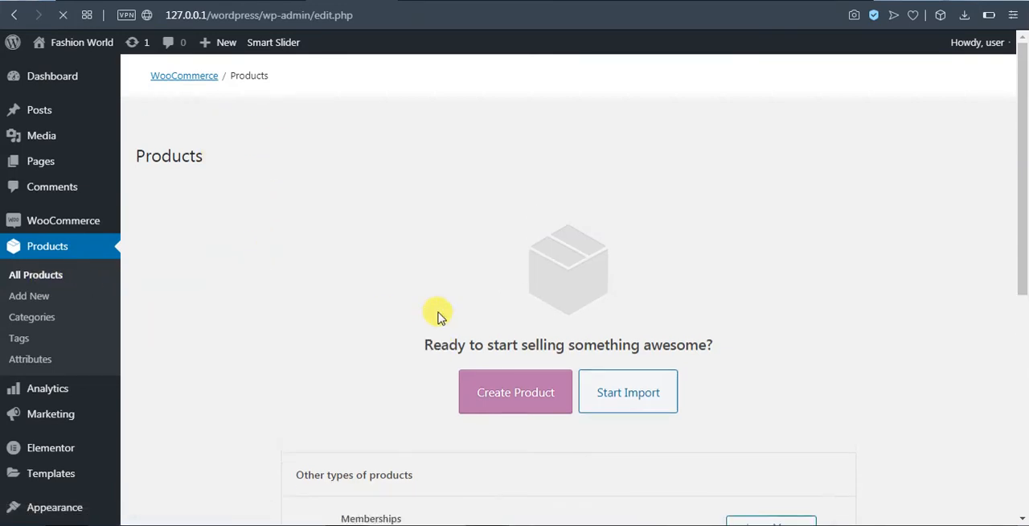
scroll(542, 375, down, 5)
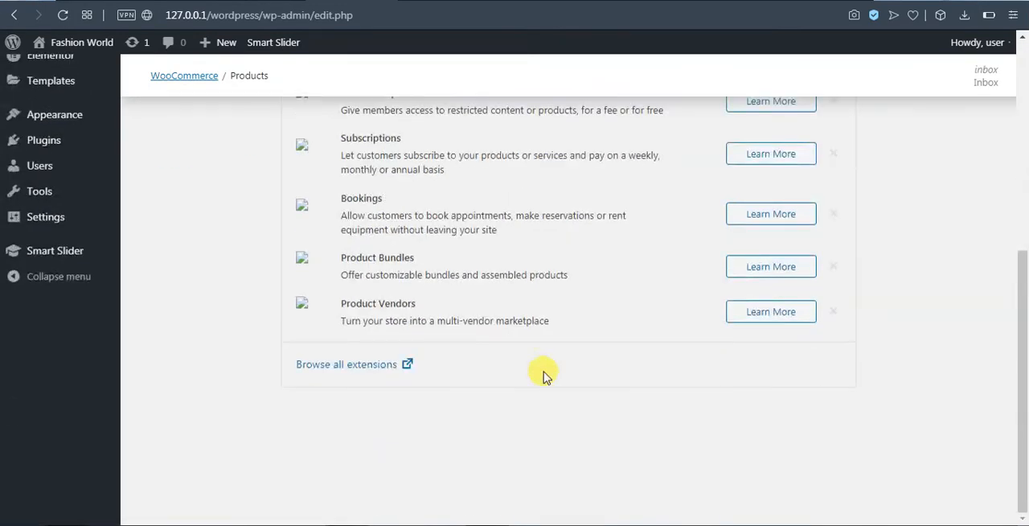
Dismiss the Memberships, Subscriptions, Bookings, Product Bundles and Product Vendors suggestions under Other types of products on the Products page.
scroll(541, 375, up, 5)
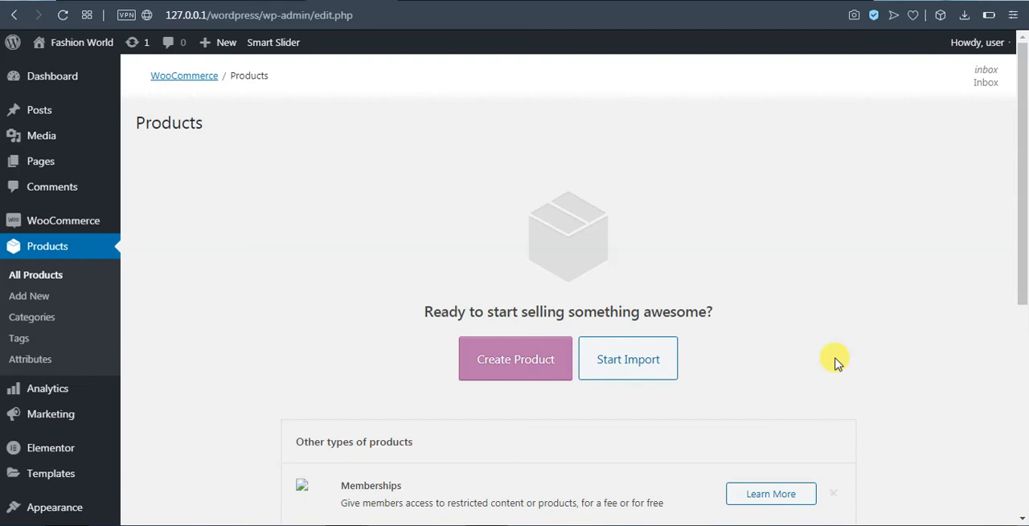
scroll(833, 369, down, 1)
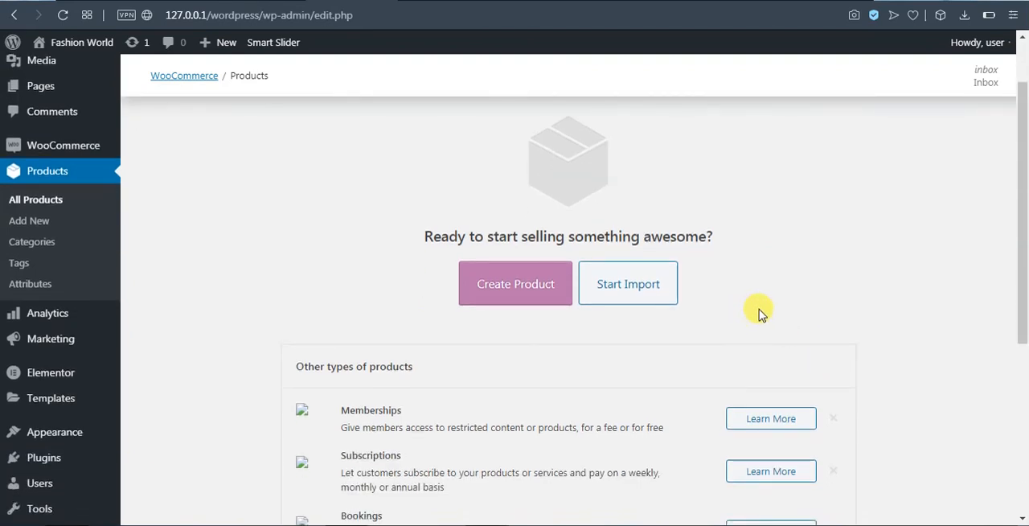
scroll(765, 308, up, 1)
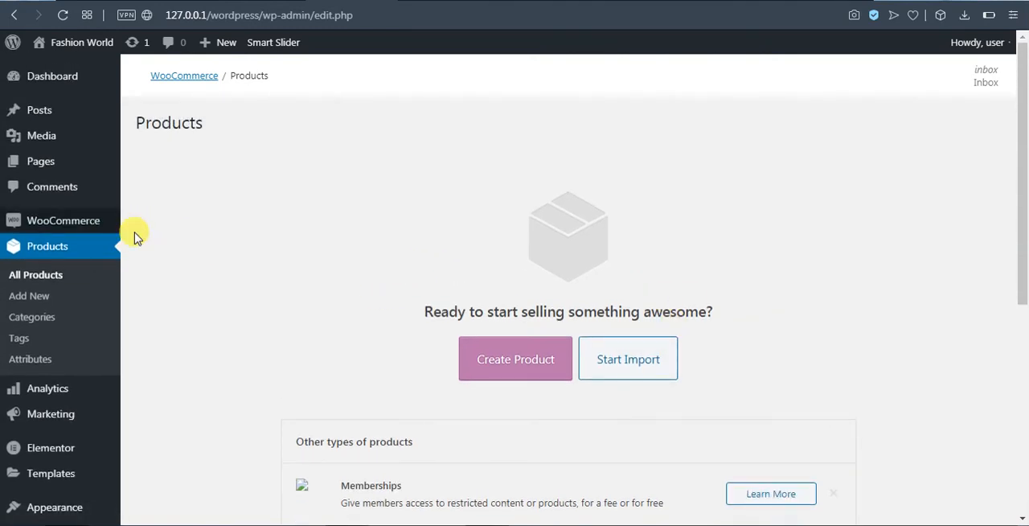
scroll(489, 211, down, 2)
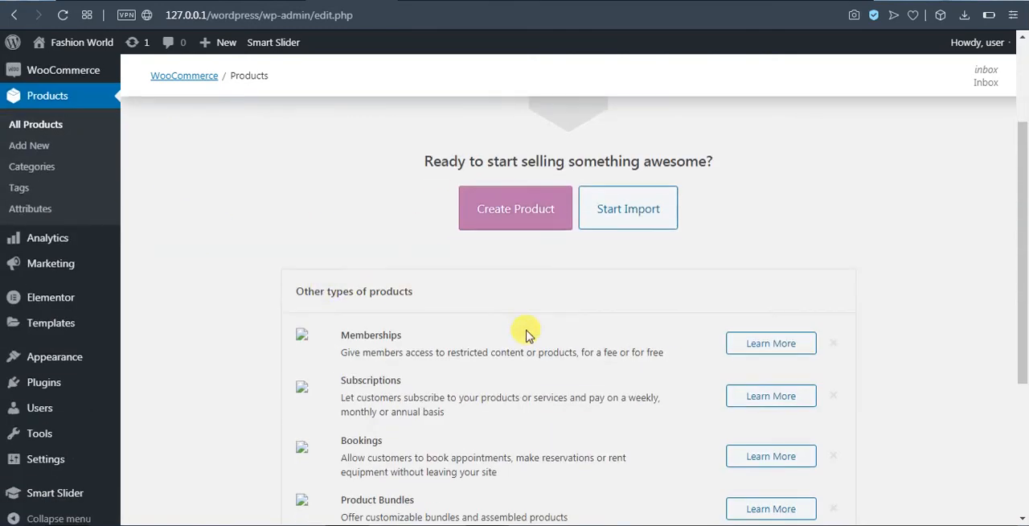
click(834, 344)
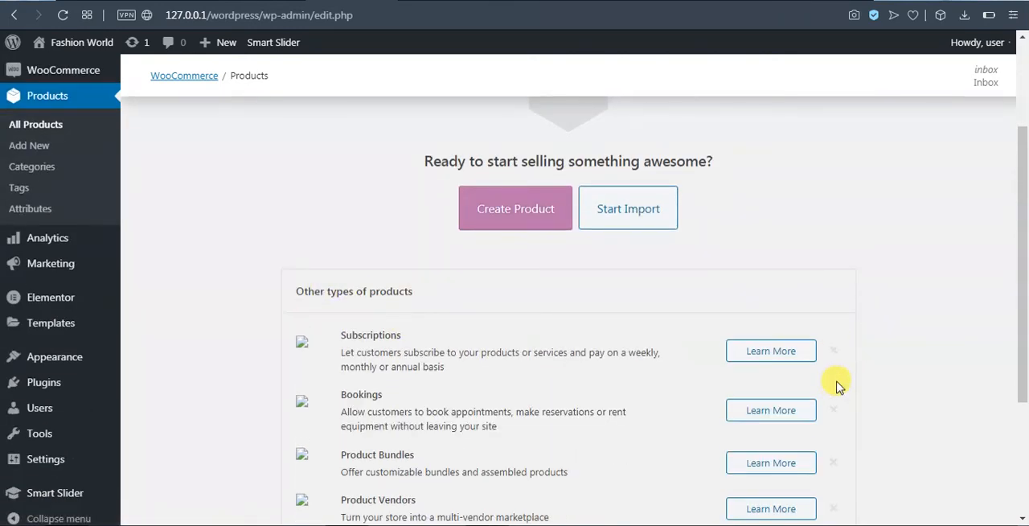
click(834, 353)
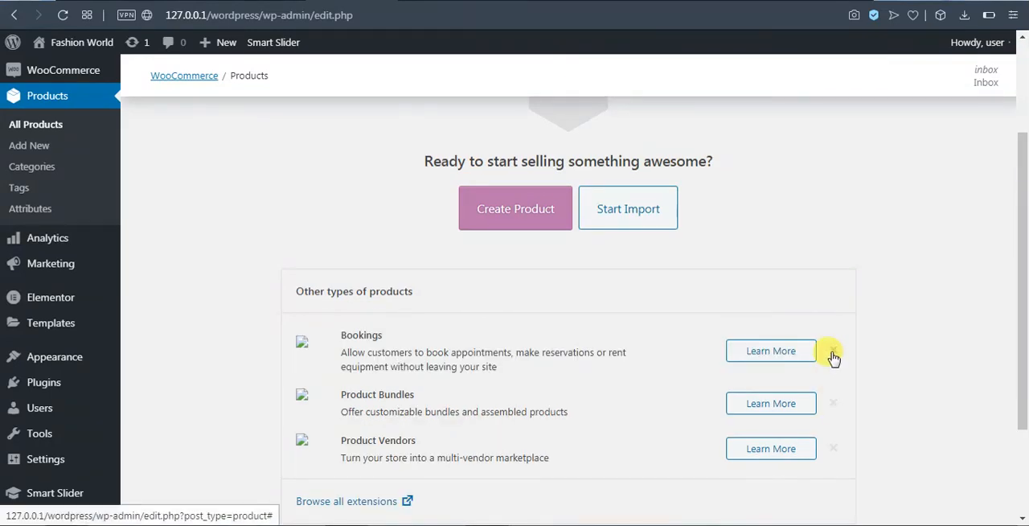
click(833, 353)
click(834, 343)
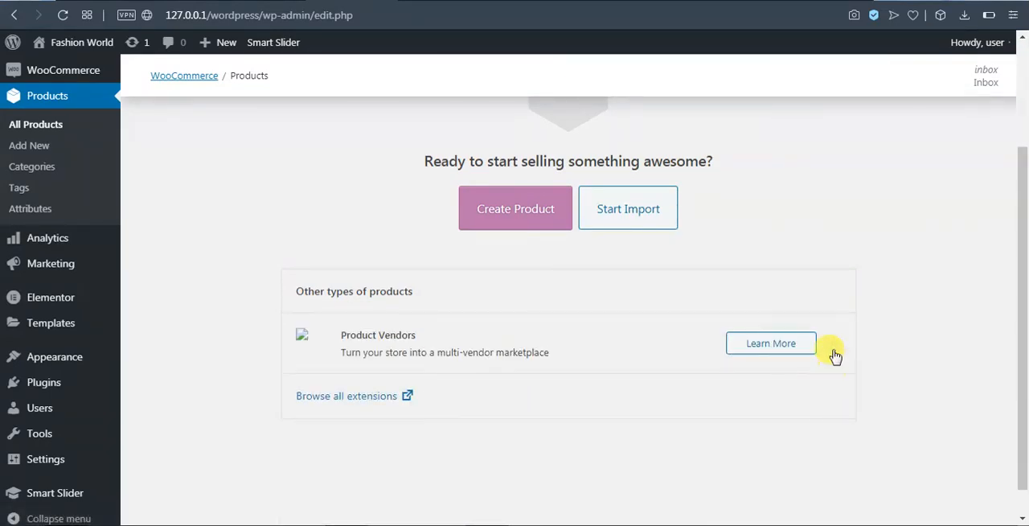
click(833, 343)
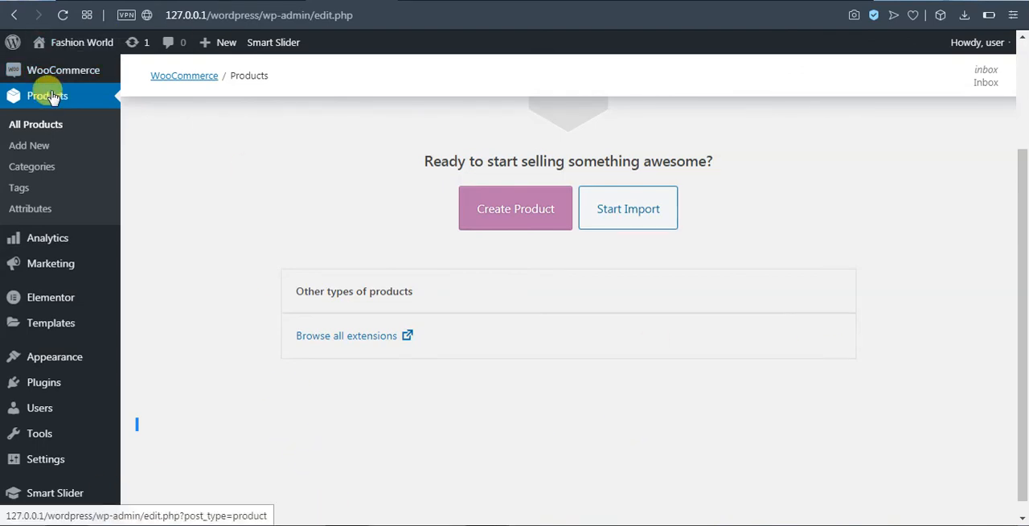
scroll(88, 274, down, 1)
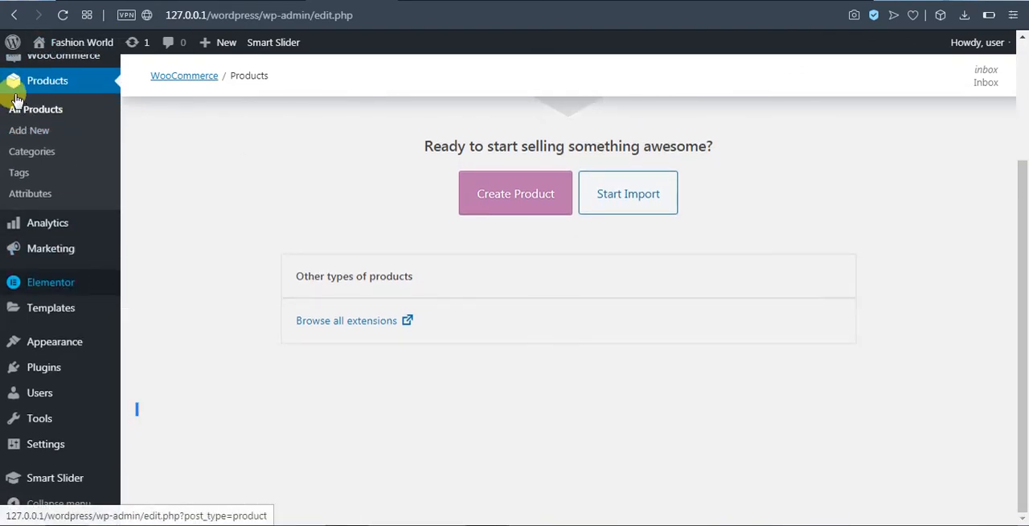
mouse_move(41, 421)
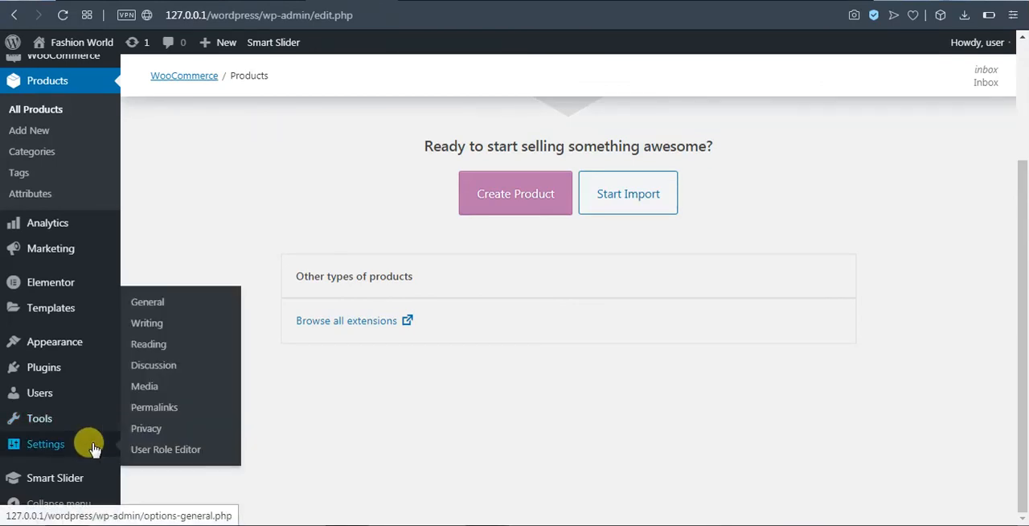
mouse_move(71, 447)
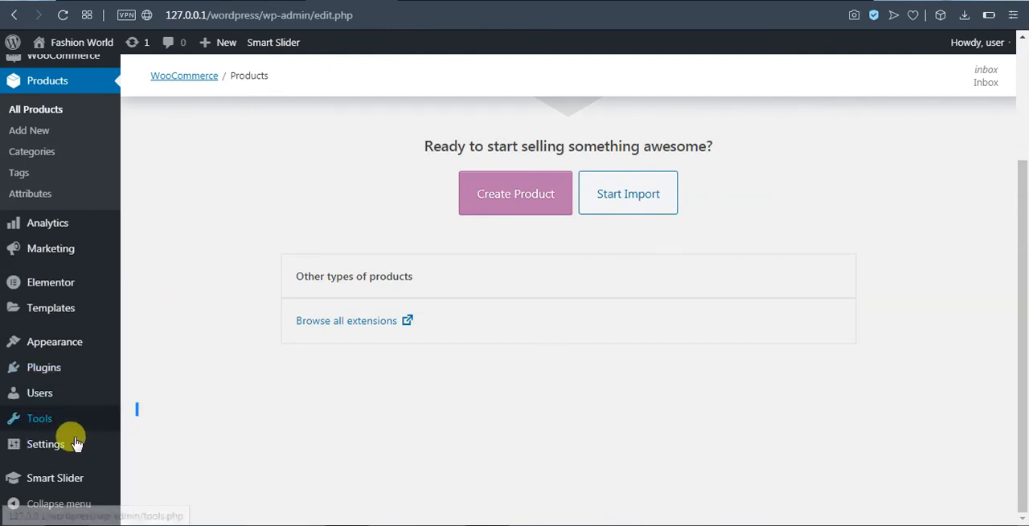
mouse_move(103, 441)
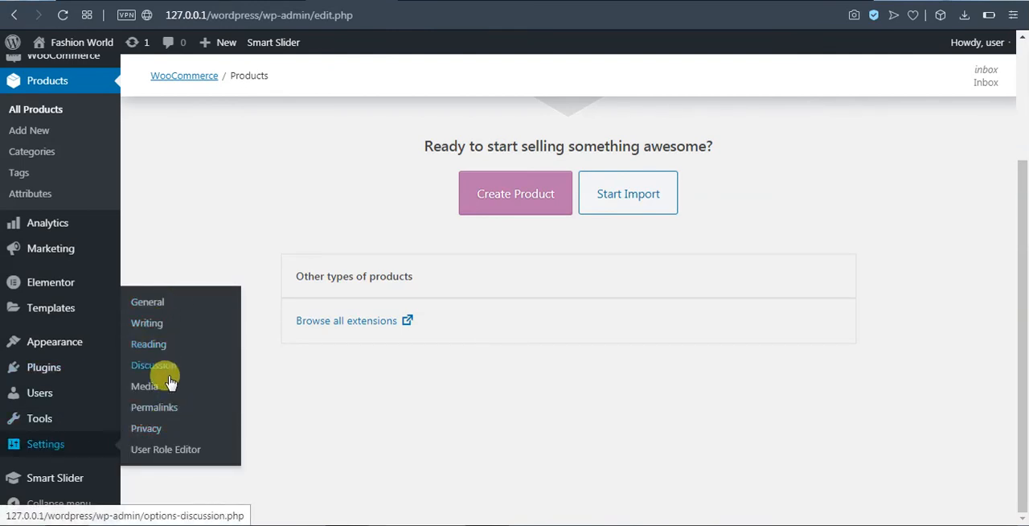